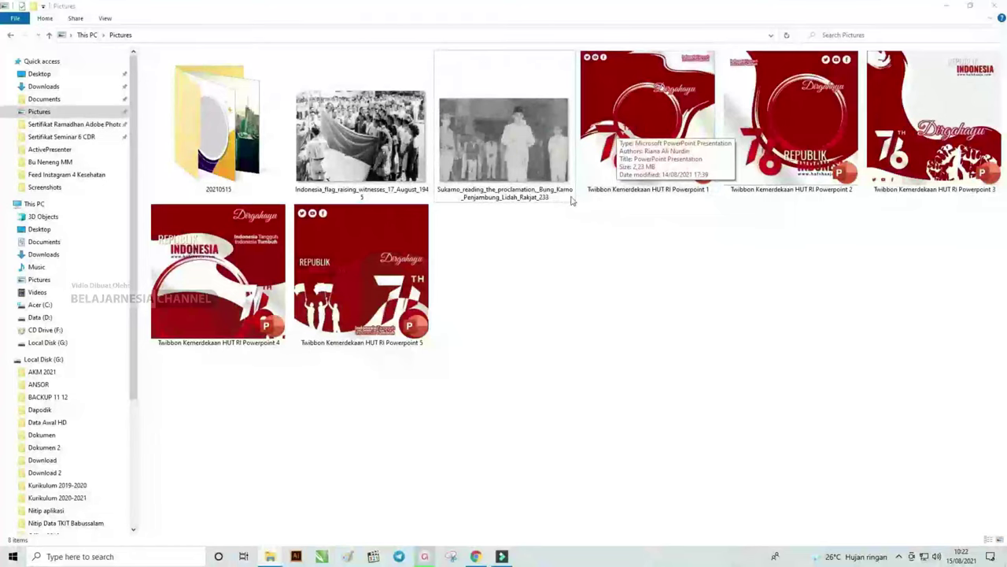
# Step: Open Twibbon Kemerdekaan HUT RI Powerpoint 1 and Powerpoint 5 together from File Explorer
pyautogui.click(636, 121)
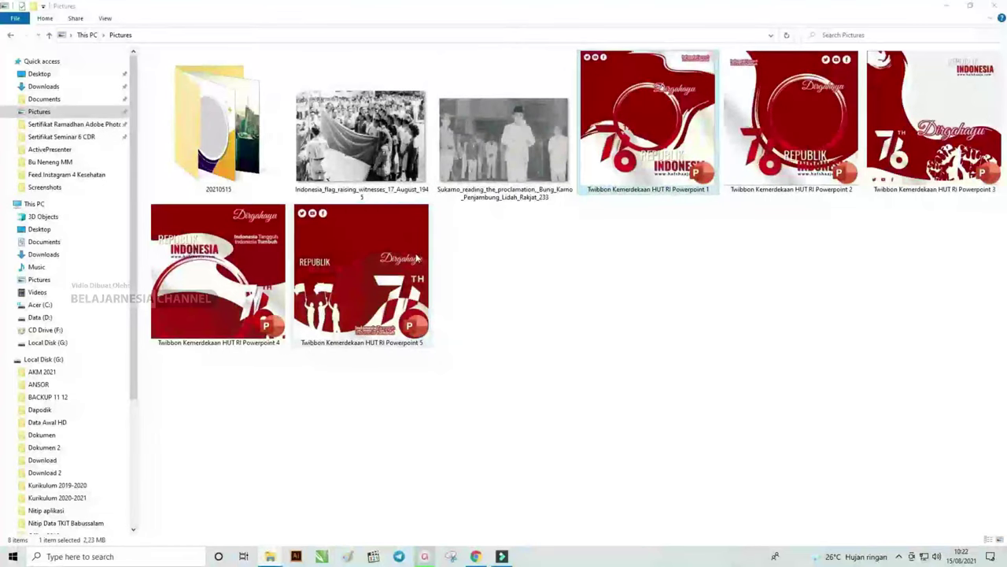
pyautogui.keyDown('ctrl'); pyautogui.click(333, 272); pyautogui.keyUp('ctrl')
pyautogui.rightClick(335, 272)
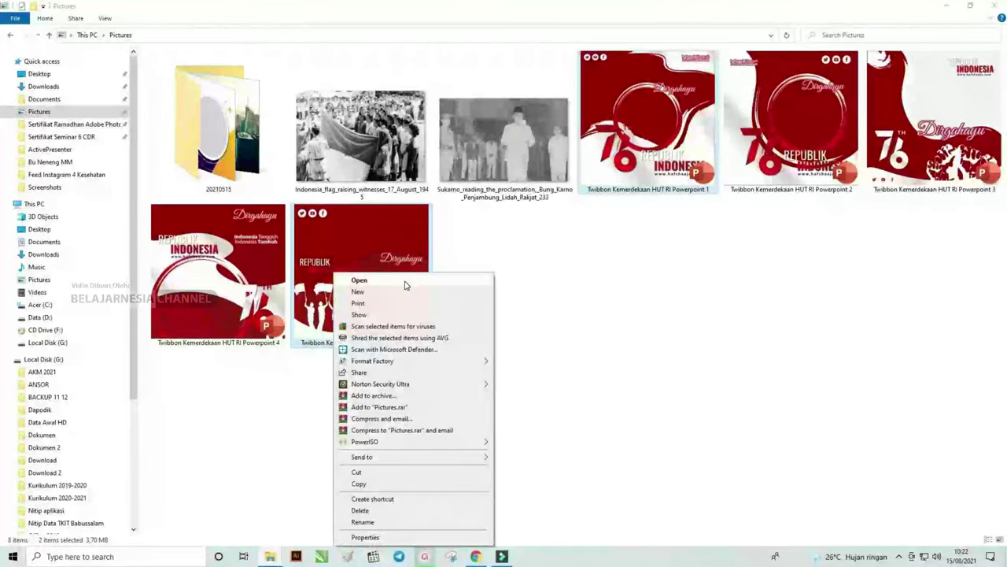
pyautogui.click(404, 281)
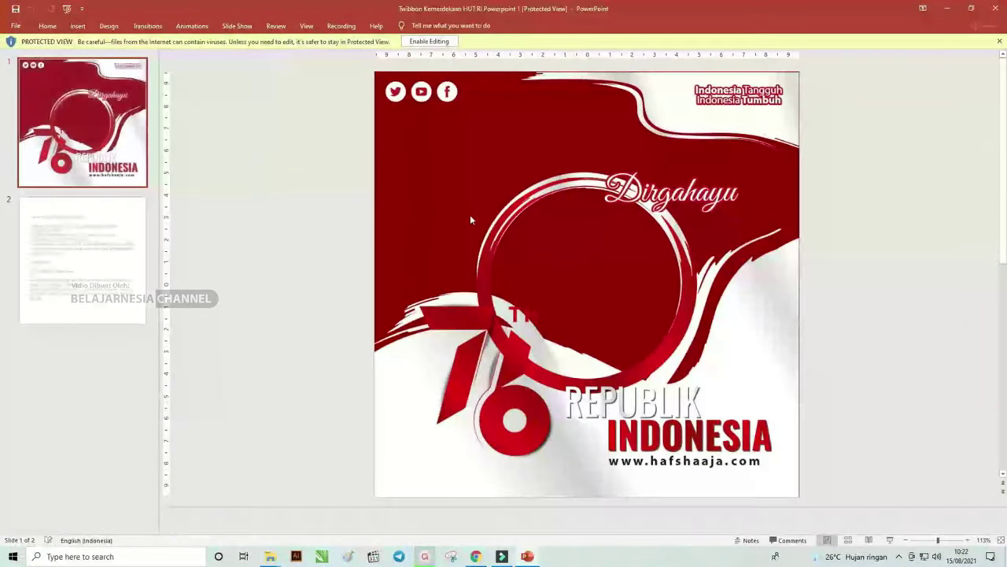
# Step: Enable editing on Powerpoint 1, then test-drag the Dirgahayu text, a graphic and the red ring
pyautogui.click(429, 41)
pyautogui.moveTo(674, 222); pyautogui.dragTo(685, 203)
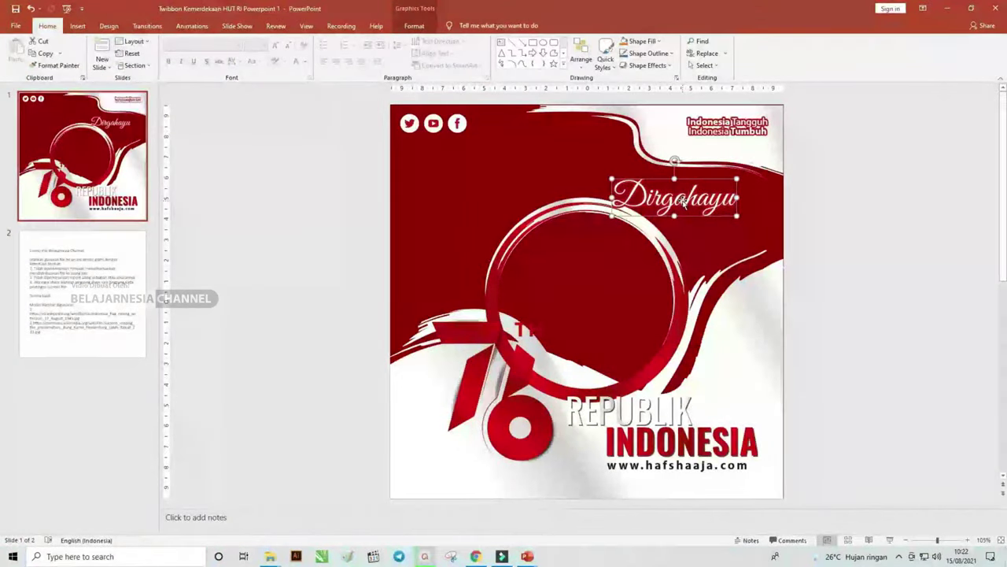
pyautogui.scroll(10, 551, 244)
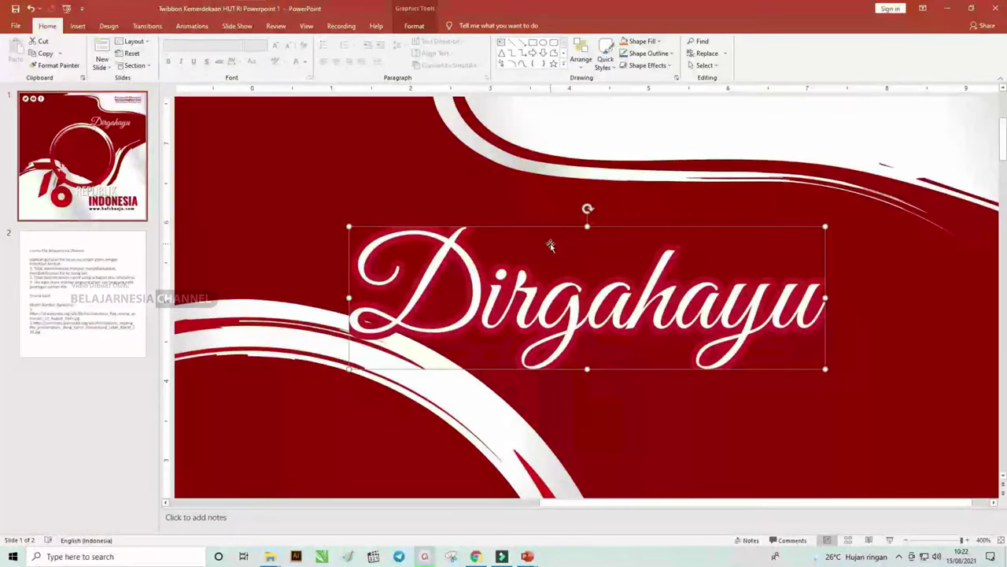
pyautogui.scroll(-10, 554, 249)
pyautogui.moveTo(560, 244)
pyautogui.mouseDown()
pyautogui.moveTo(436, 173)
pyautogui.moveTo(468, 213)
pyautogui.mouseUp()
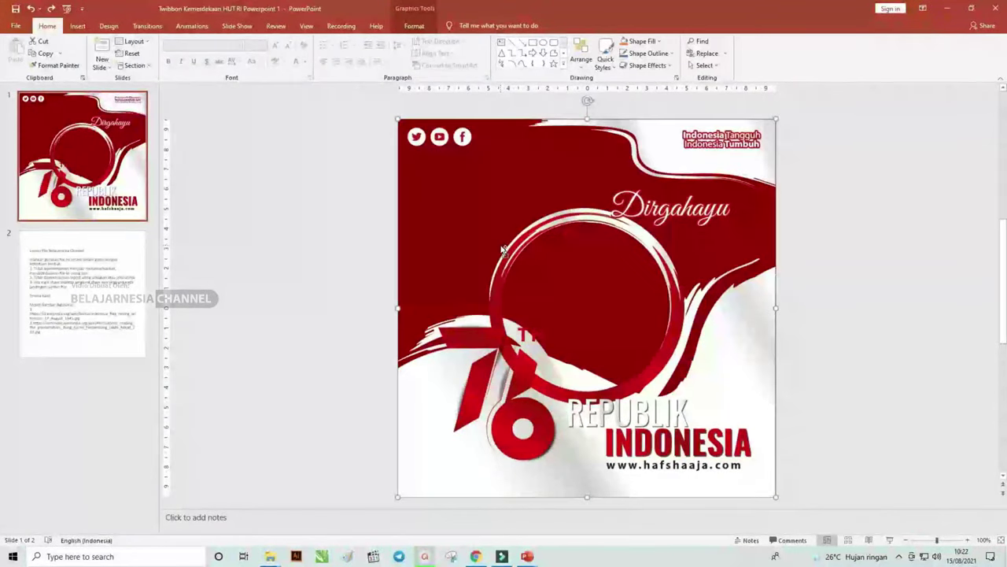
pyautogui.keyDown('ctrl'); pyautogui.scroll(-4, 504, 254); pyautogui.keyUp('ctrl')
pyautogui.moveTo(632, 264); pyautogui.dragTo(682, 370)
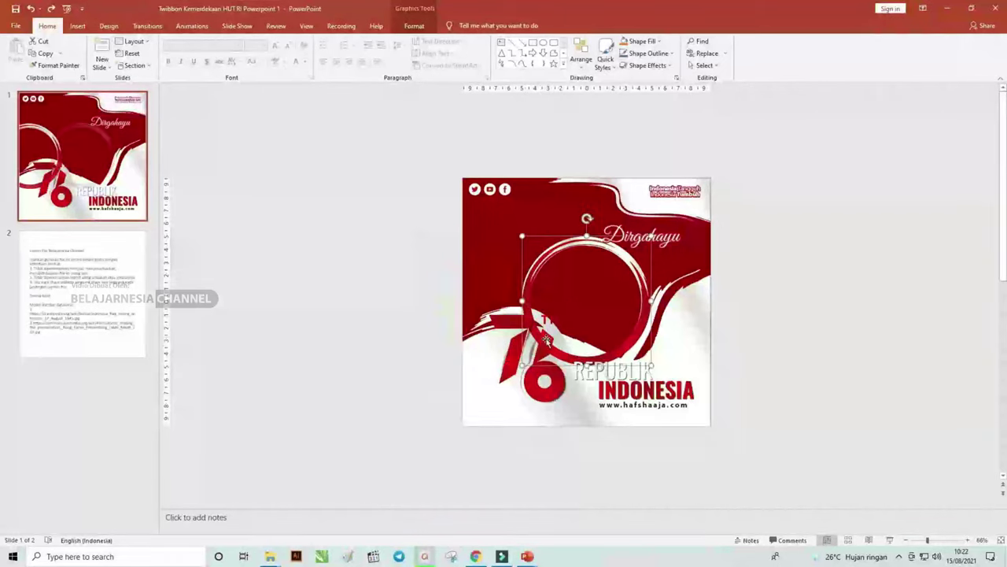
# Step: Test-move a picture and the red ring, undo, then copy all twibbon objects beside the slide
pyautogui.click(776, 308)
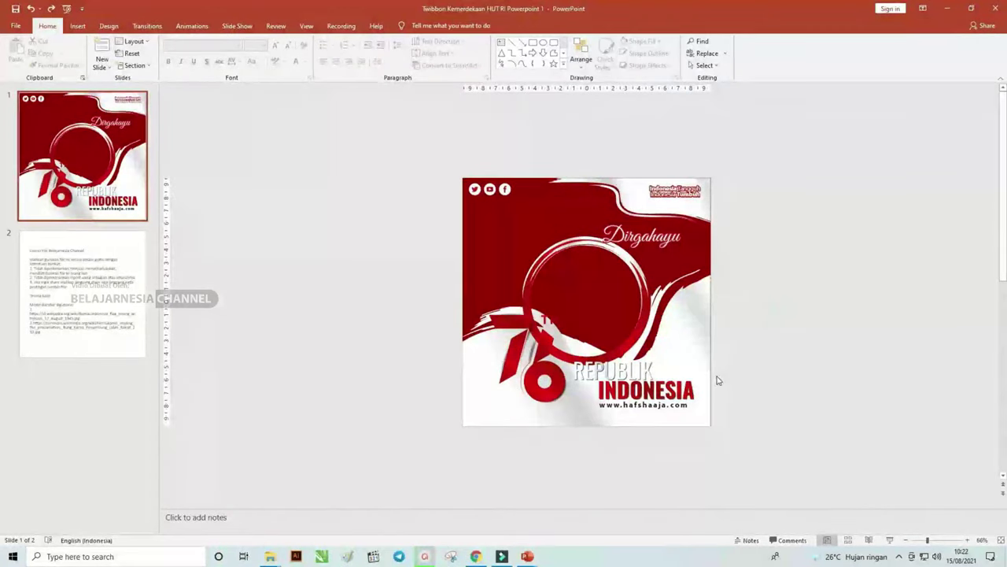
pyautogui.click(495, 186)
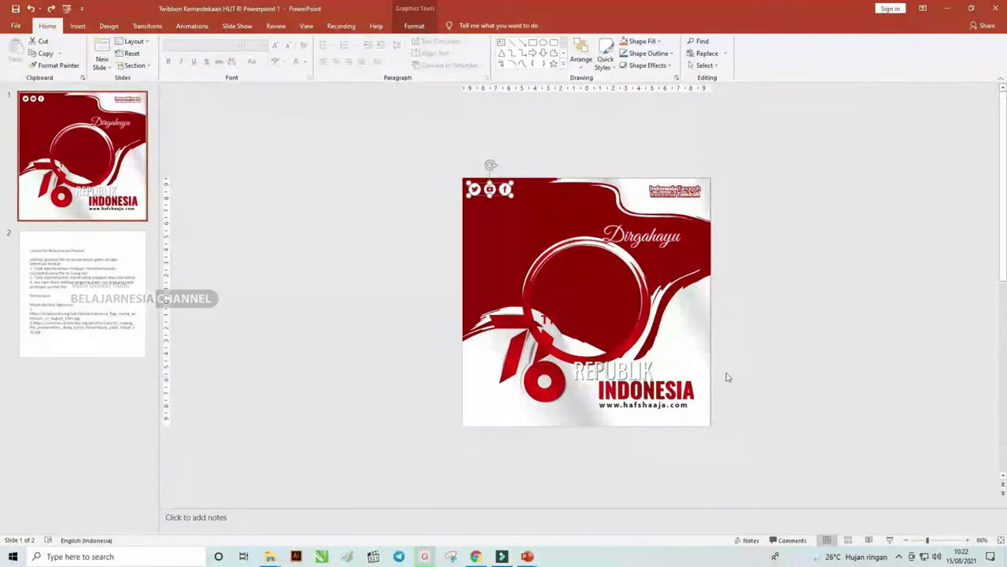
pyautogui.moveTo(558, 225)
pyautogui.mouseDown()
pyautogui.moveTo(434, 229)
pyautogui.moveTo(448, 236)
pyautogui.mouseUp()
pyautogui.hotkey('ctrl', 'z')
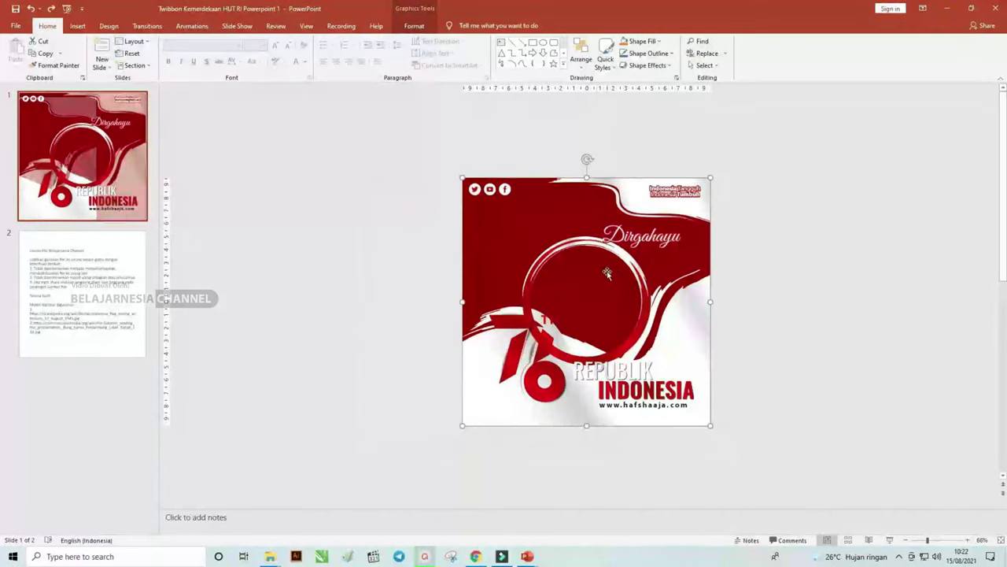
pyautogui.click(535, 221)
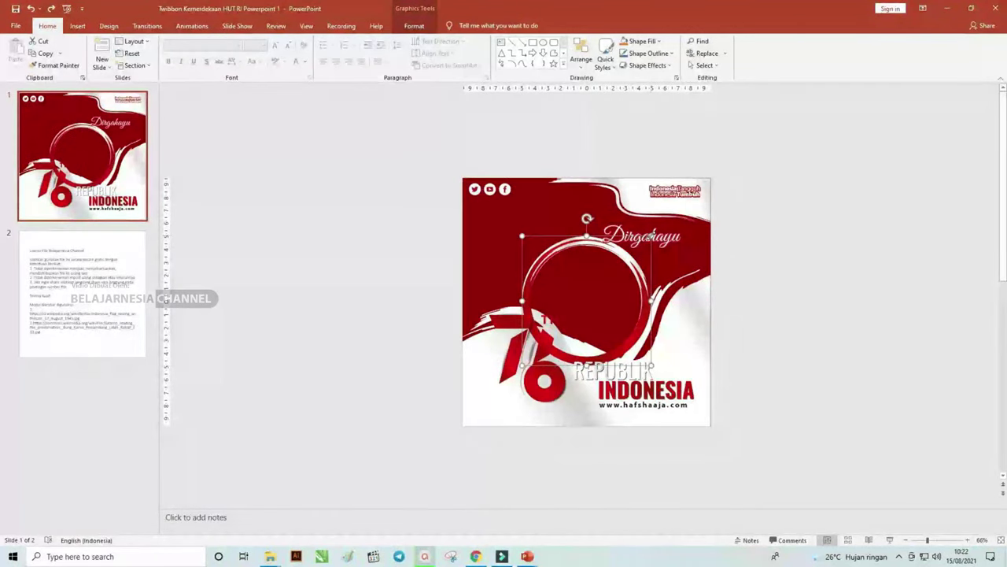
pyautogui.moveTo(536, 220); pyautogui.dragTo(675, 224)
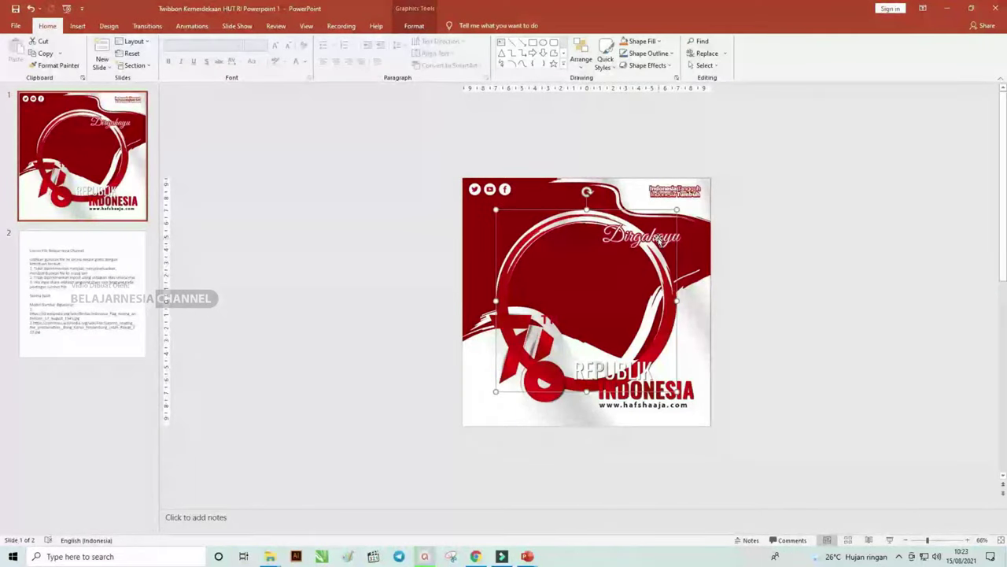
pyautogui.hotkey('ctrl', 'z')
pyautogui.click(782, 240)
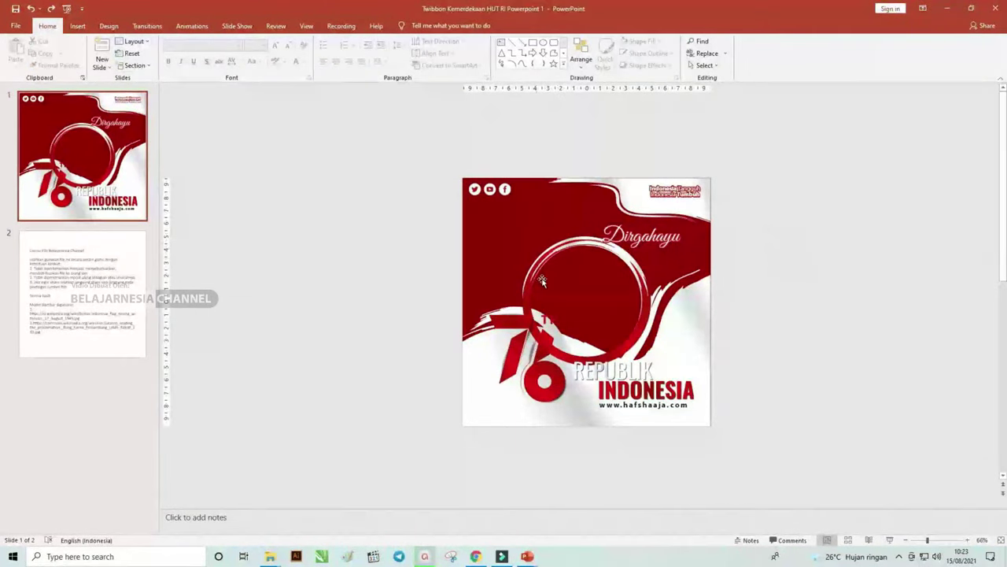
pyautogui.moveTo(771, 456)
pyautogui.mouseDown()
pyautogui.moveTo(422, 178)
pyautogui.moveTo(419, 131)
pyautogui.mouseUp()
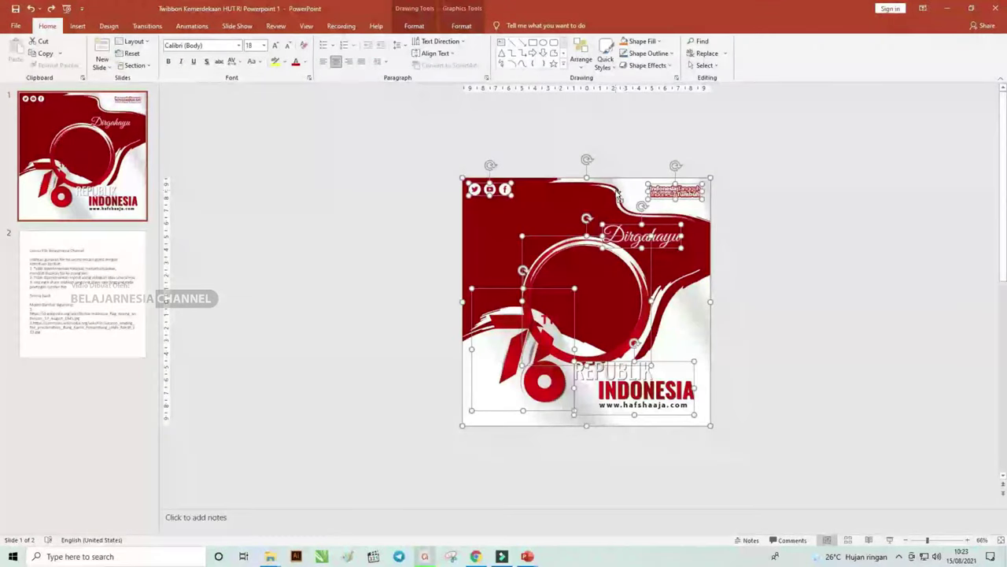
pyautogui.moveTo(619, 195); pyautogui.dragTo(937, 196)
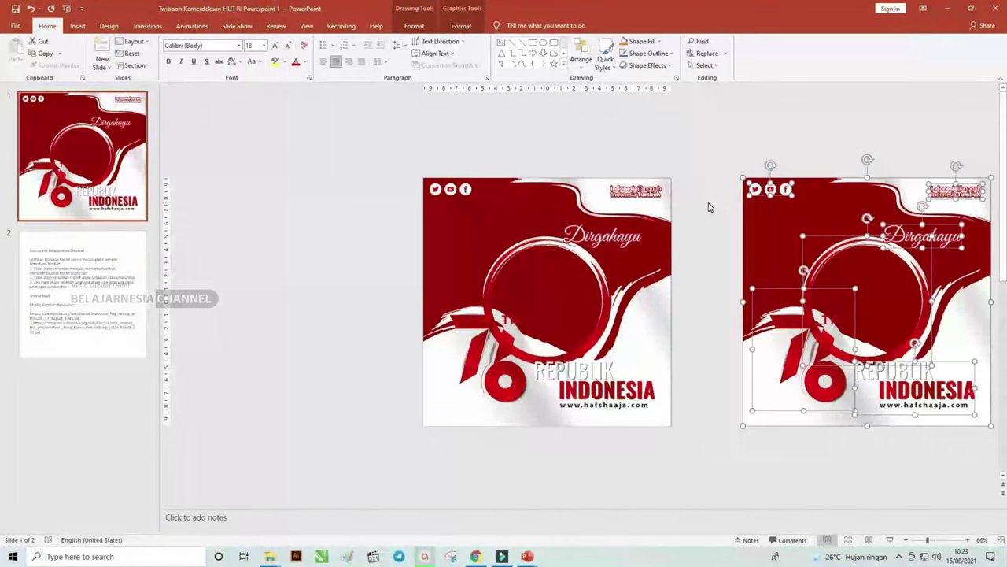
# Step: Test-shift the REPUBLIK INDONESIA text box and undo each move to keep it in place
pyautogui.click(643, 185)
pyautogui.scroll(10, 637, 193)
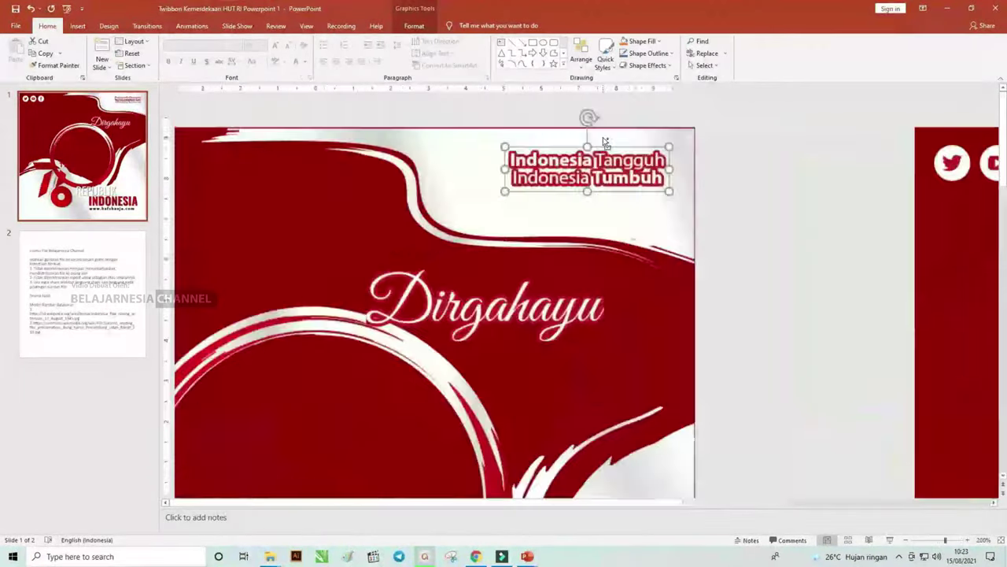
pyautogui.scroll(5, 605, 141)
pyautogui.scroll(-5, 646, 193)
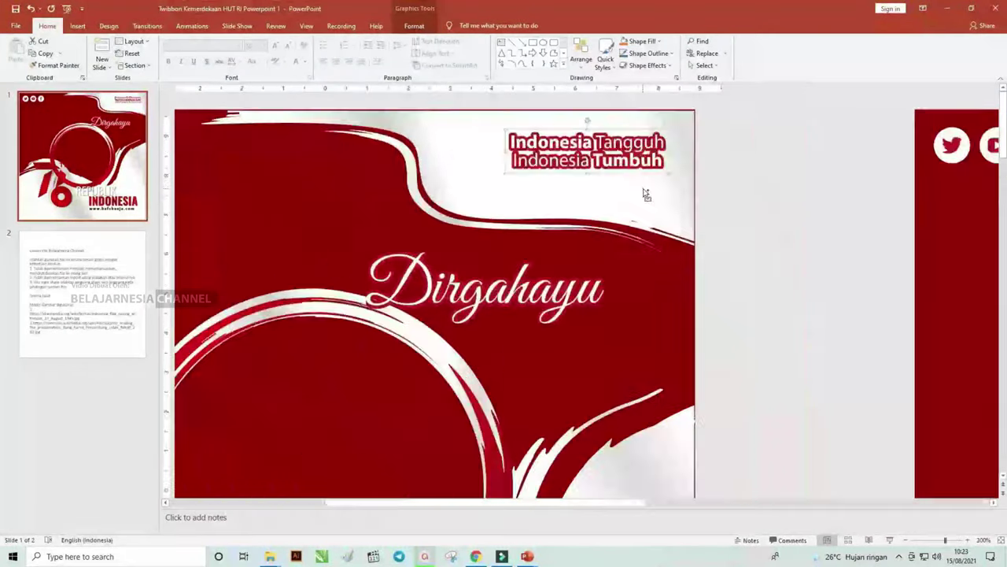
pyautogui.scroll(-3, 643, 194)
pyautogui.scroll(-2, 643, 194)
pyautogui.scroll(-3, 598, 276)
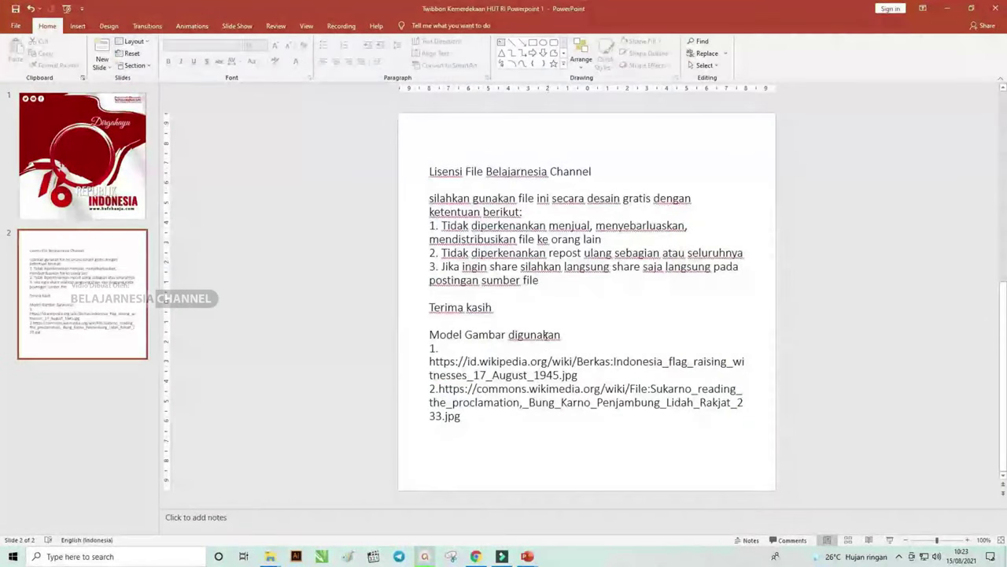
pyautogui.scroll(3, 545, 335)
pyautogui.click(479, 438)
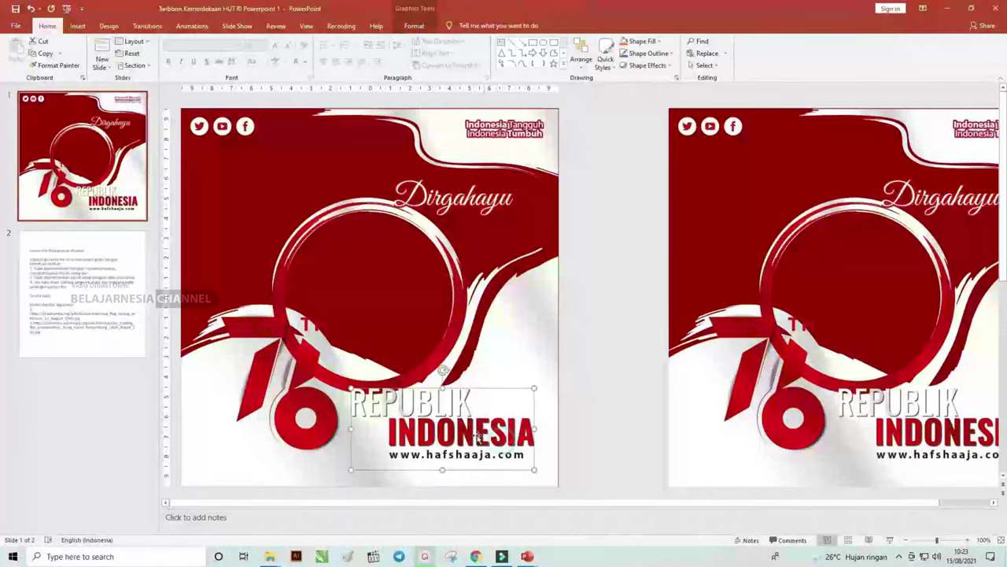
pyautogui.moveTo(478, 437); pyautogui.dragTo(496, 437)
pyautogui.hotkey('ctrl', 'z')
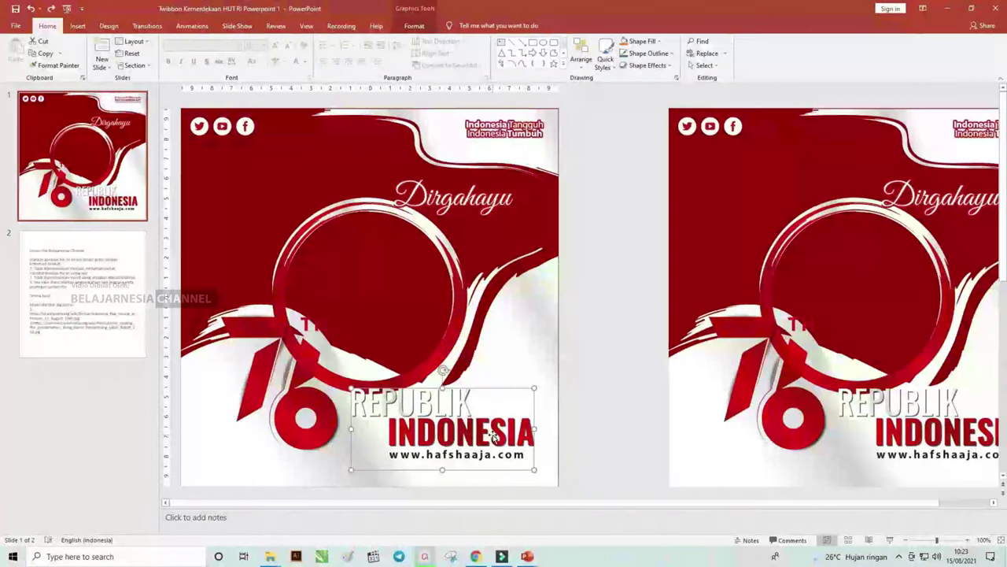
pyautogui.click(592, 429)
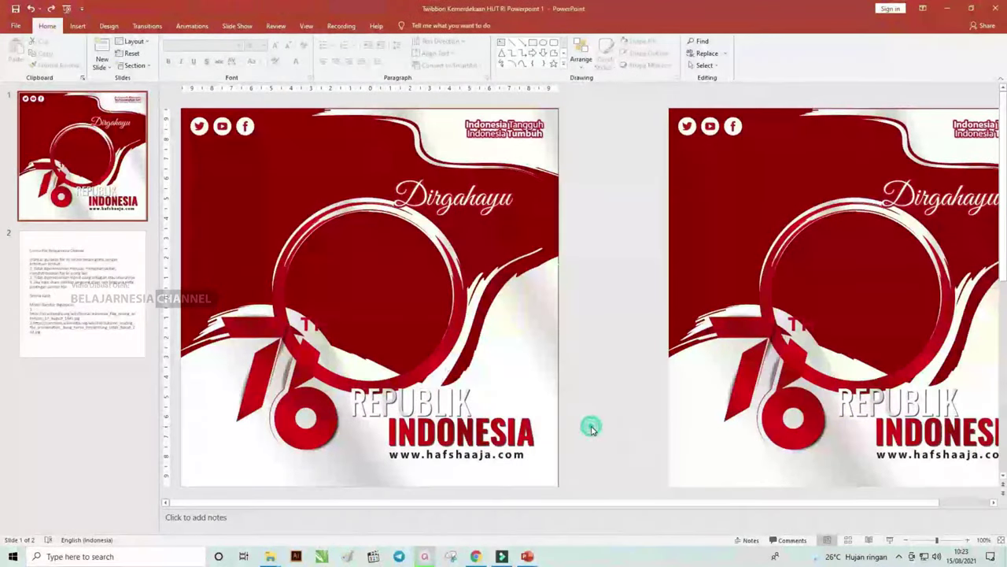
pyautogui.click(516, 440)
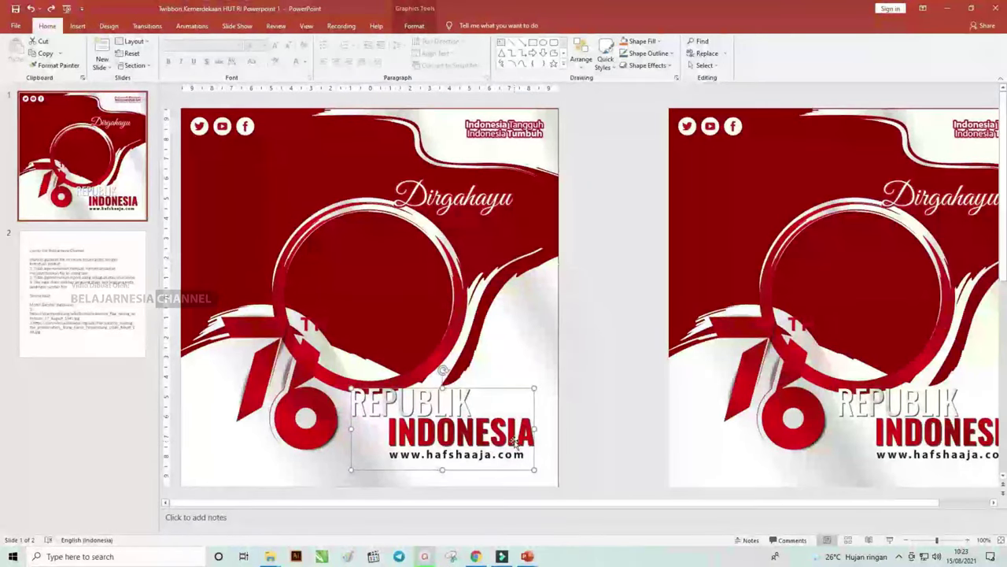
pyautogui.moveTo(515, 442); pyautogui.dragTo(509, 446)
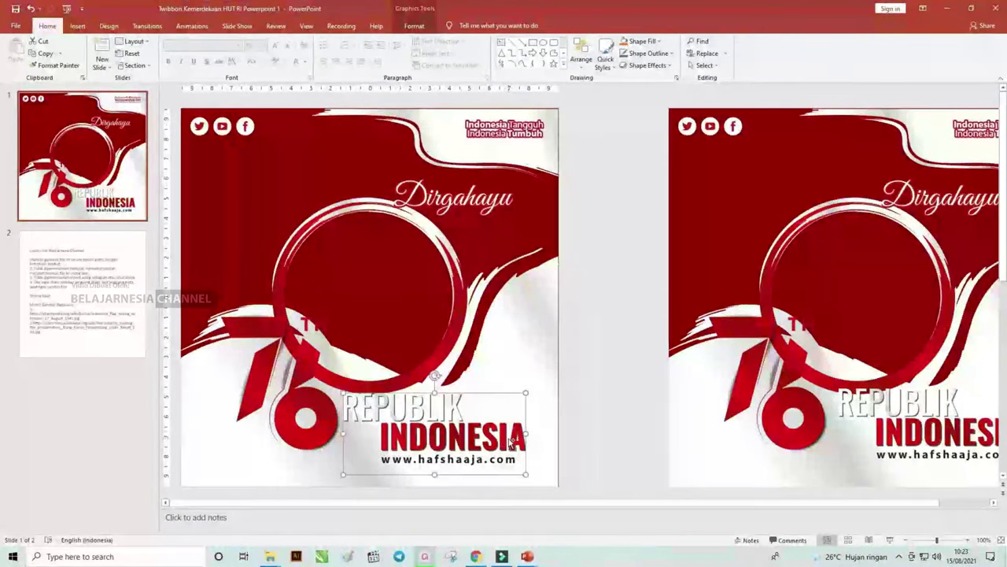
pyautogui.hotkey('ctrl', 'z')
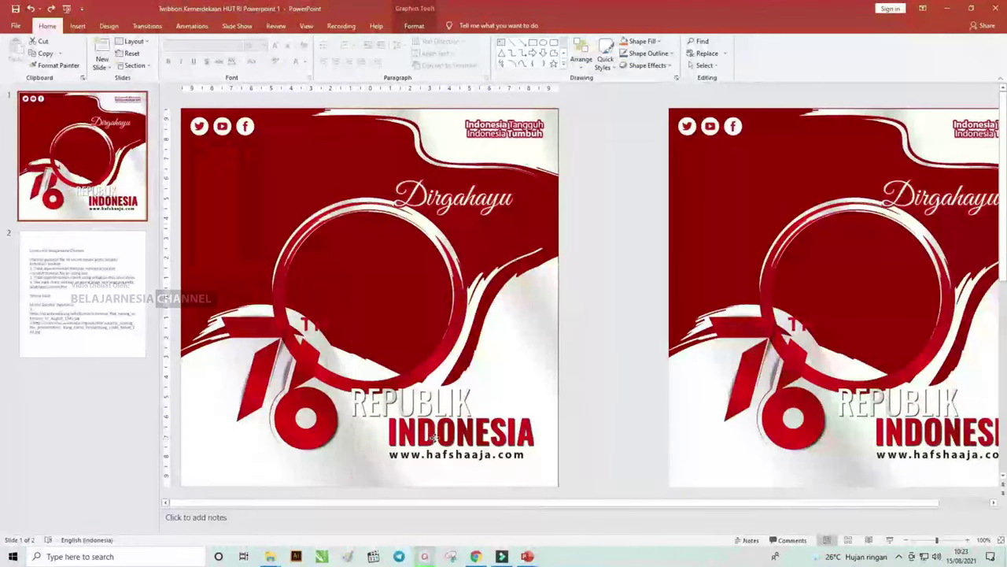
# Step: Test-move the circle frame and background picture, undoing each move
pyautogui.click(434, 439)
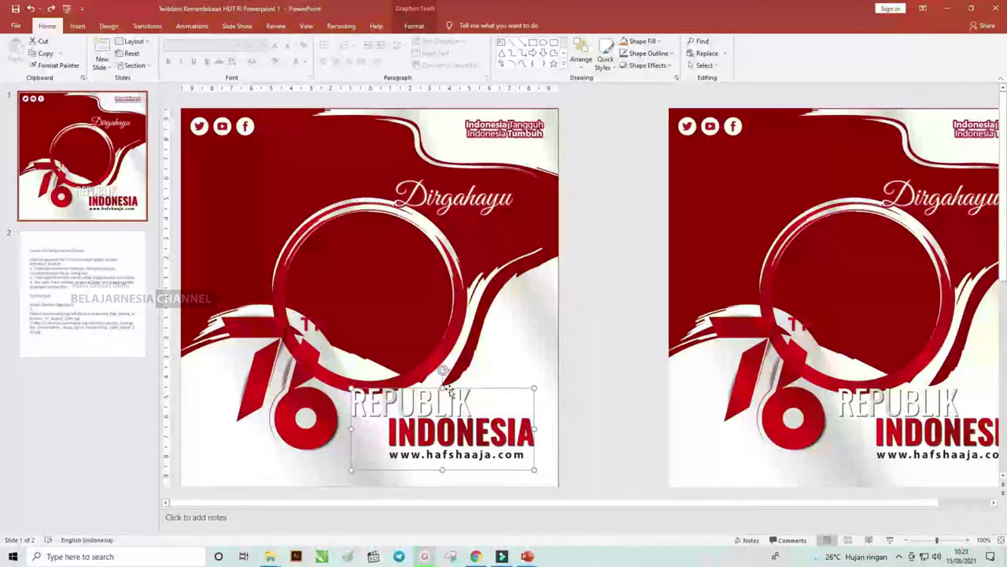
pyautogui.scroll(-4, 551, 314)
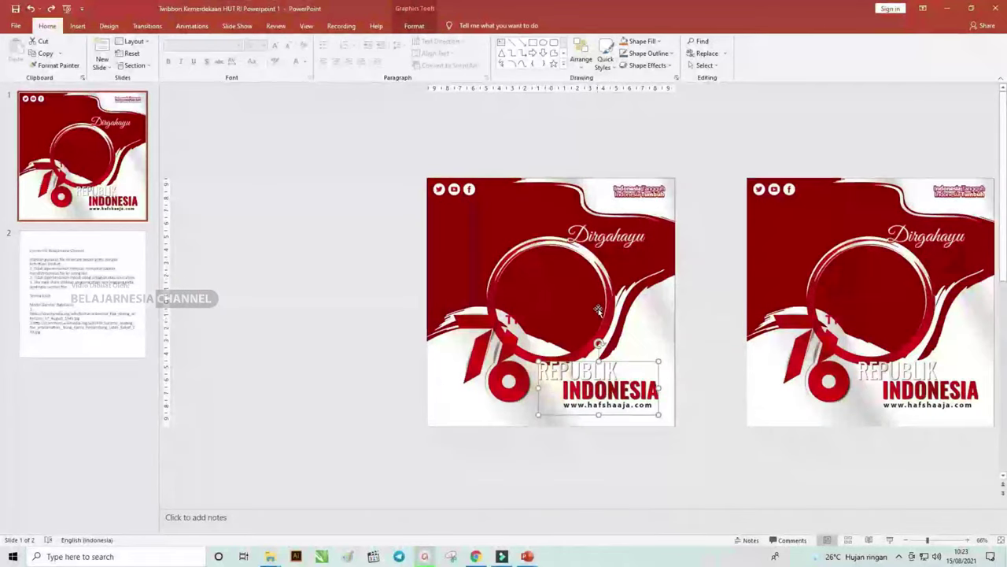
pyautogui.click(598, 264)
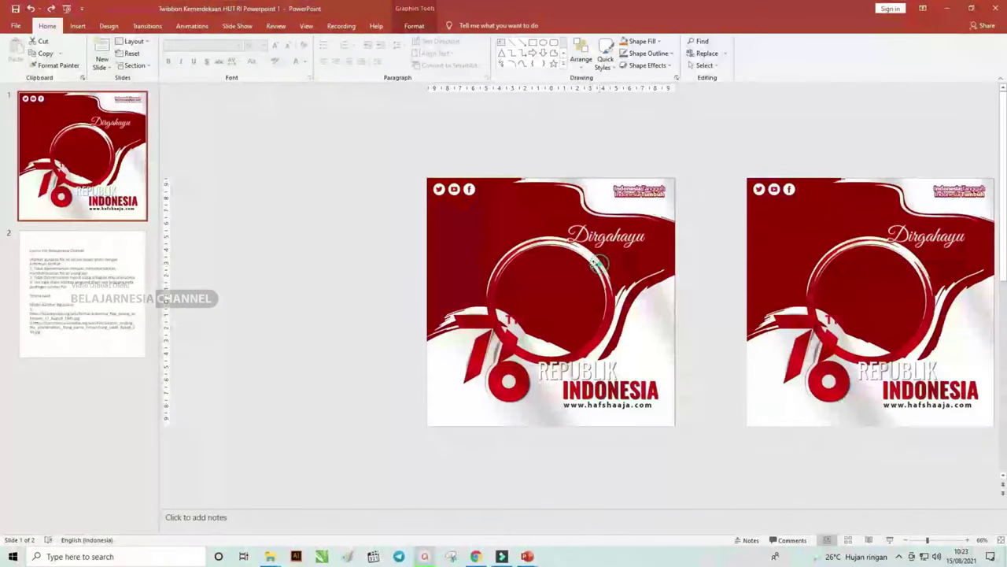
pyautogui.moveTo(598, 264); pyautogui.dragTo(357, 268)
pyautogui.hotkey('ctrl', 'z')
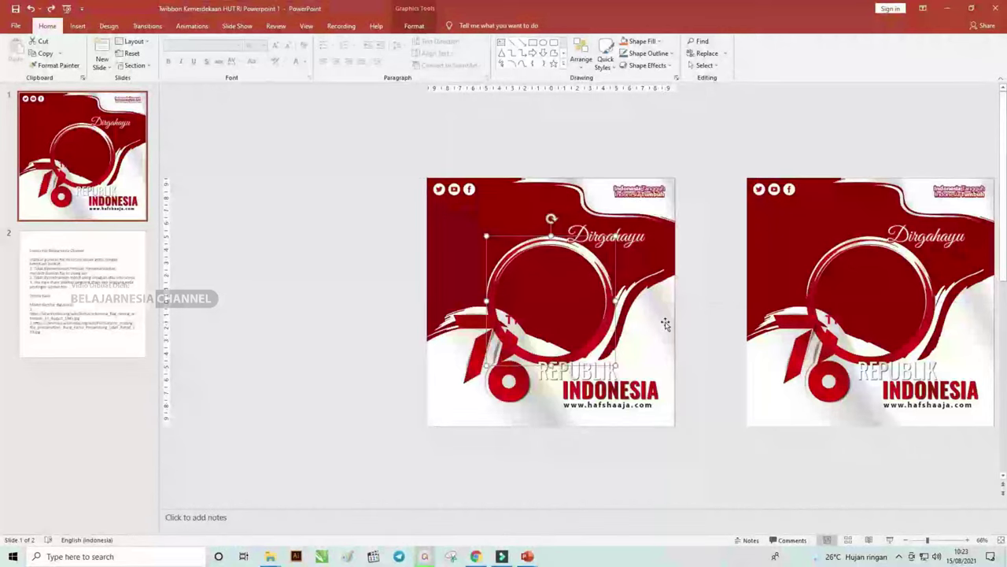
pyautogui.moveTo(665, 324); pyautogui.dragTo(310, 321)
pyautogui.hotkey('ctrl', 'z')
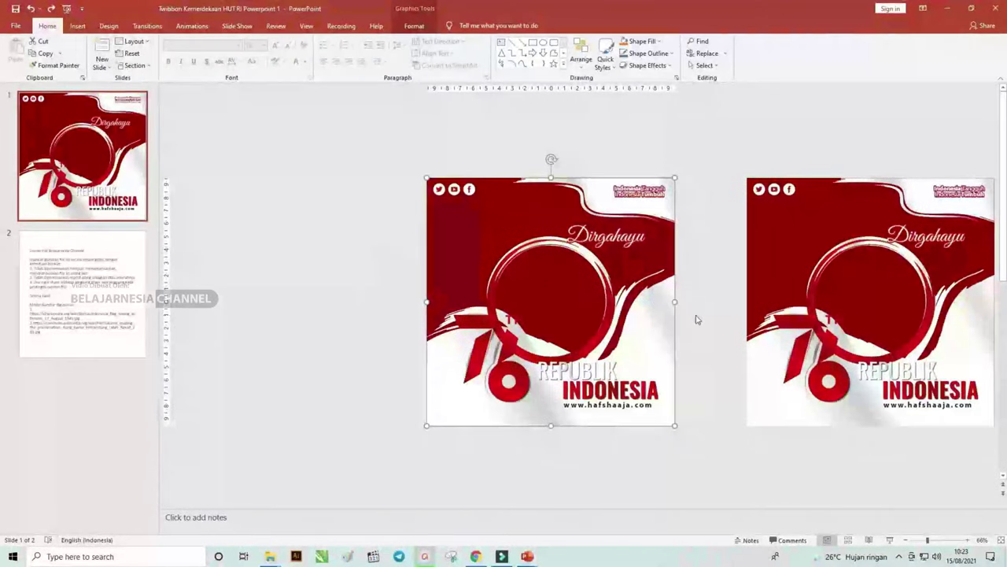
pyautogui.moveTo(697, 319); pyautogui.dragTo(398, 325)
pyautogui.hotkey('ctrl', 'z')
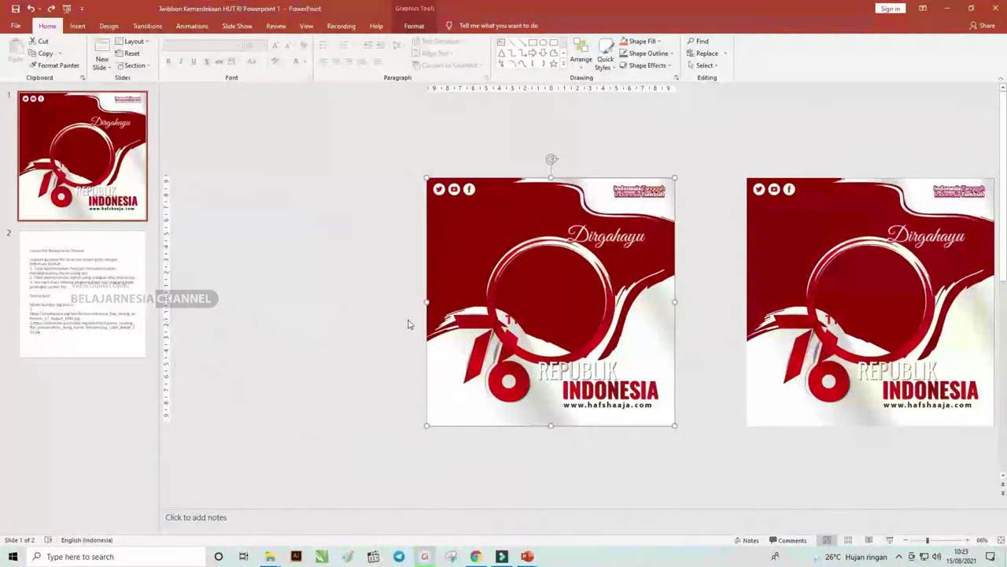
# Step: Ungroup the background picture and accept converting it to a Microsoft Office drawing object
pyautogui.rightClick(438, 370)
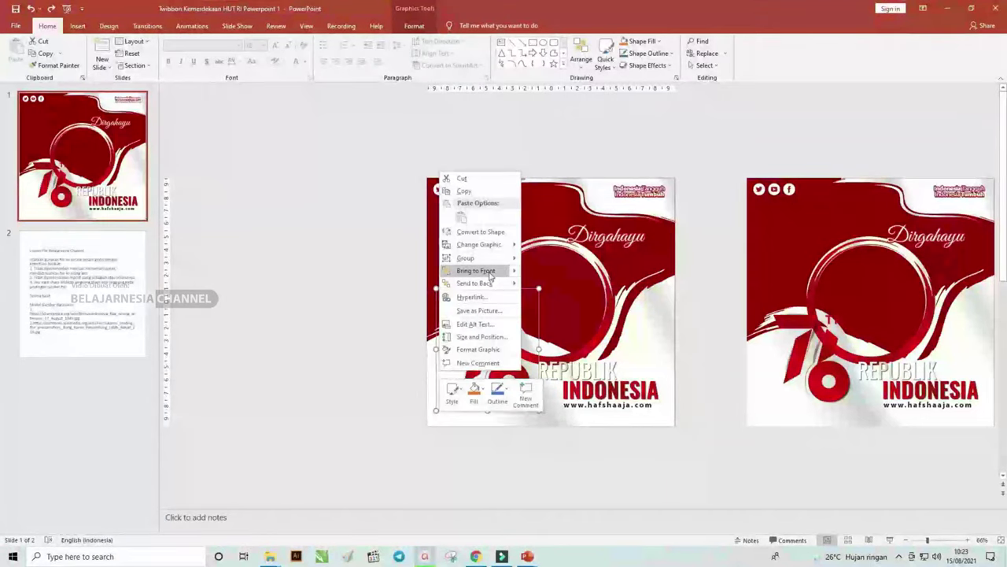
pyautogui.click(676, 343)
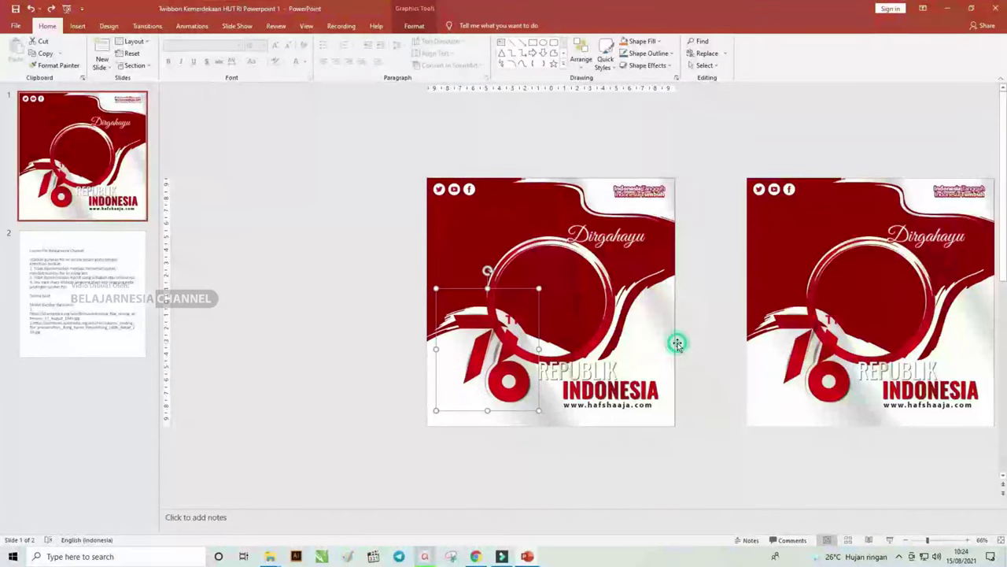
pyautogui.click(666, 323)
pyautogui.rightClick(668, 329)
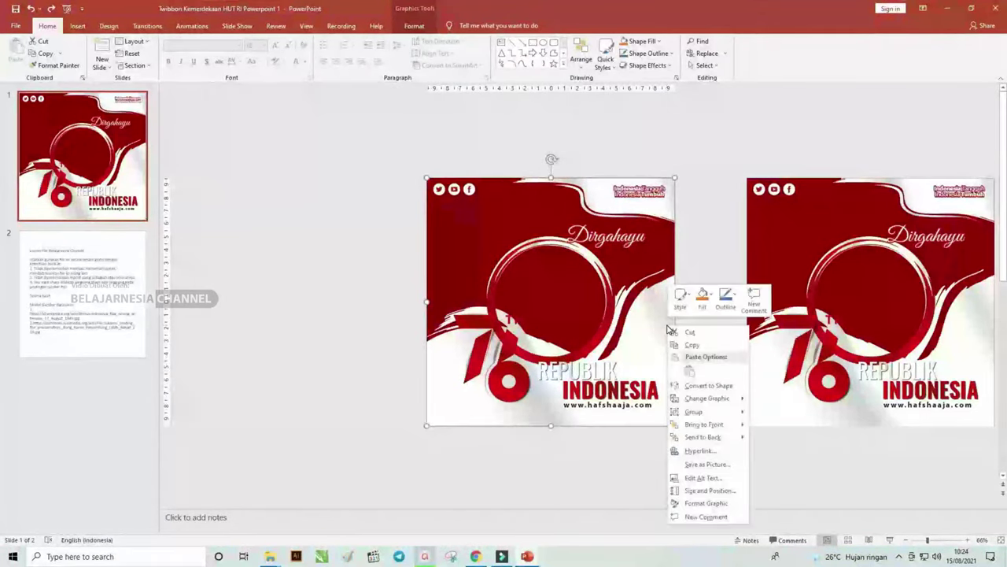
pyautogui.click(738, 412)
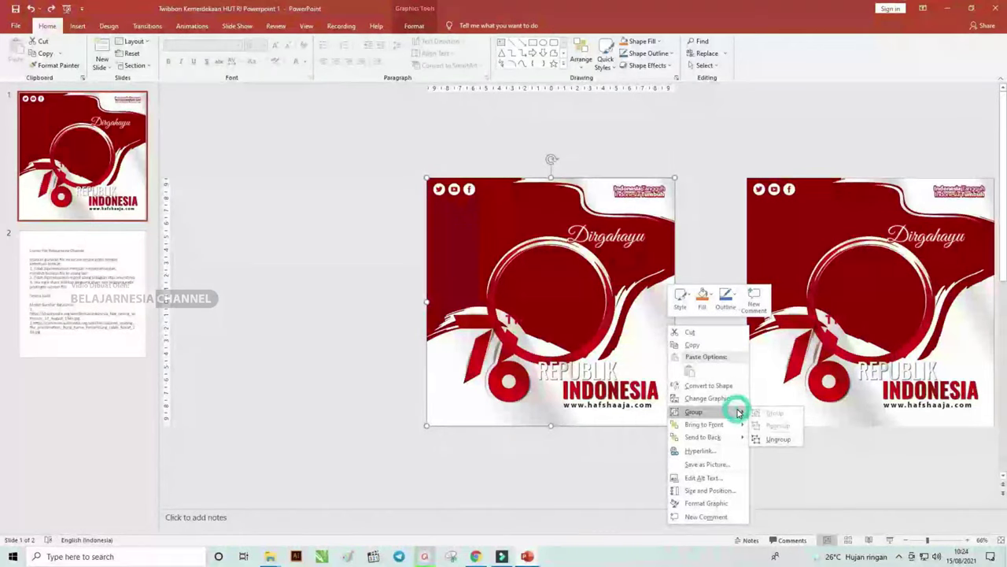
pyautogui.click(777, 440)
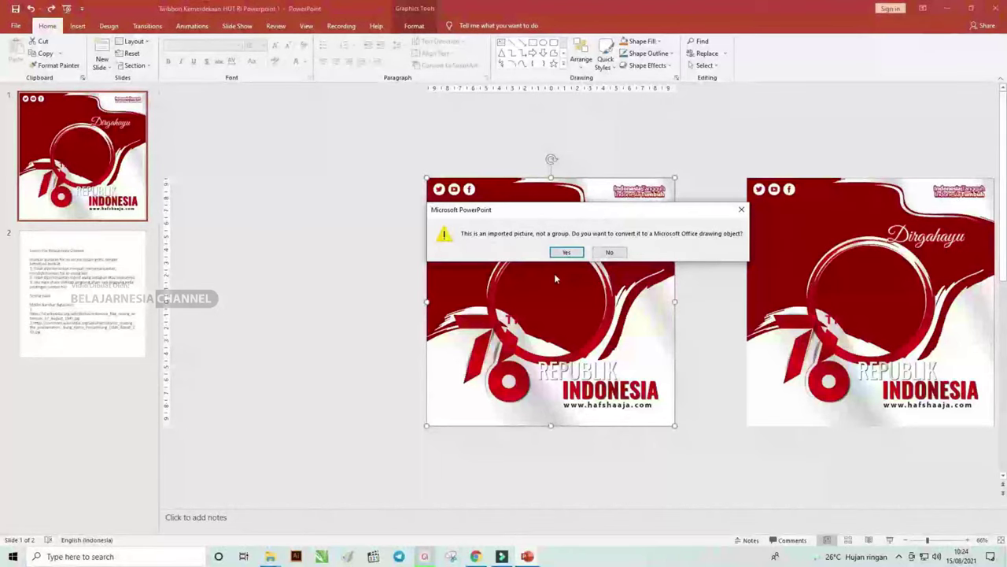
pyautogui.click(566, 251)
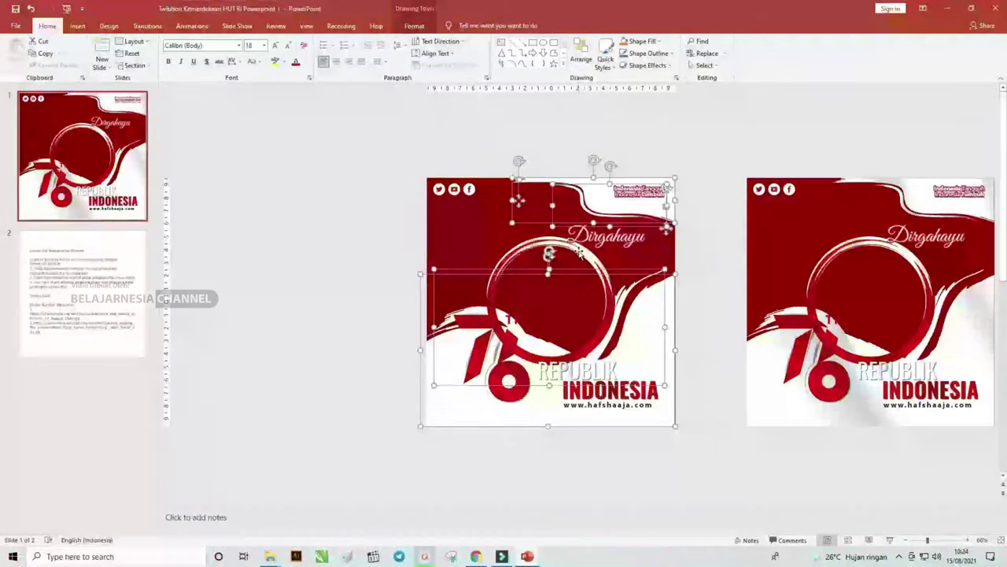
# Step: Pick out the lower white wave shape and open its Shape Fill colour list
pyautogui.click(707, 265)
pyautogui.moveTo(666, 330); pyautogui.dragTo(672, 377)
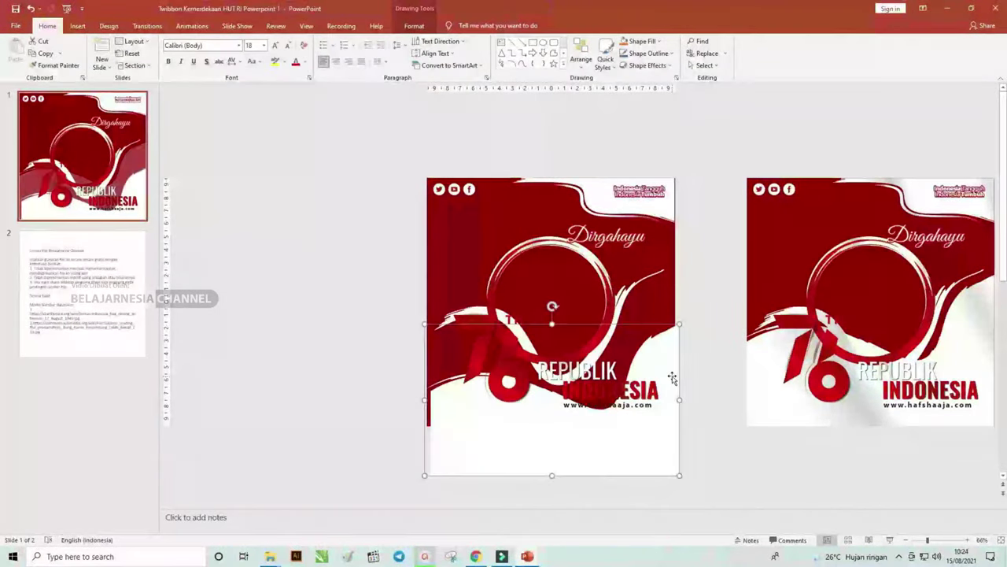
pyautogui.hotkey('ctrl', 'z')
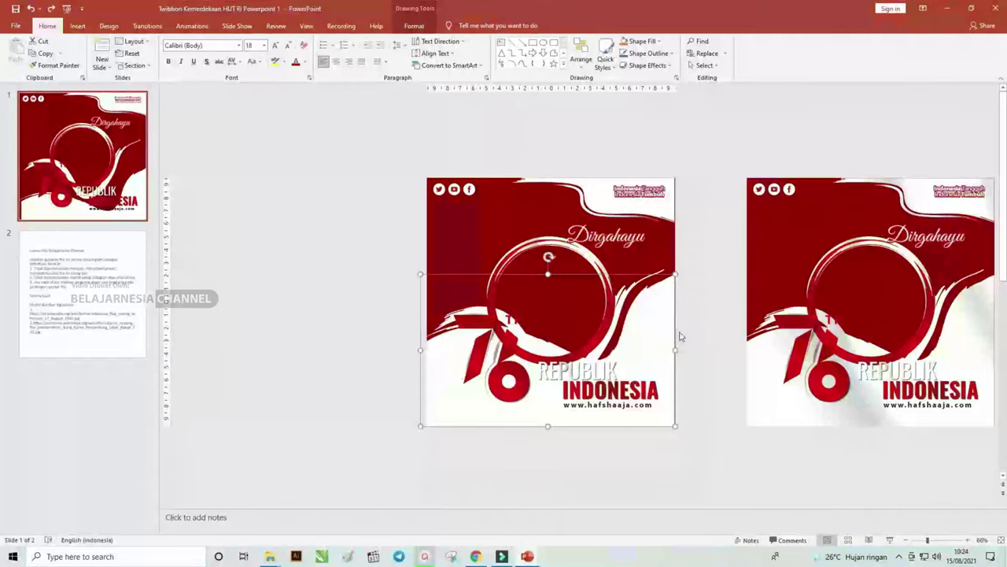
pyautogui.click(596, 206)
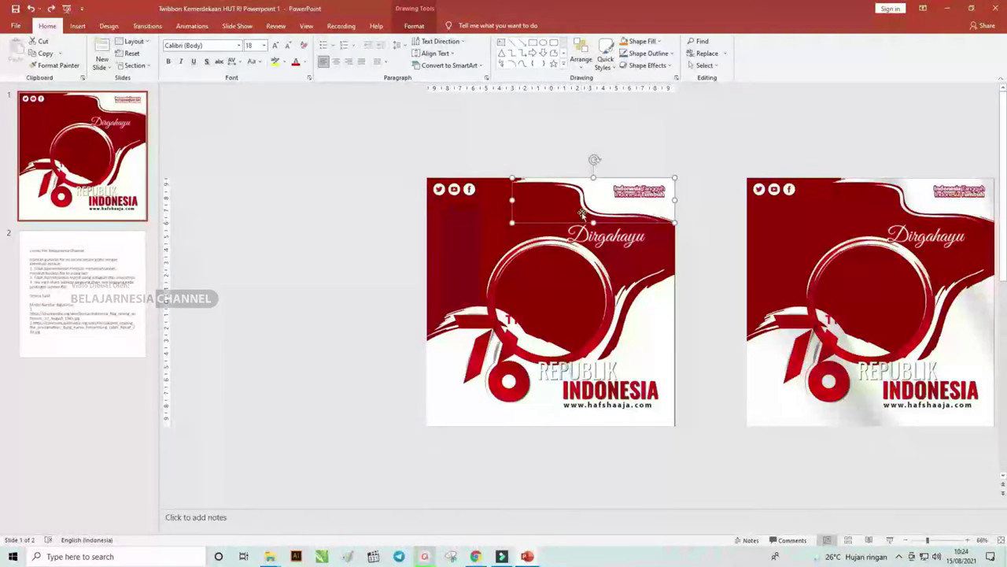
pyautogui.moveTo(656, 348); pyautogui.dragTo(671, 361)
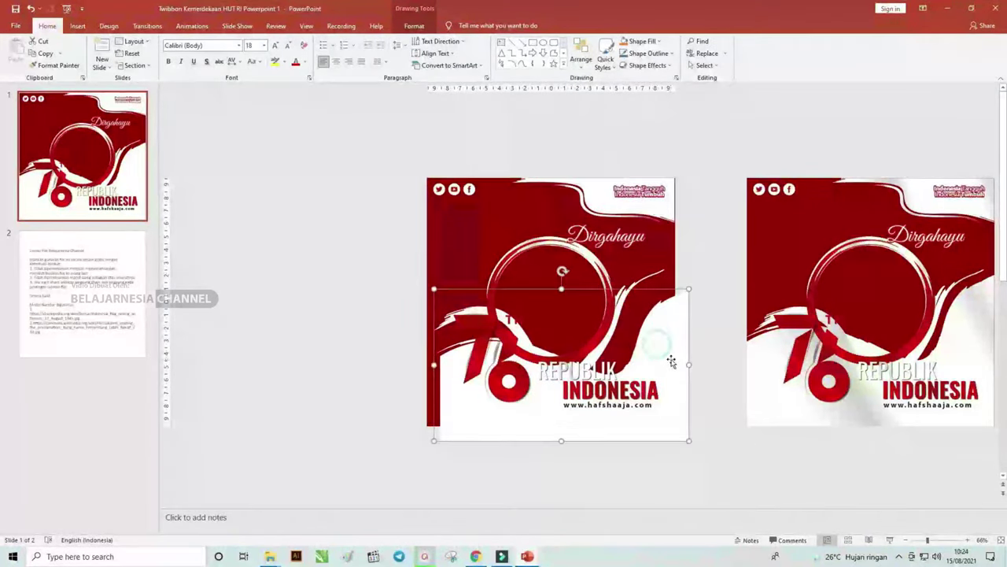
pyautogui.hotkey('ctrl', 'z')
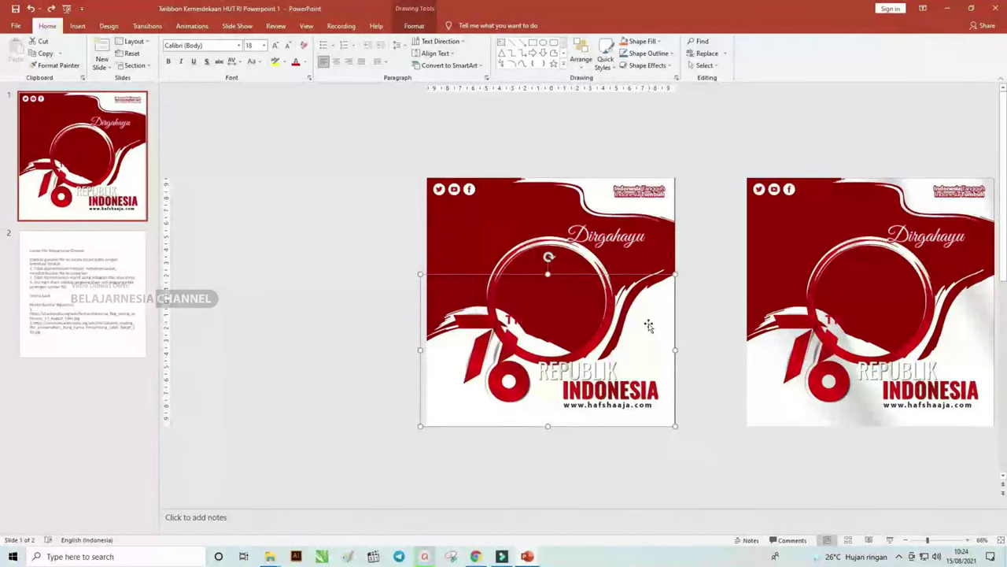
pyautogui.click(428, 29)
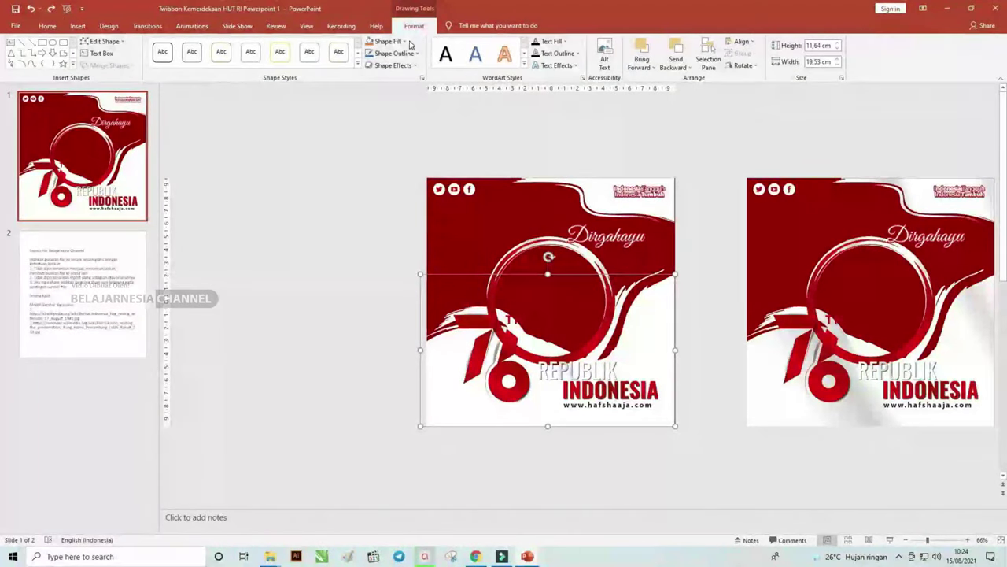
pyautogui.click(403, 41)
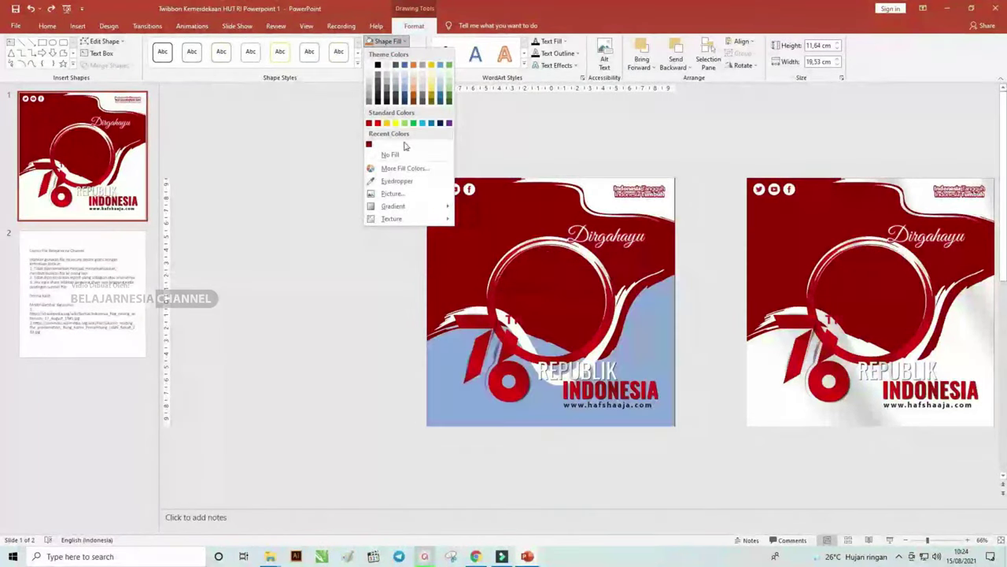
# Step: Choose Gradient > More Gradients to show the Format Shape fill settings
pyautogui.moveTo(412, 208)
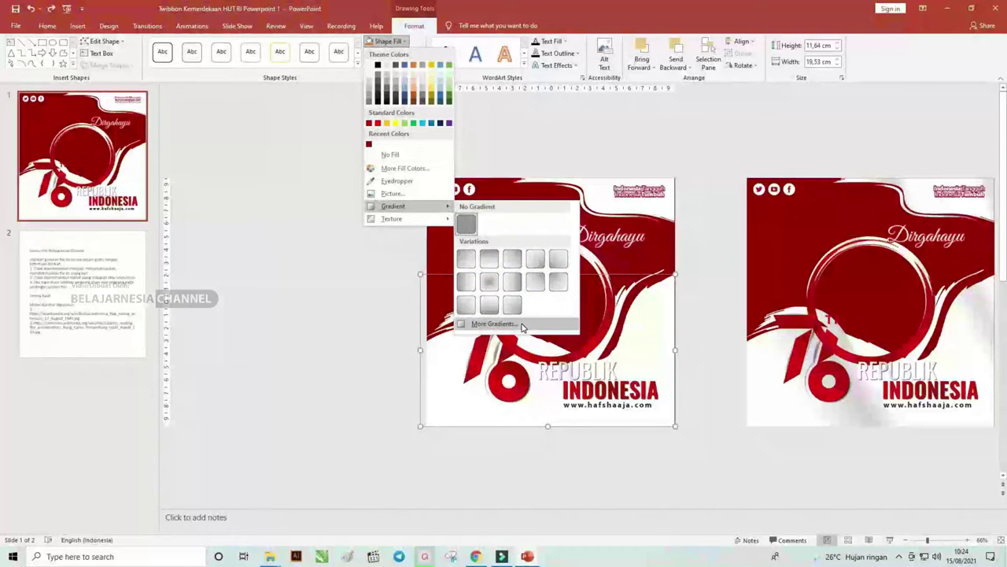
pyautogui.click(494, 323)
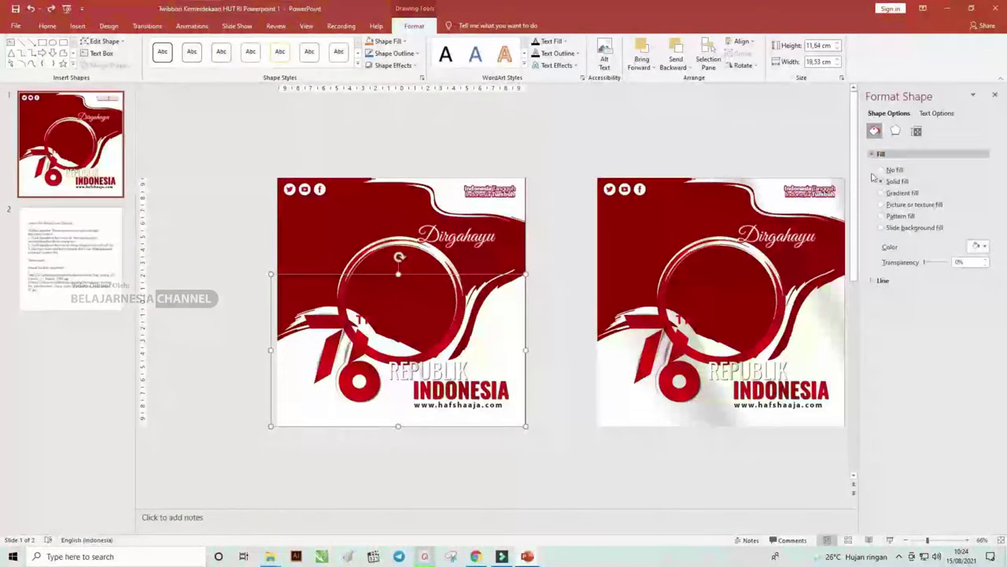
# Step: Switch the white wave to a gradient fill, trim its stops and make the end and left stops white
pyautogui.click(896, 195)
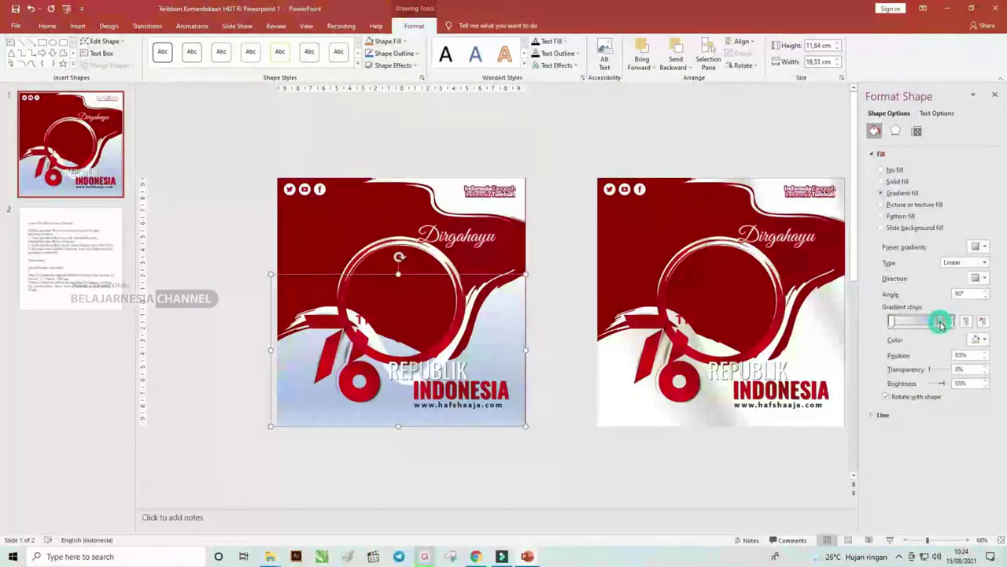
pyautogui.moveTo(942, 325); pyautogui.dragTo(913, 325)
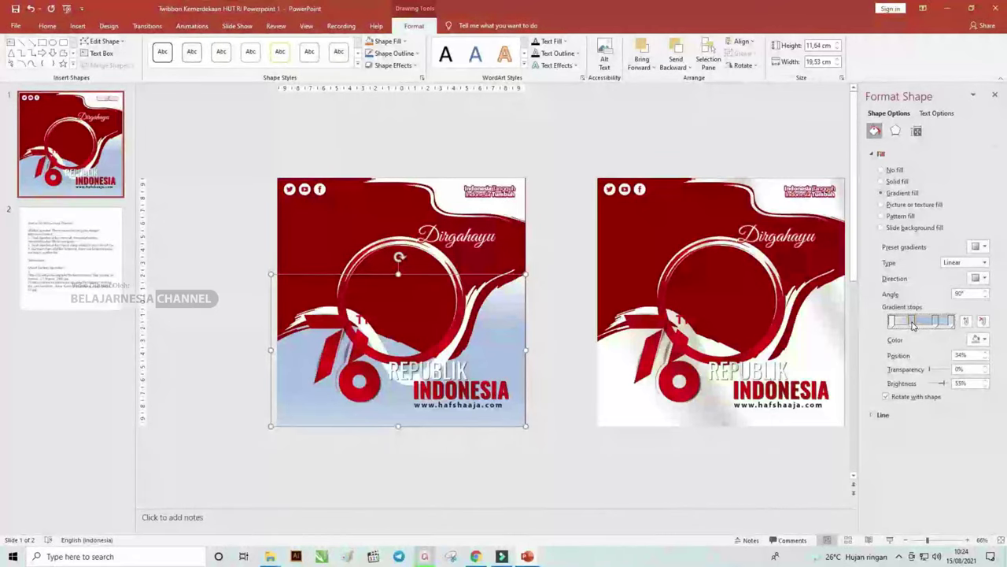
pyautogui.click(983, 322)
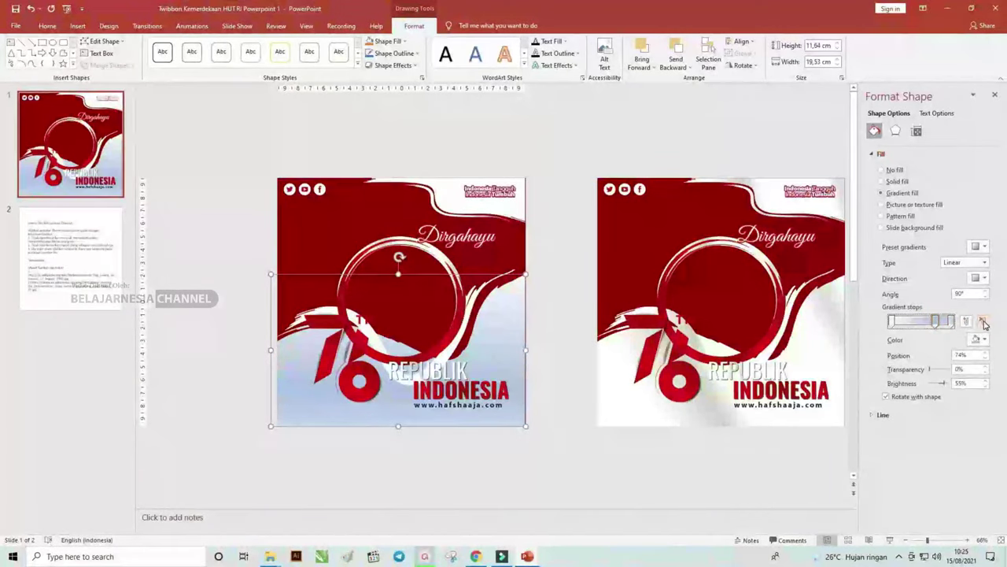
pyautogui.click(982, 321)
pyautogui.click(965, 321)
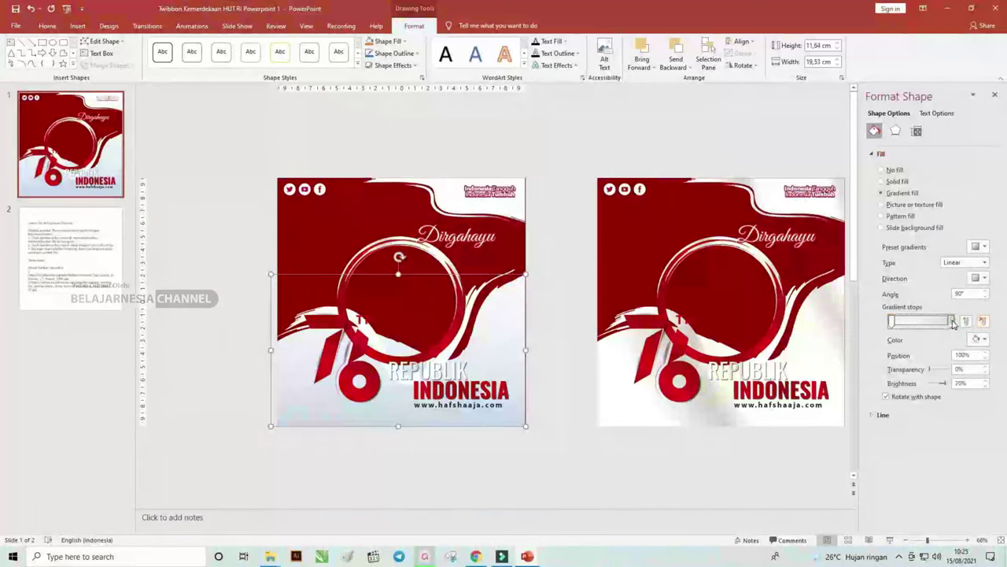
pyautogui.click(982, 340)
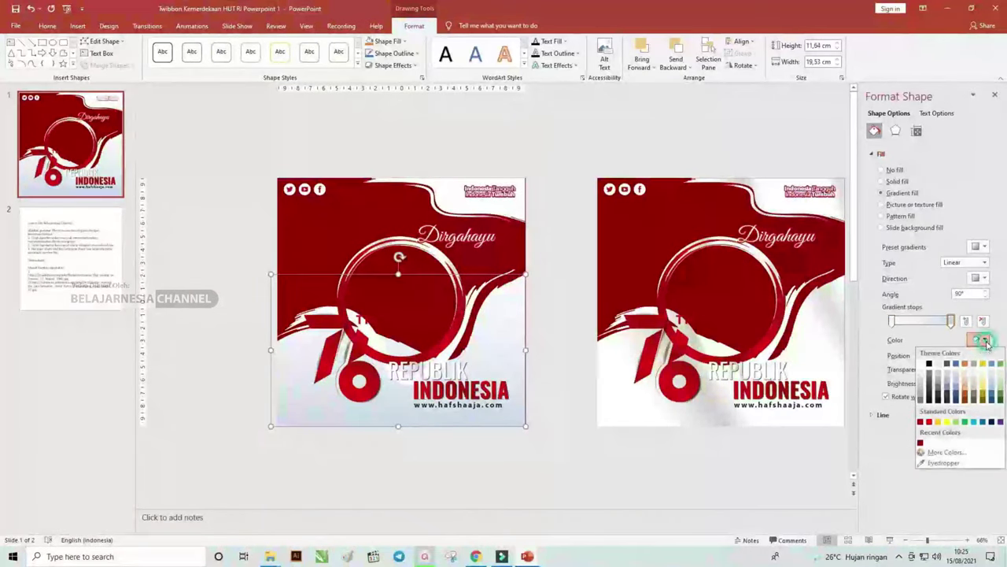
pyautogui.click(925, 367)
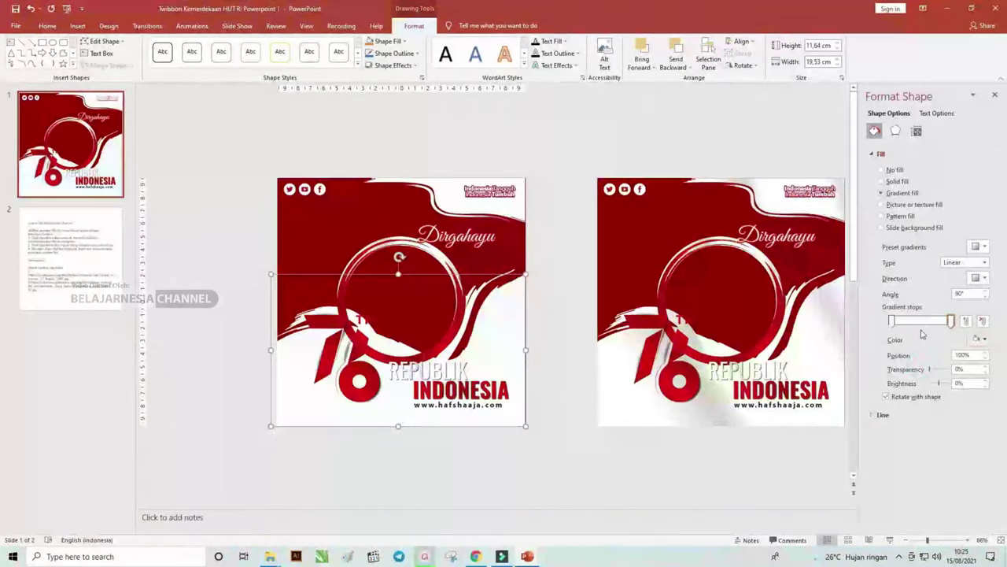
pyautogui.click(892, 321)
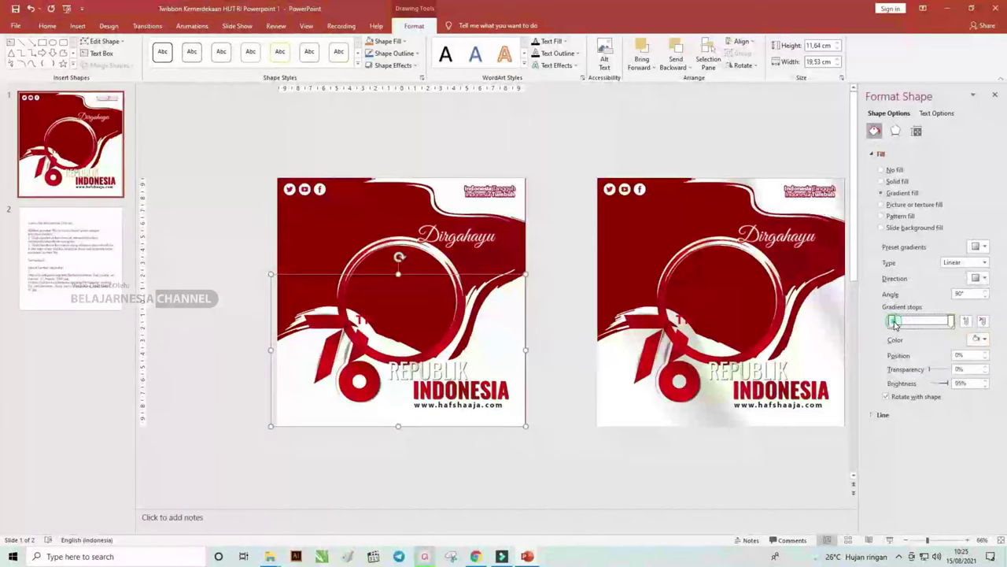
pyautogui.click(983, 339)
pyautogui.click(926, 362)
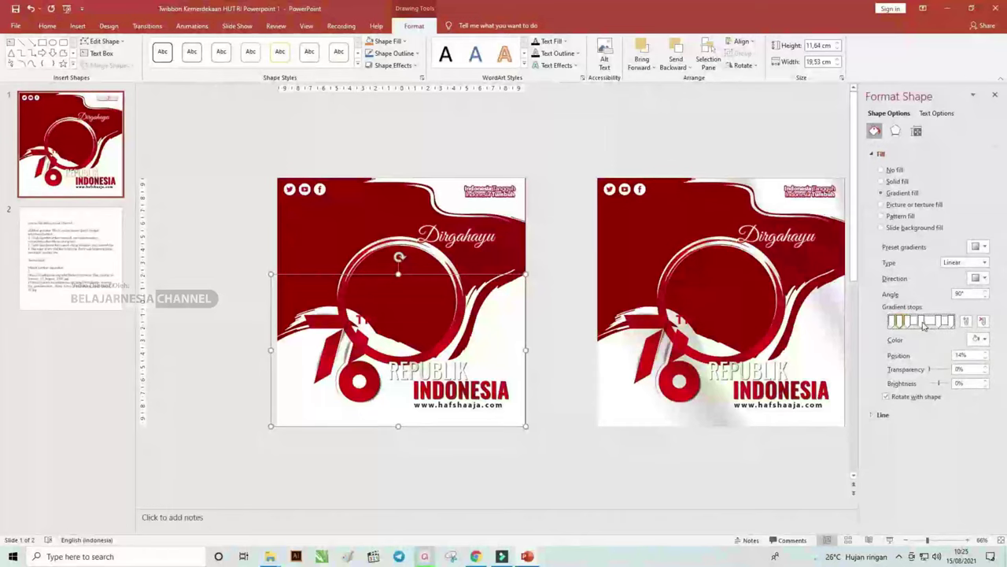
# Step: Widen the white area and shade a gradient stop grey, settling on Brightness -25%
pyautogui.moveTo(900, 322)
pyautogui.mouseDown()
pyautogui.moveTo(921, 322)
pyautogui.moveTo(906, 322)
pyautogui.mouseUp()
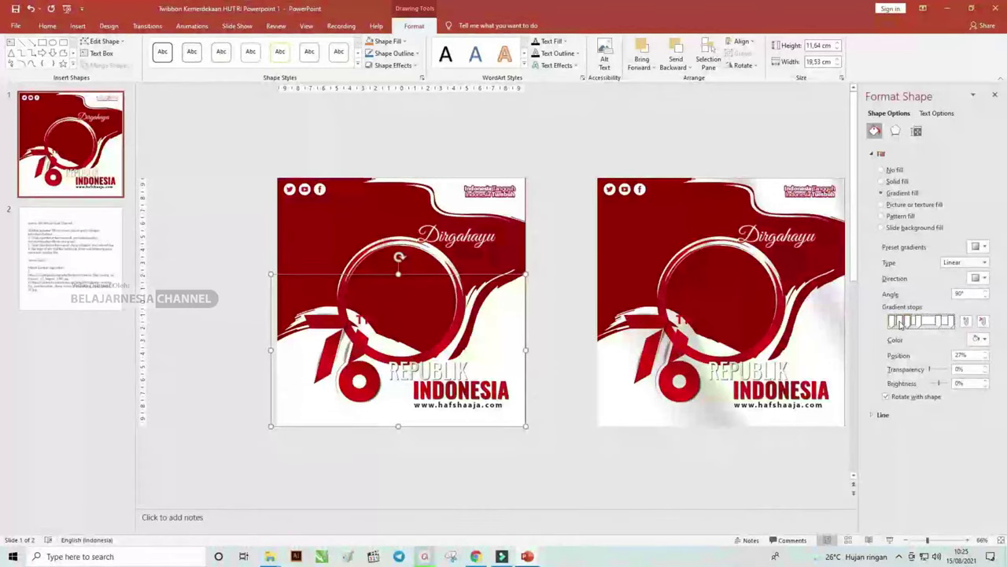
pyautogui.click(978, 338)
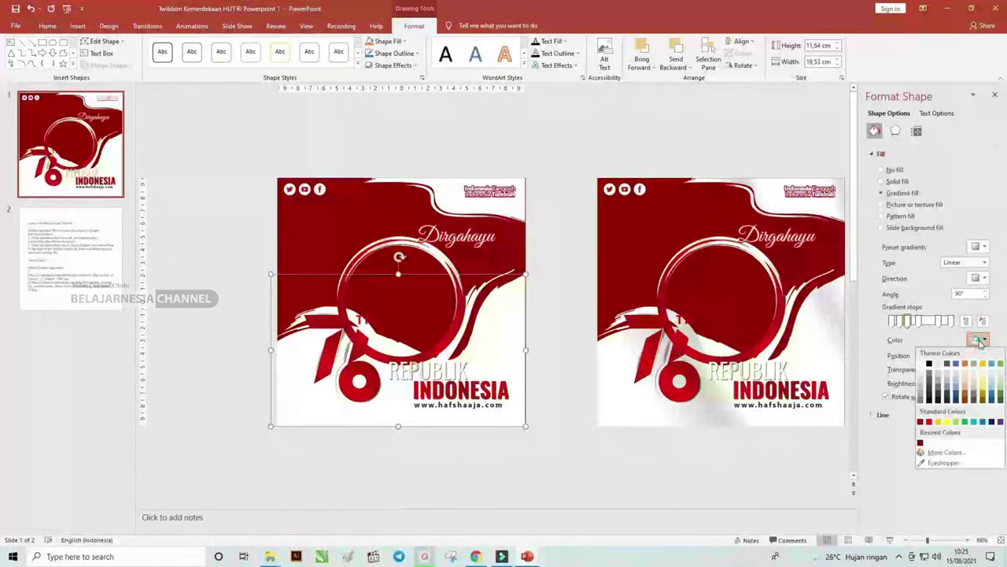
pyautogui.click(928, 380)
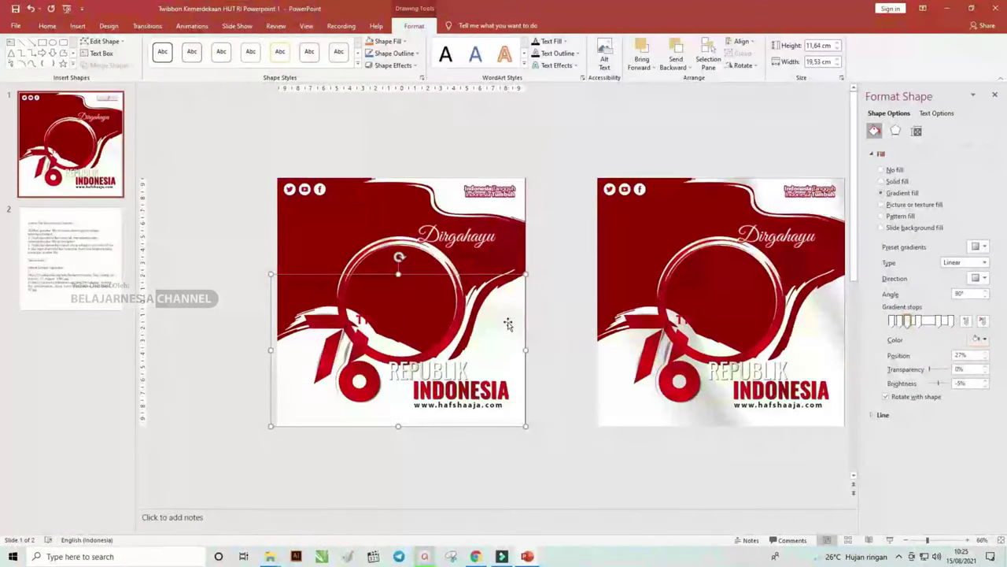
pyautogui.click(977, 339)
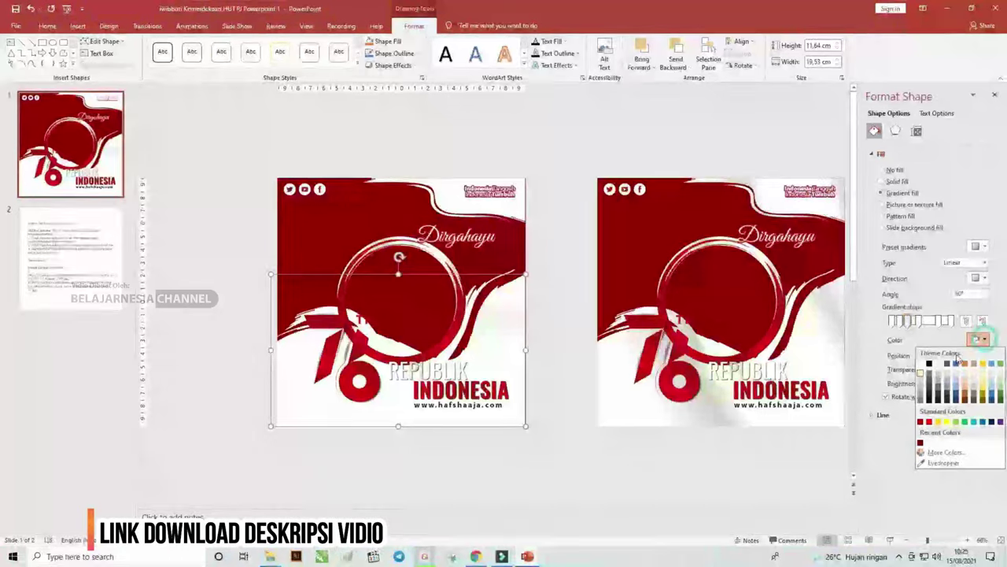
pyautogui.click(923, 383)
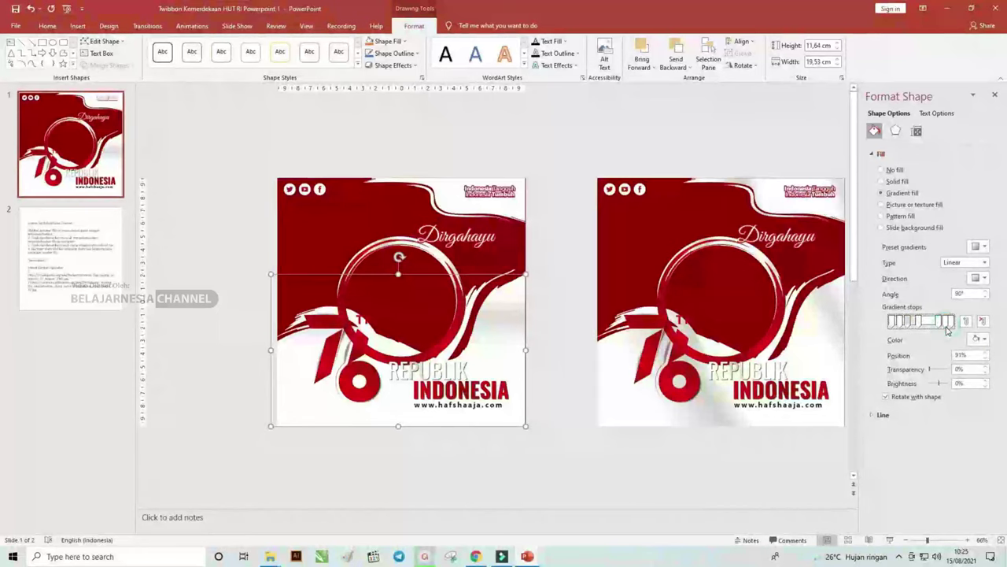
pyautogui.click(985, 339)
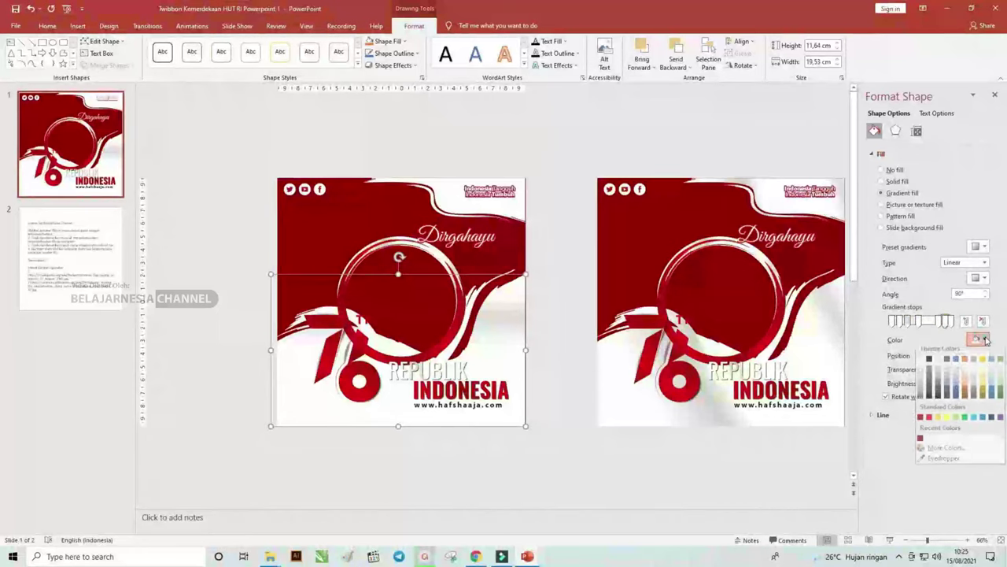
pyautogui.click(921, 383)
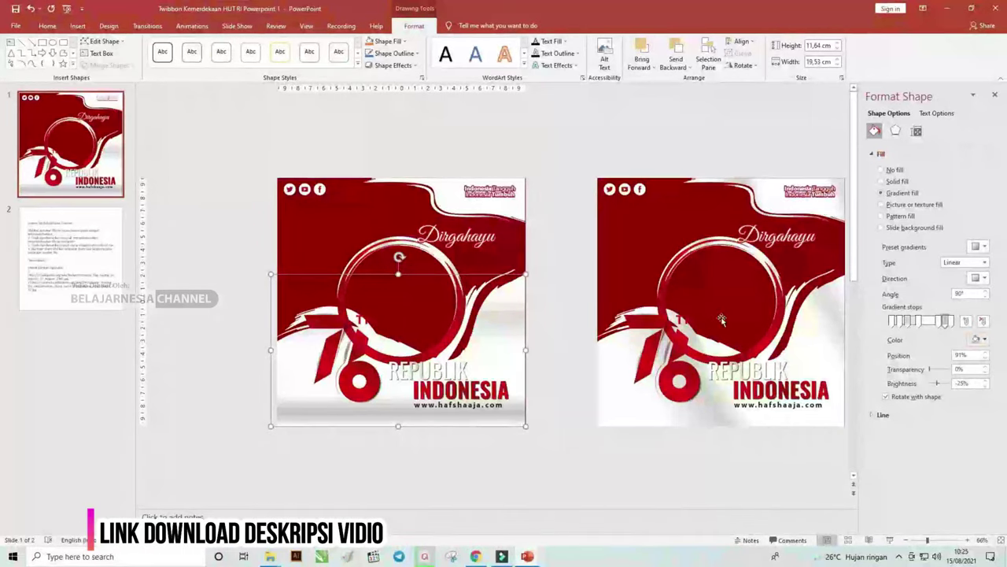
# Step: Set the gradient direction to 135° and reposition stops to 37% and 15%
pyautogui.click(978, 279)
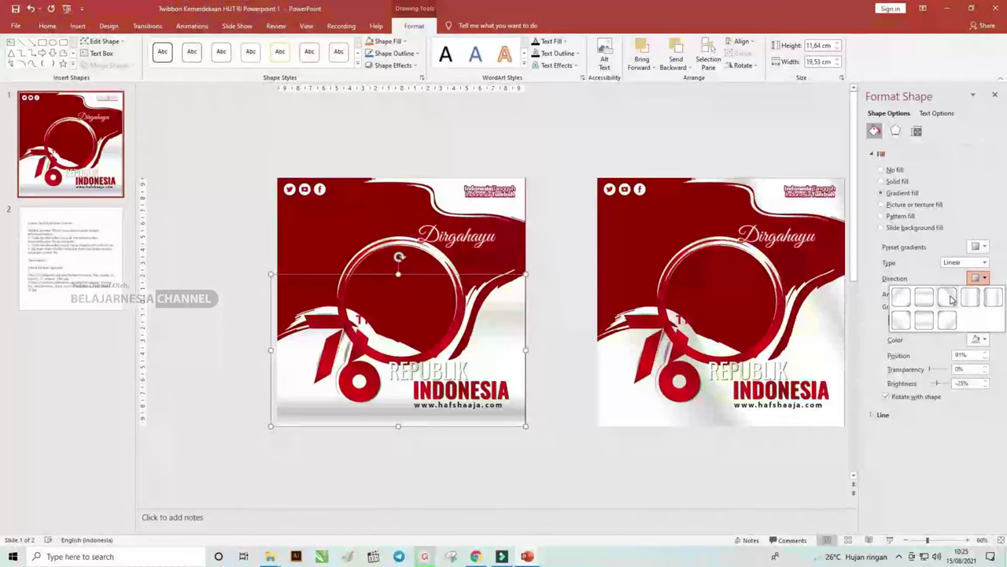
pyautogui.click(947, 296)
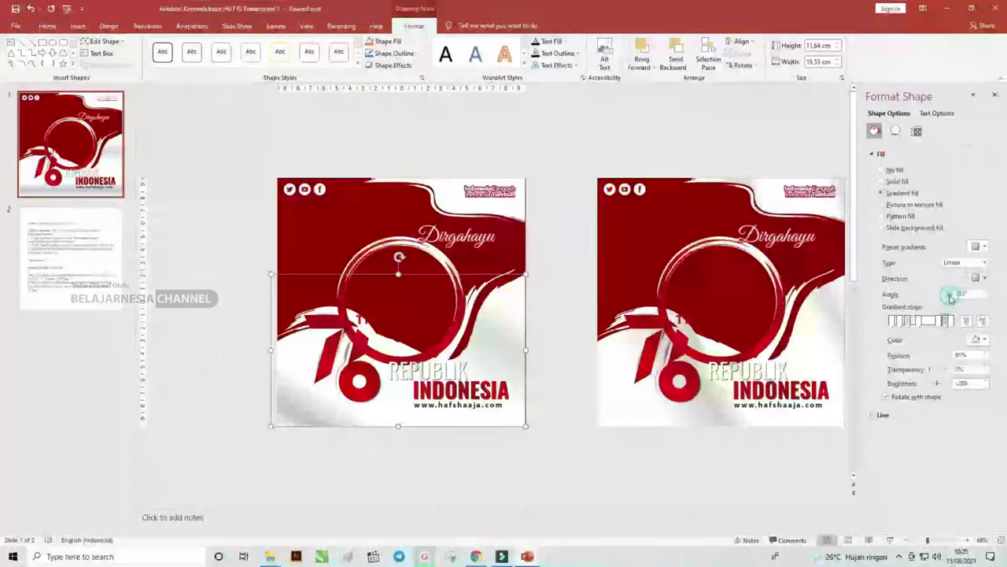
pyautogui.click(907, 322)
pyautogui.moveTo(911, 322); pyautogui.dragTo(913, 322)
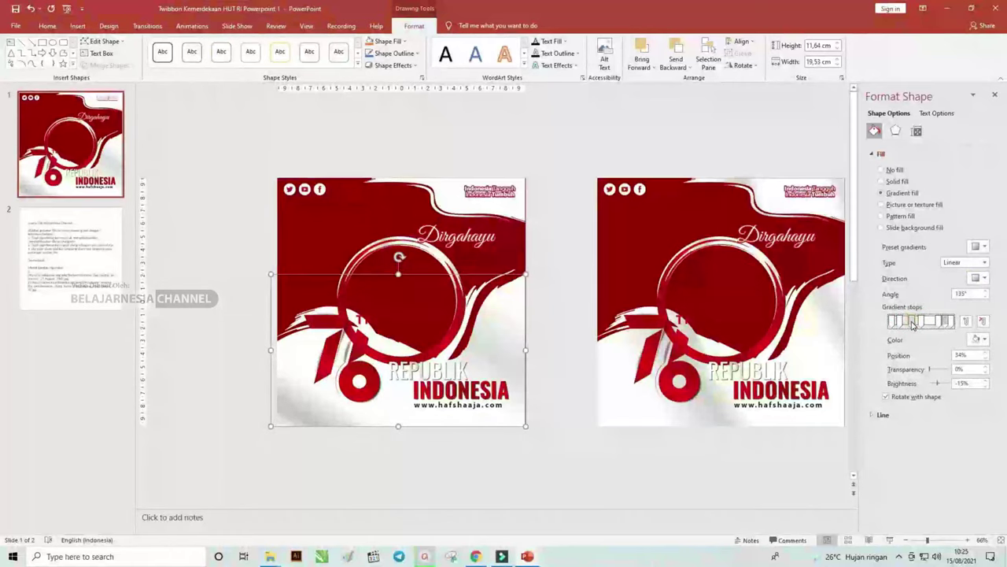
pyautogui.click(939, 322)
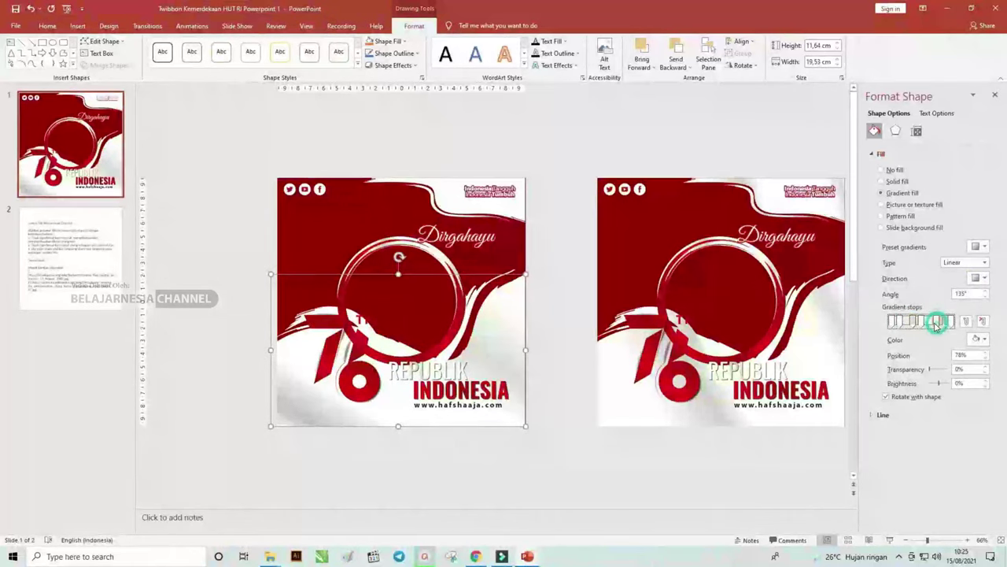
pyautogui.click(949, 322)
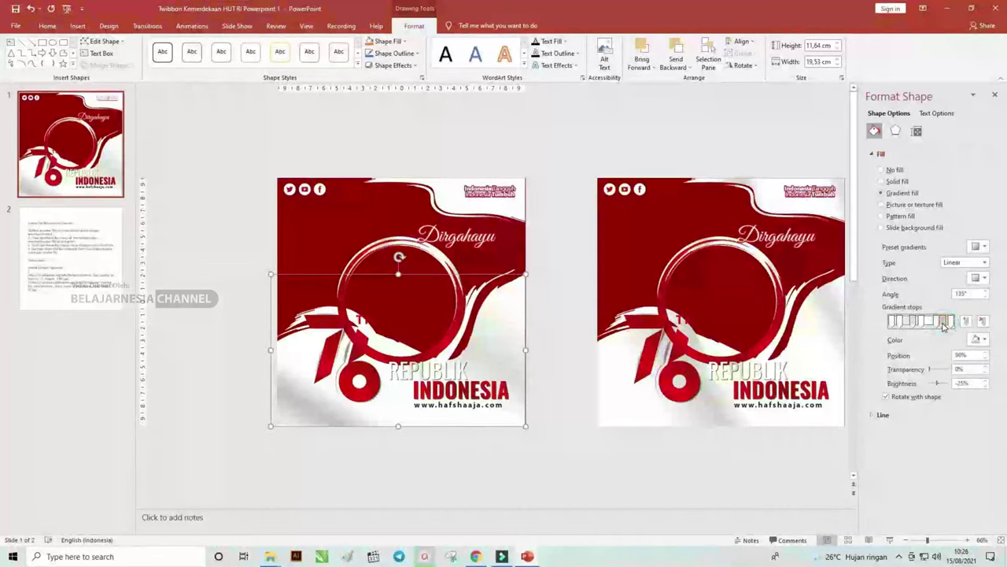
pyautogui.click(952, 323)
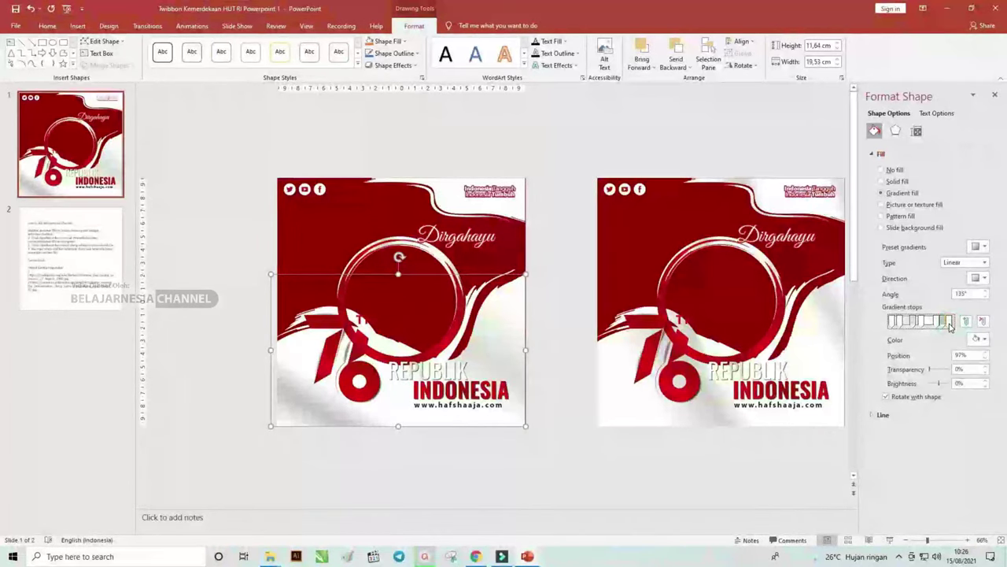
pyautogui.moveTo(941, 326); pyautogui.dragTo(905, 324)
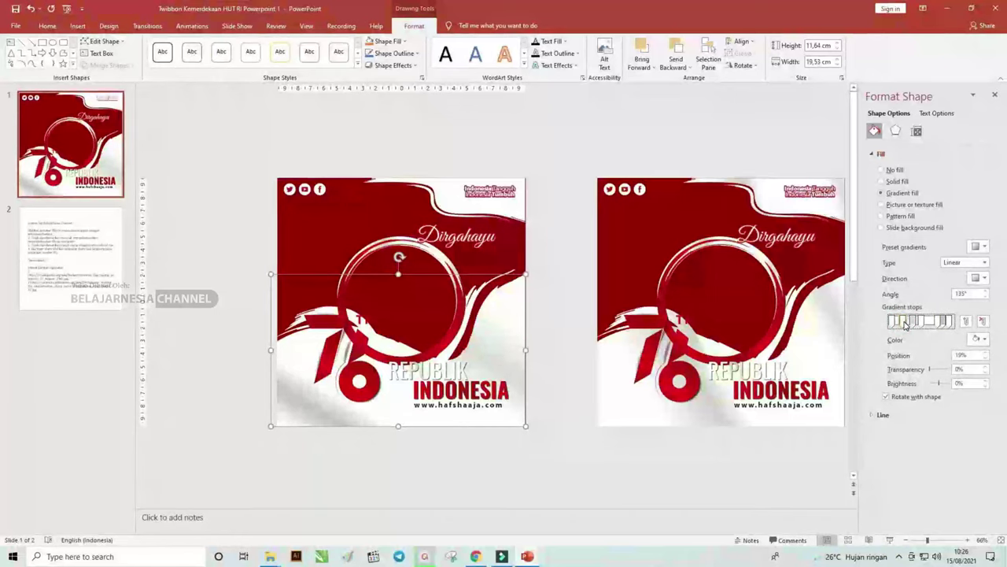
# Step: Nudge the white gradient overlay left to line up with the left twibbon frame
pyautogui.click(514, 486)
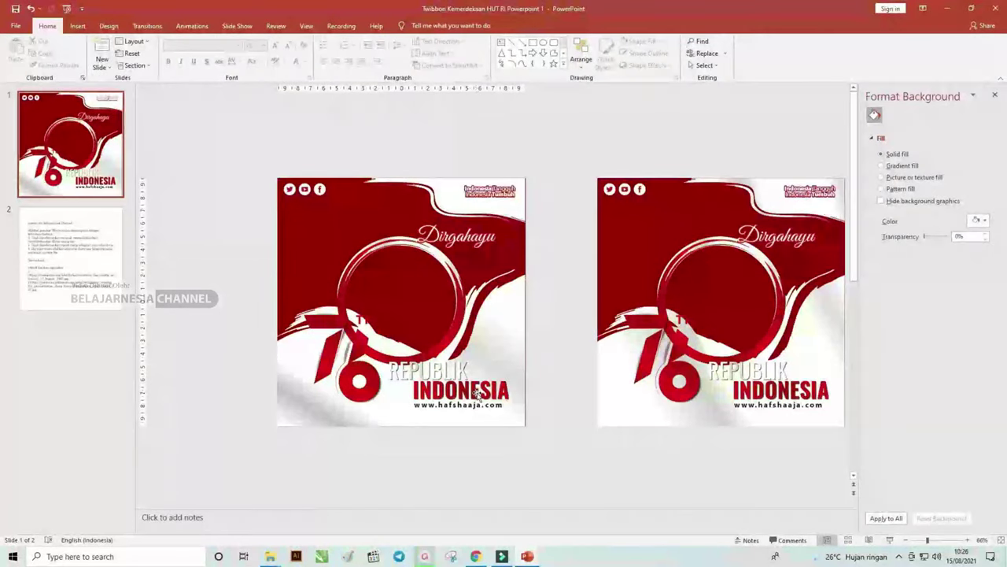
pyautogui.click(507, 332)
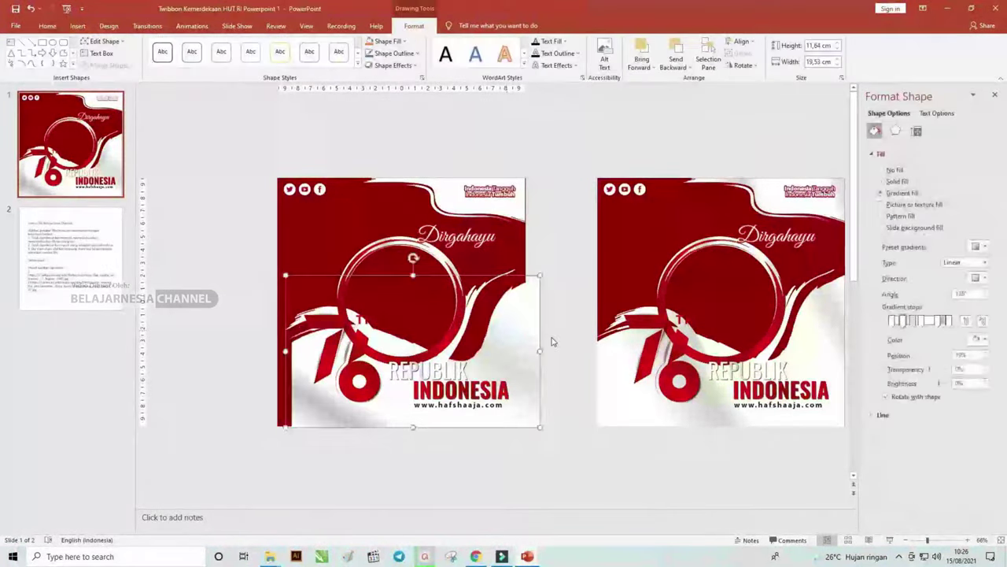
pyautogui.press('Left')
pyautogui.press('Left')
pyautogui.press('Left')
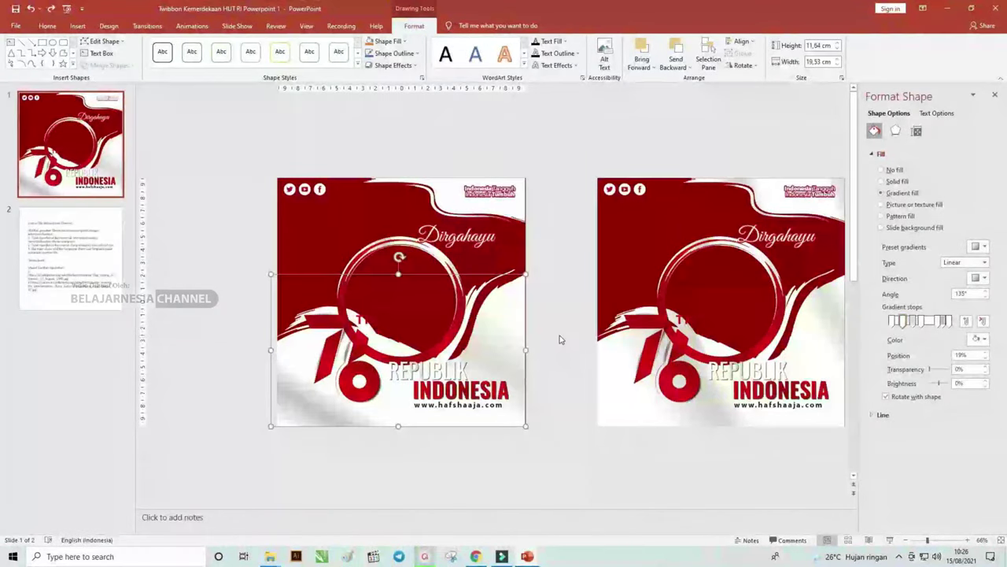
pyautogui.click(539, 270)
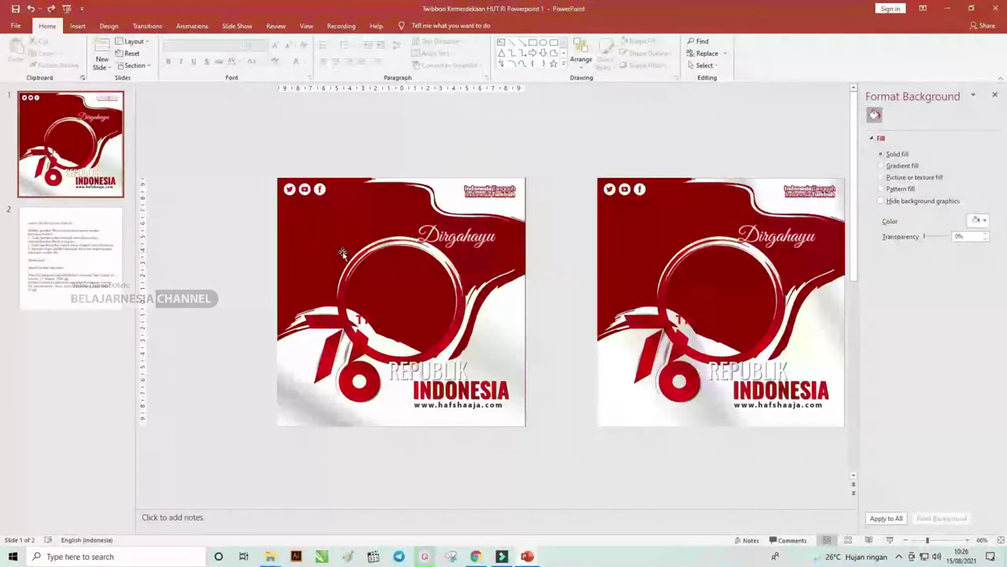
pyautogui.click(323, 235)
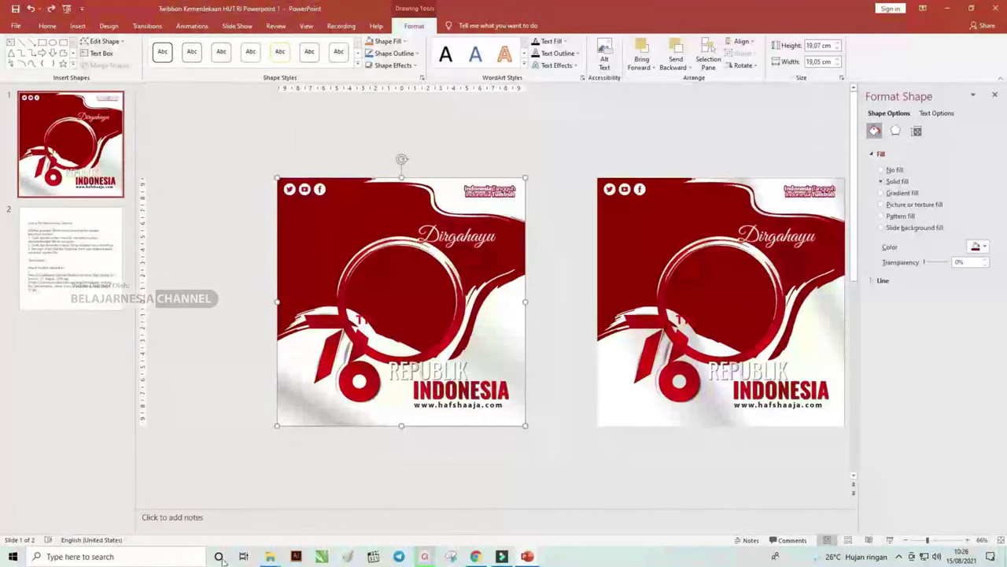
# Step: Select the black-and-white proclamation photo in Pictures and drag it onto the PowerPoint taskbar button
pyautogui.moveTo(271, 557)
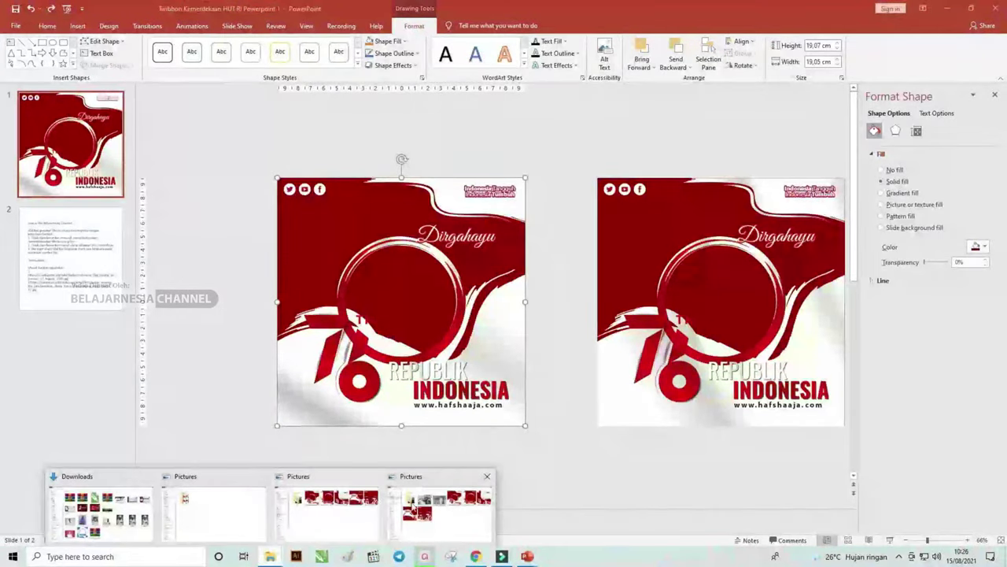
pyautogui.click(454, 504)
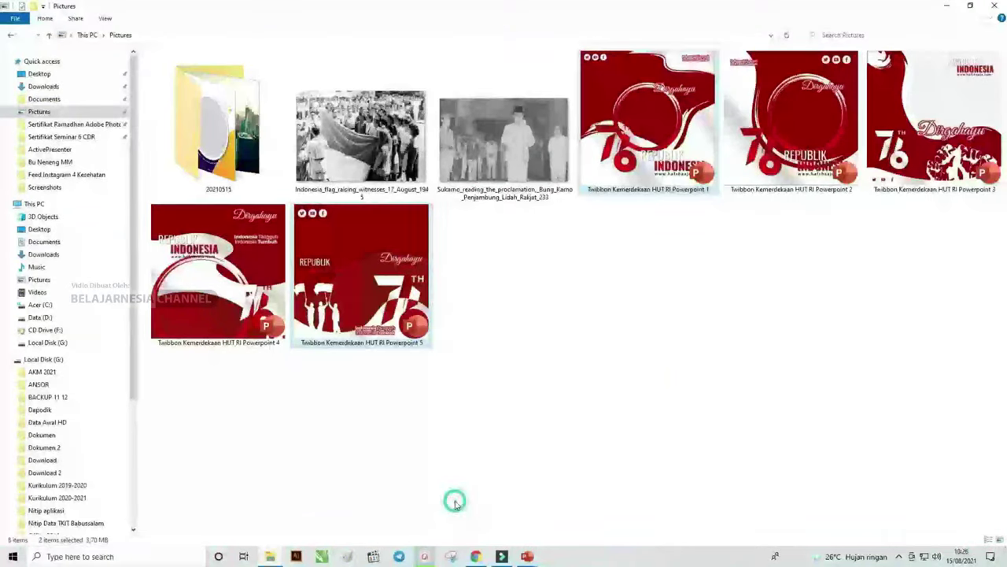
pyautogui.click(540, 224)
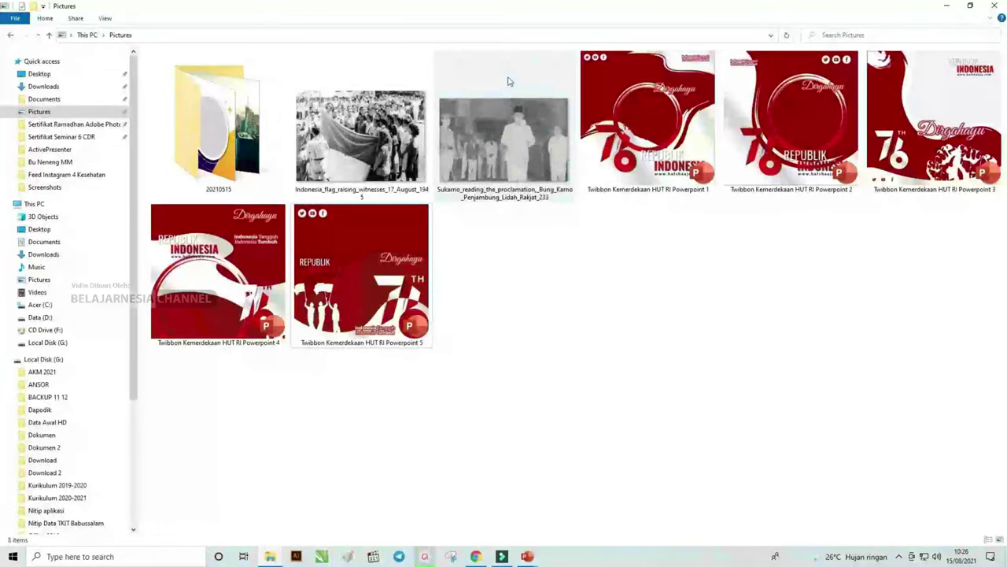
pyautogui.moveTo(507, 80)
pyautogui.moveTo(530, 224); pyautogui.dragTo(394, 157)
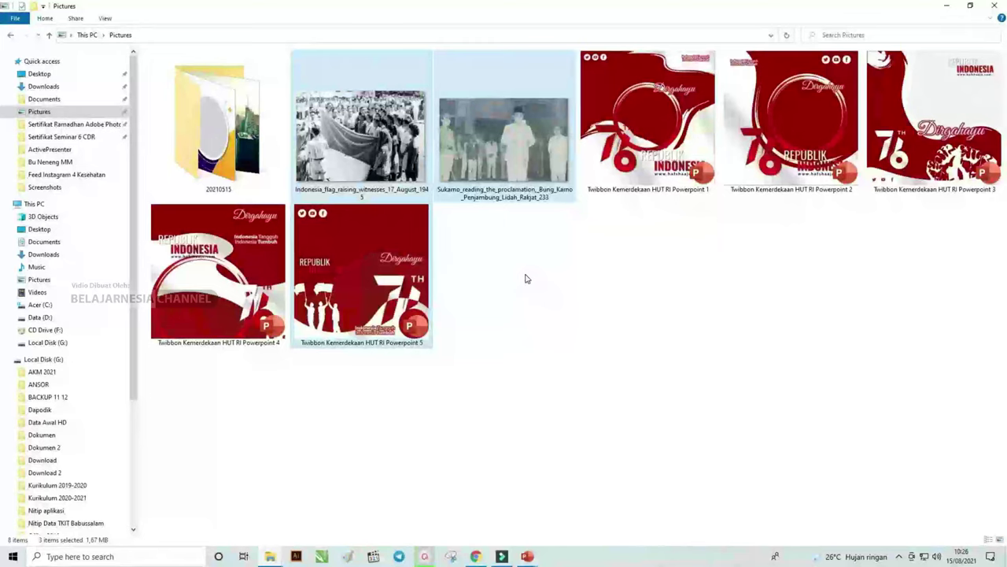
pyautogui.click(526, 280)
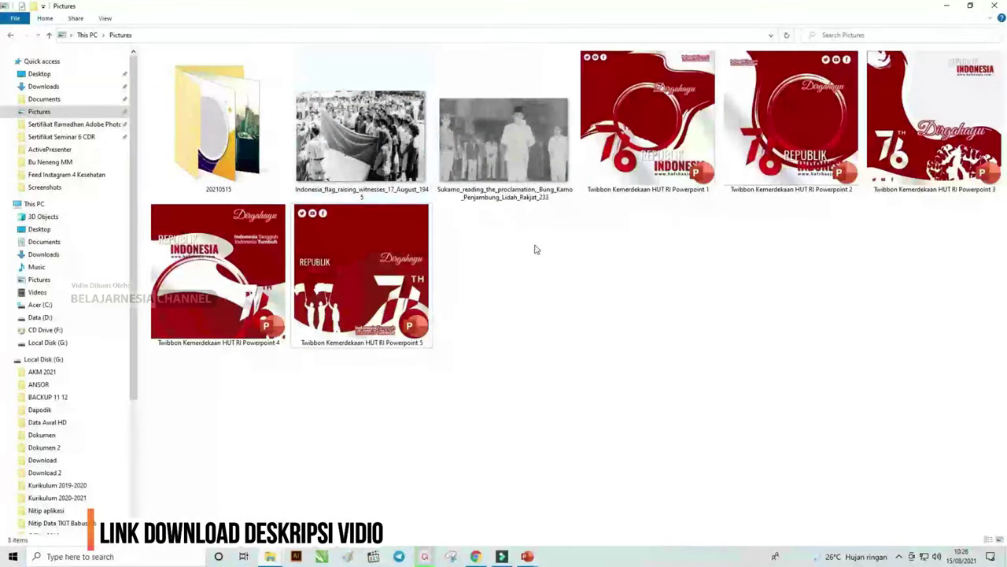
pyautogui.click(493, 166)
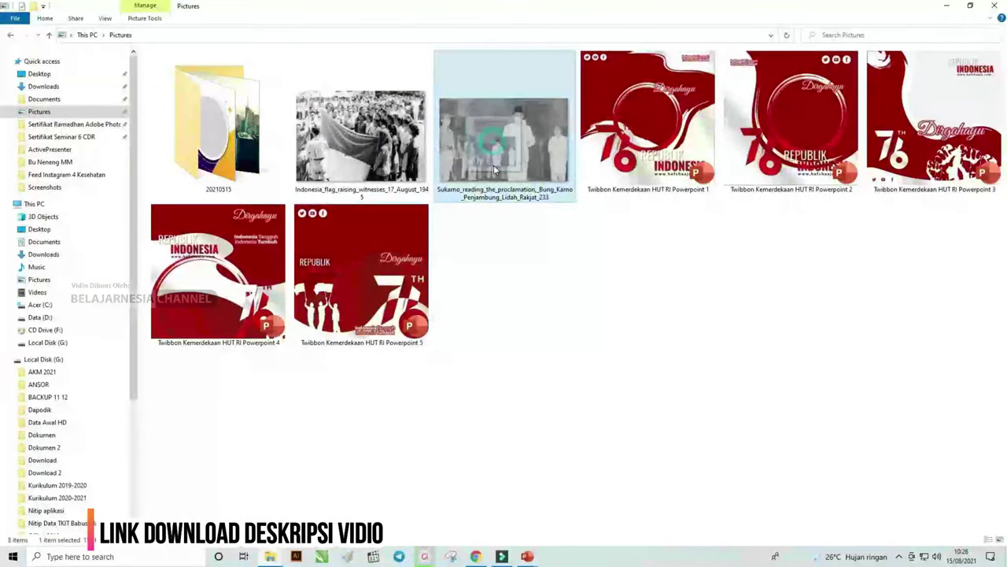
pyautogui.moveTo(493, 164); pyautogui.dragTo(532, 557)
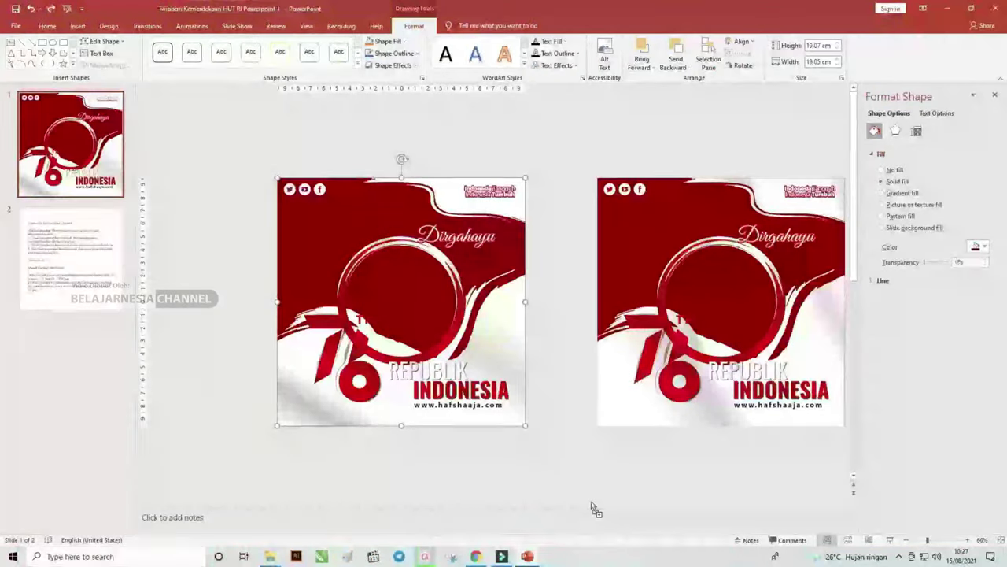
# Step: Drop the proclamation photo onto the left slide and enlarge it to cover the slide
pyautogui.moveTo(532, 558)
pyautogui.mouseDown()
pyautogui.moveTo(395, 122)
pyautogui.moveTo(366, 155)
pyautogui.mouseUp()
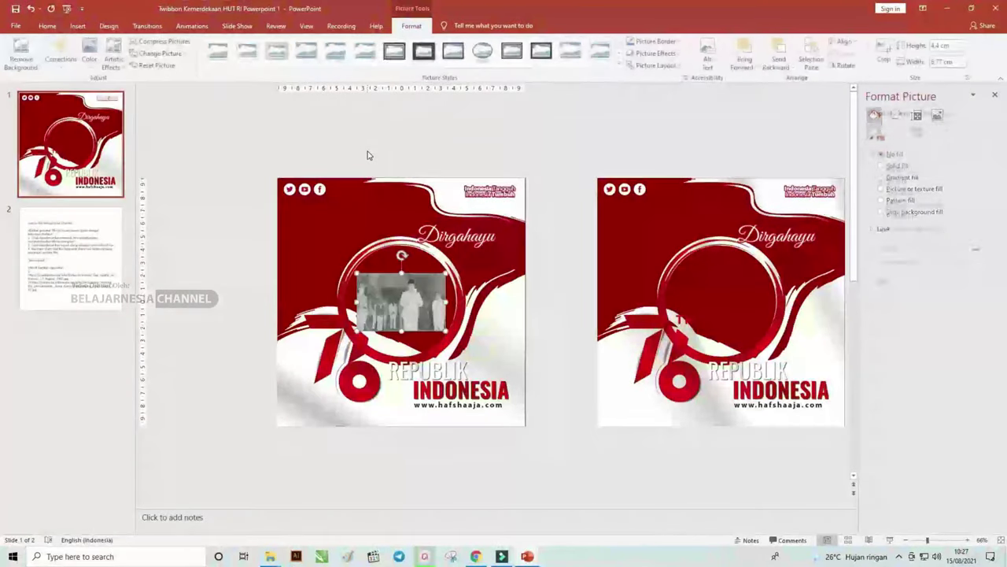
pyautogui.moveTo(425, 307); pyautogui.dragTo(330, 187)
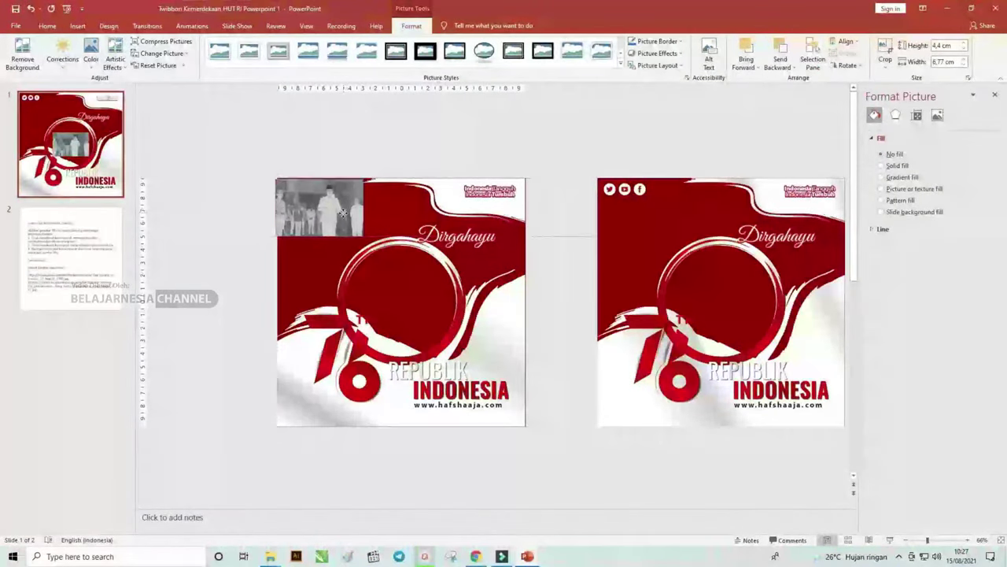
pyautogui.moveTo(366, 234)
pyautogui.mouseDown()
pyautogui.moveTo(447, 339)
pyautogui.moveTo(583, 386)
pyautogui.mouseUp()
pyautogui.moveTo(557, 323)
pyautogui.mouseDown()
pyautogui.moveTo(482, 315)
pyautogui.moveTo(493, 322)
pyautogui.mouseUp()
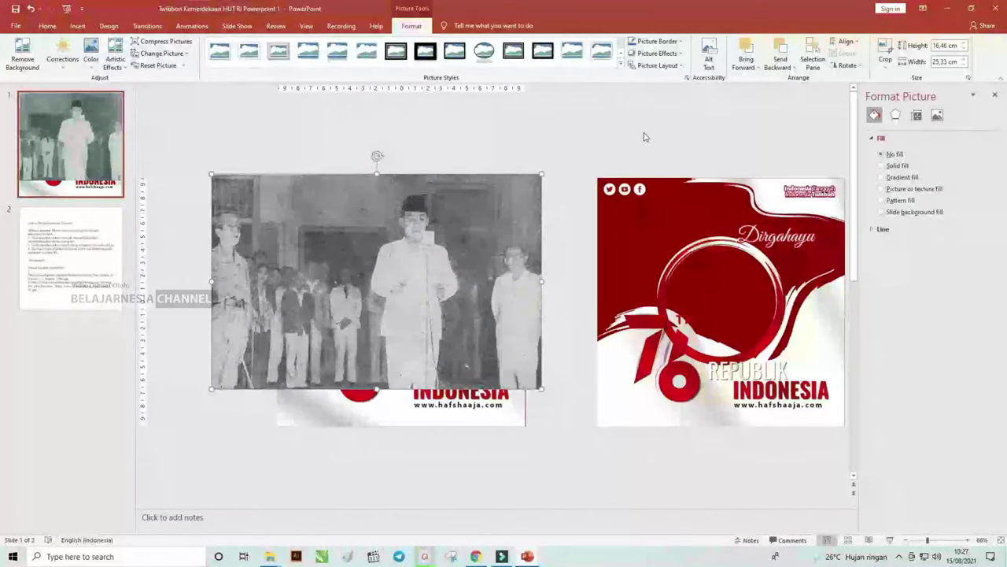
# Step: Crop strips off the photo's left and right sides, leaving it 19.07 × 16.46 cm
pyautogui.click(885, 49)
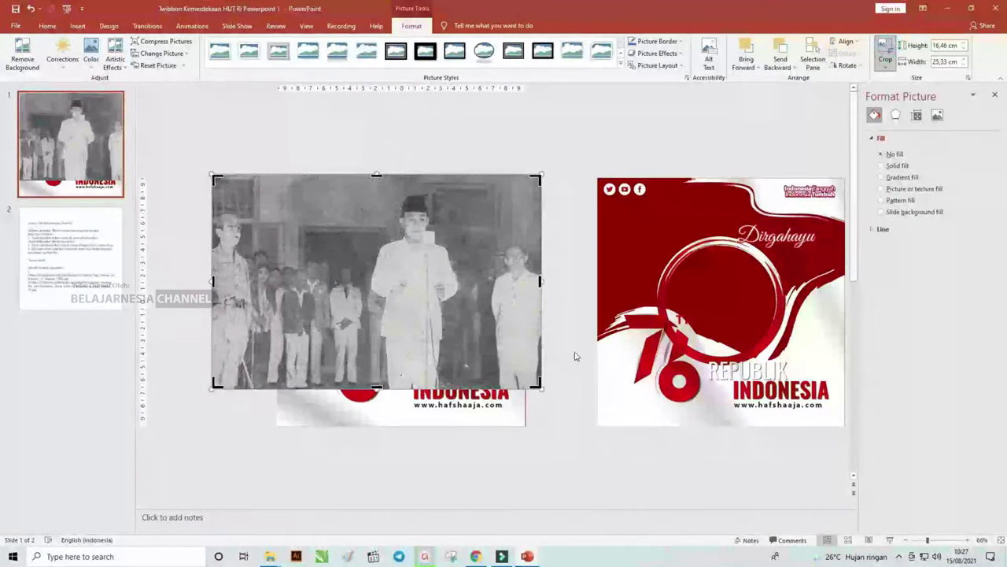
pyautogui.moveTo(541, 281); pyautogui.dragTo(523, 281)
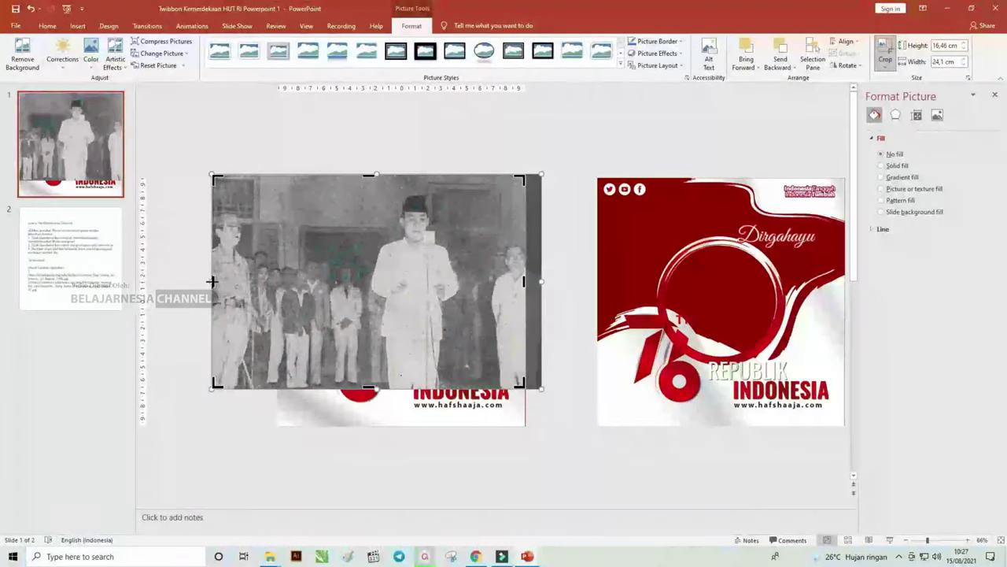
pyautogui.moveTo(210, 283); pyautogui.dragTo(277, 285)
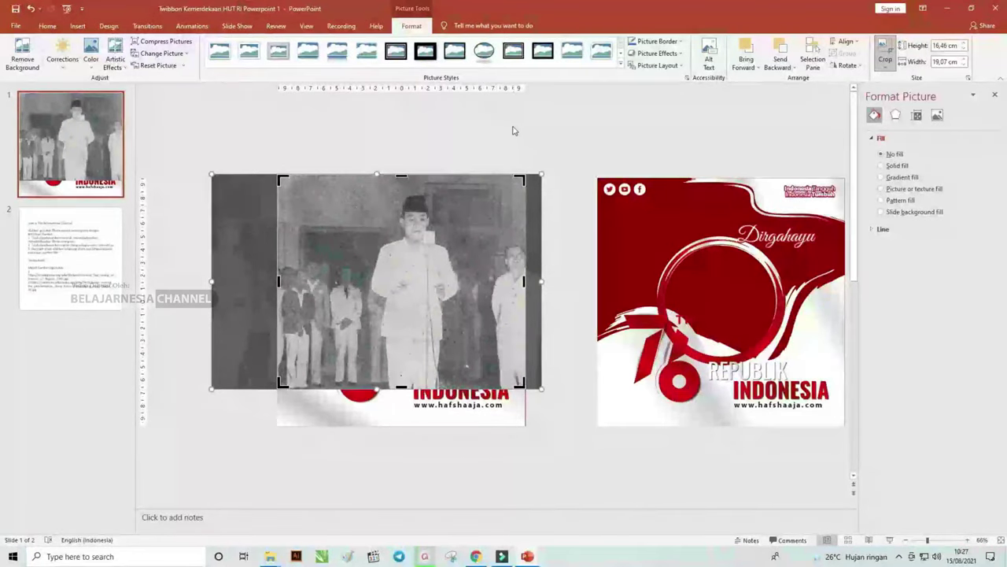
# Step: Finish cropping the old photo and send it to the back, behind the red frame
pyautogui.click(592, 136)
pyautogui.click(387, 275)
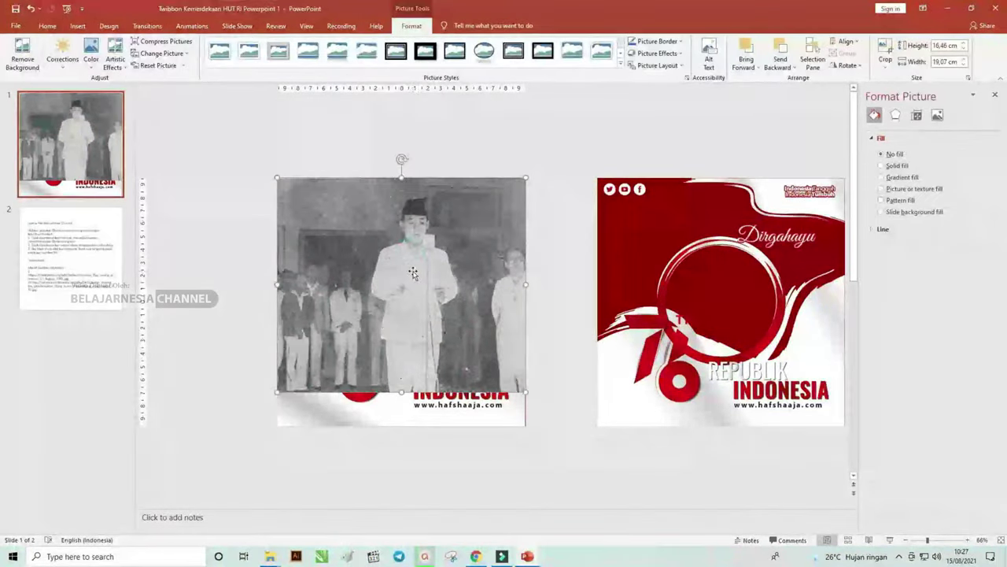
pyautogui.rightClick(477, 247)
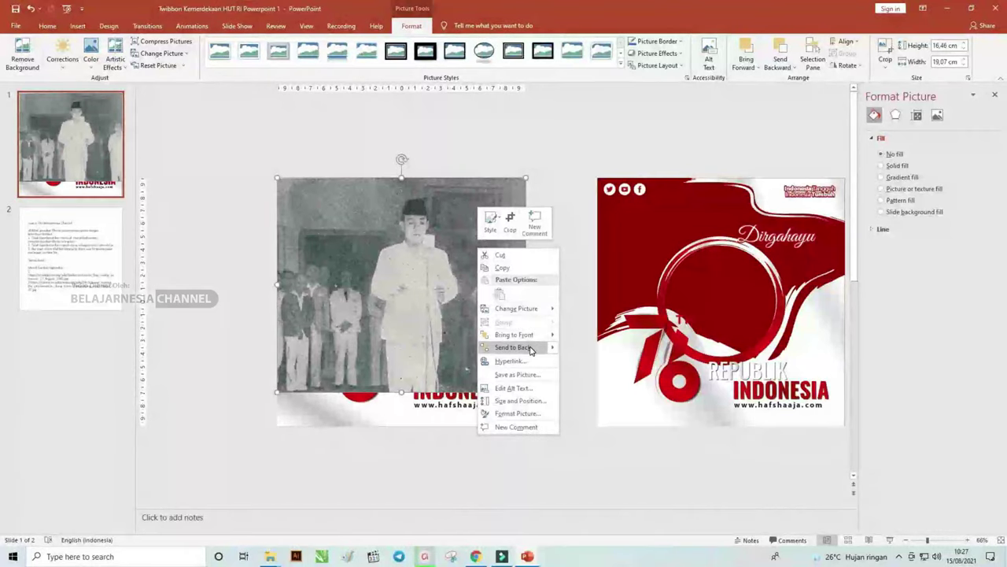
pyautogui.click(513, 347)
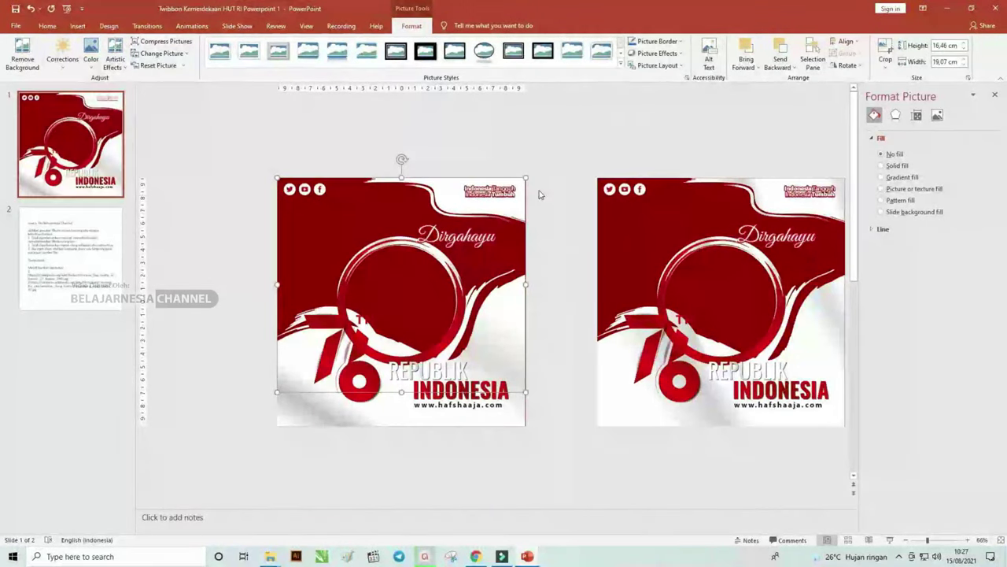
# Step: Raise the red frame's fill transparency to about 24%
pyautogui.click(361, 134)
pyautogui.click(315, 236)
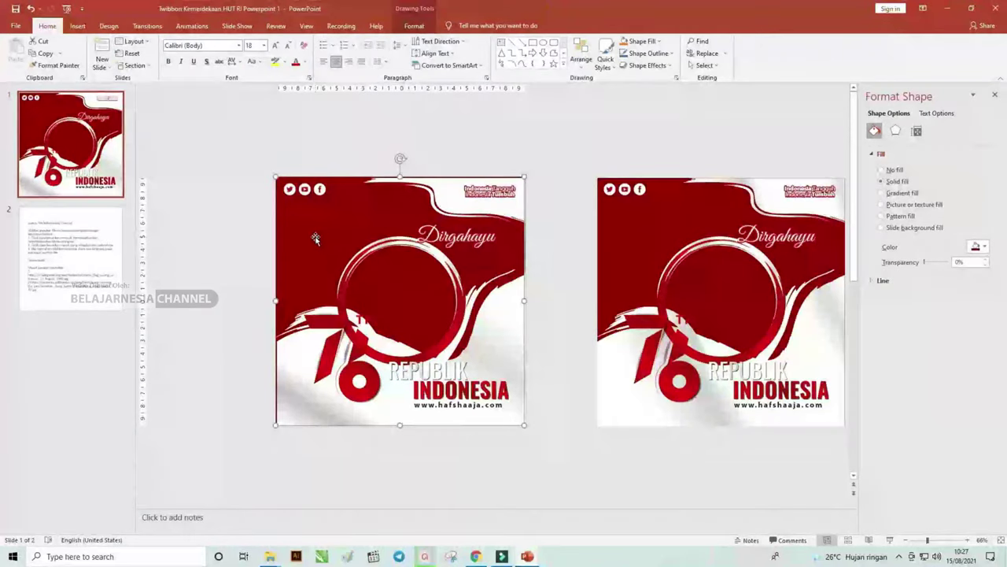
pyautogui.moveTo(315, 239); pyautogui.dragTo(316, 239)
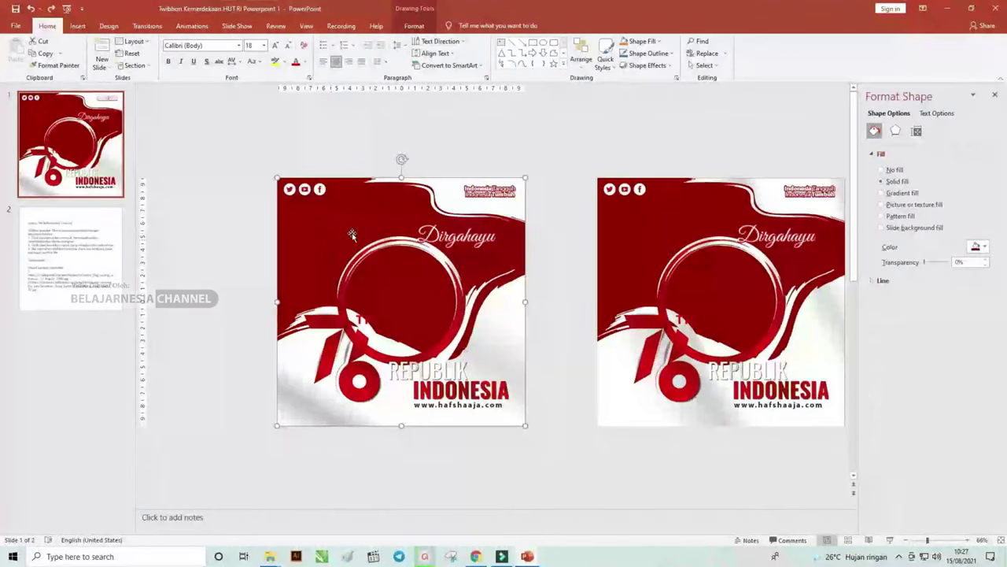
pyautogui.click(929, 265)
pyautogui.moveTo(929, 265); pyautogui.dragTo(929, 268)
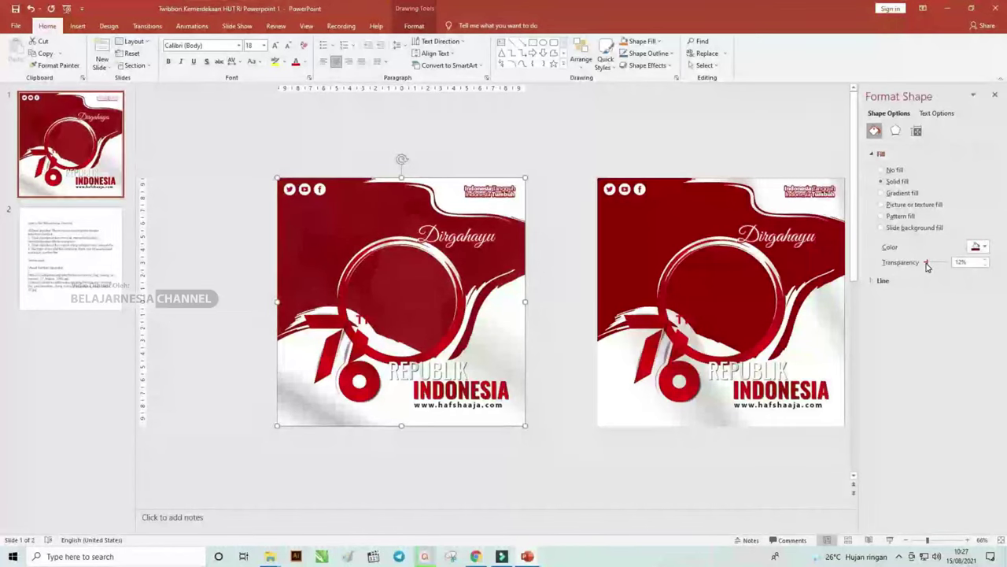
pyautogui.moveTo(927, 266); pyautogui.dragTo(929, 263)
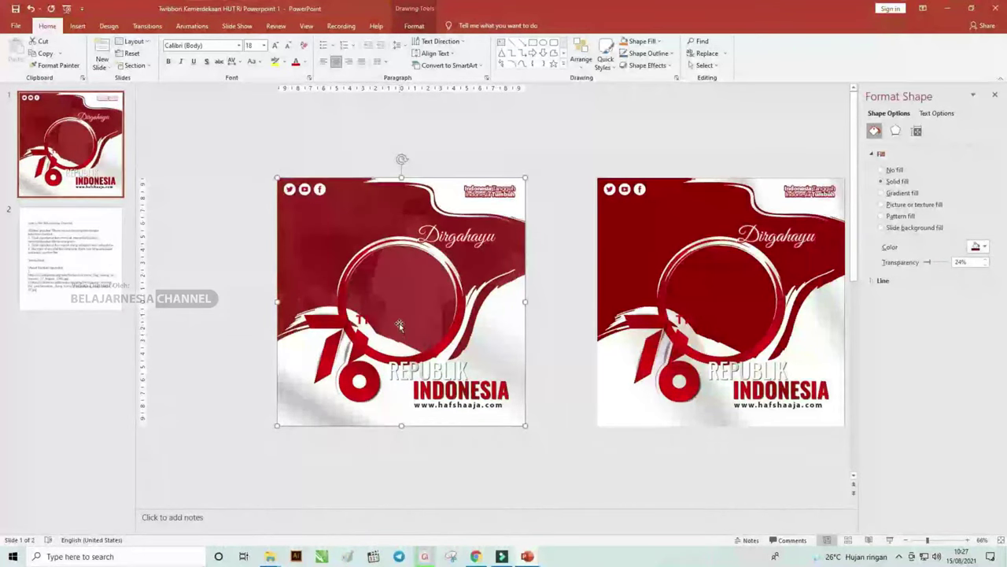
pyautogui.click(442, 251)
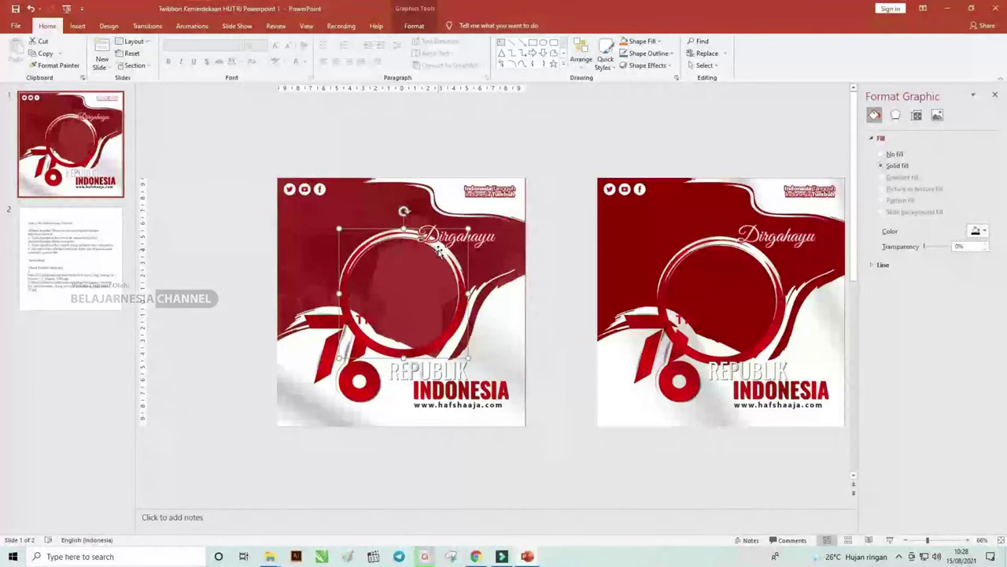
# Step: Draw an oval and size and position it as a circle over the red ring
pyautogui.scroll(4, 439, 249)
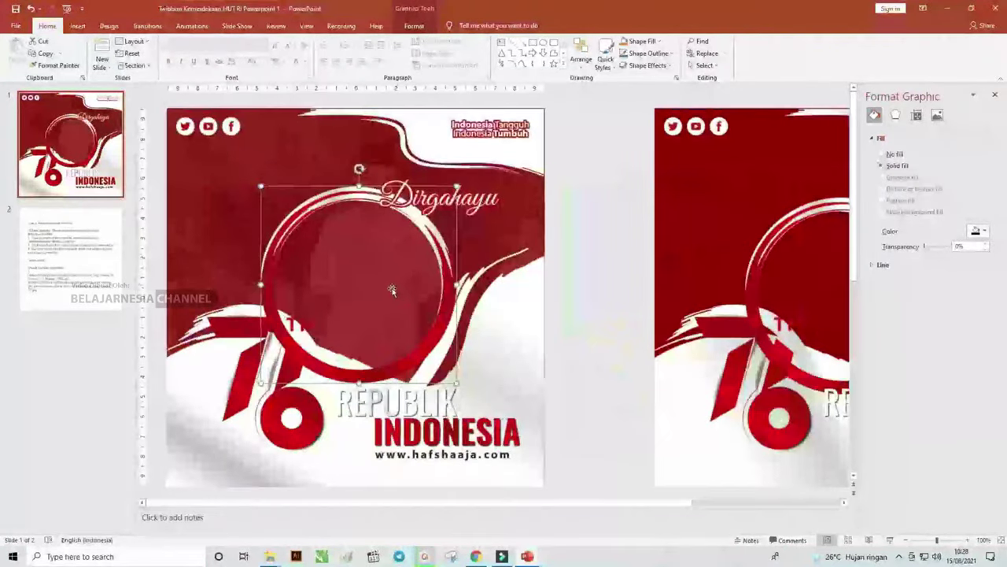
pyautogui.click(77, 26)
pyautogui.click(171, 59)
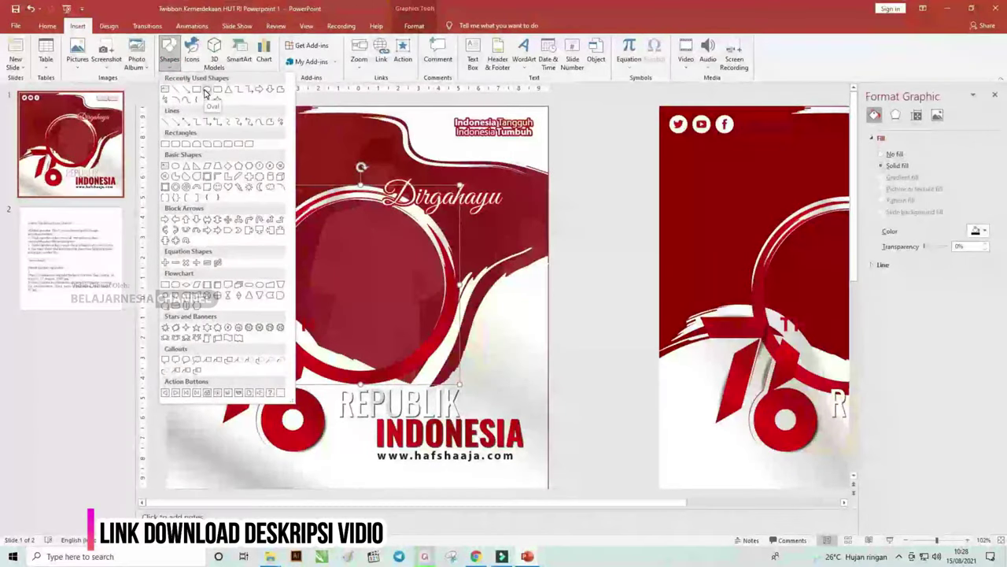
pyautogui.click(204, 92)
pyautogui.moveTo(359, 274)
pyautogui.mouseDown()
pyautogui.moveTo(406, 344)
pyautogui.moveTo(447, 373)
pyautogui.mouseUp()
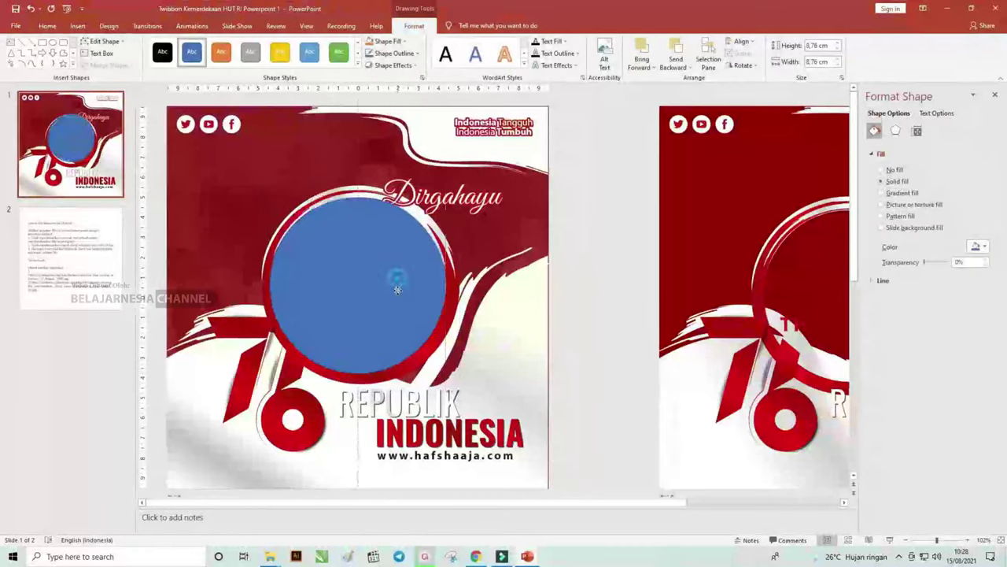
pyautogui.moveTo(446, 196); pyautogui.dragTo(448, 192)
pyautogui.moveTo(414, 315); pyautogui.dragTo(416, 317)
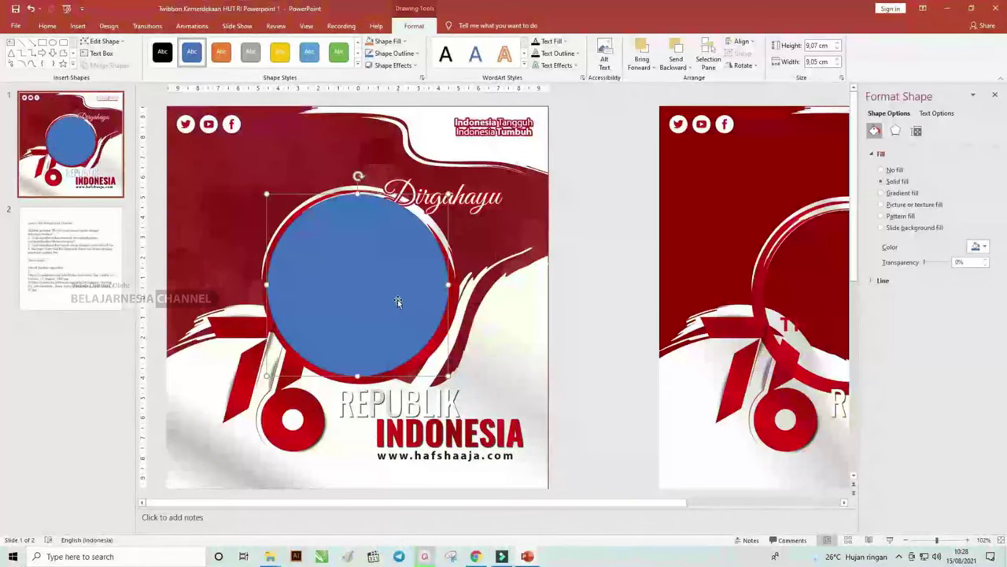
# Step: Choose Picture as the circle's shape fill to bring up Insert Pictures
pyautogui.rightClick(396, 292)
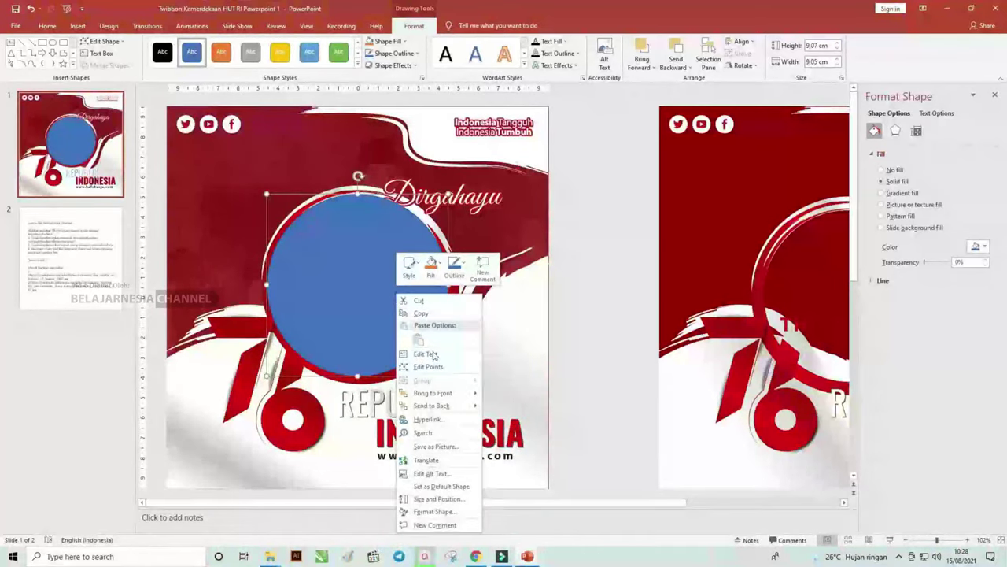
pyautogui.click(446, 267)
pyautogui.click(431, 266)
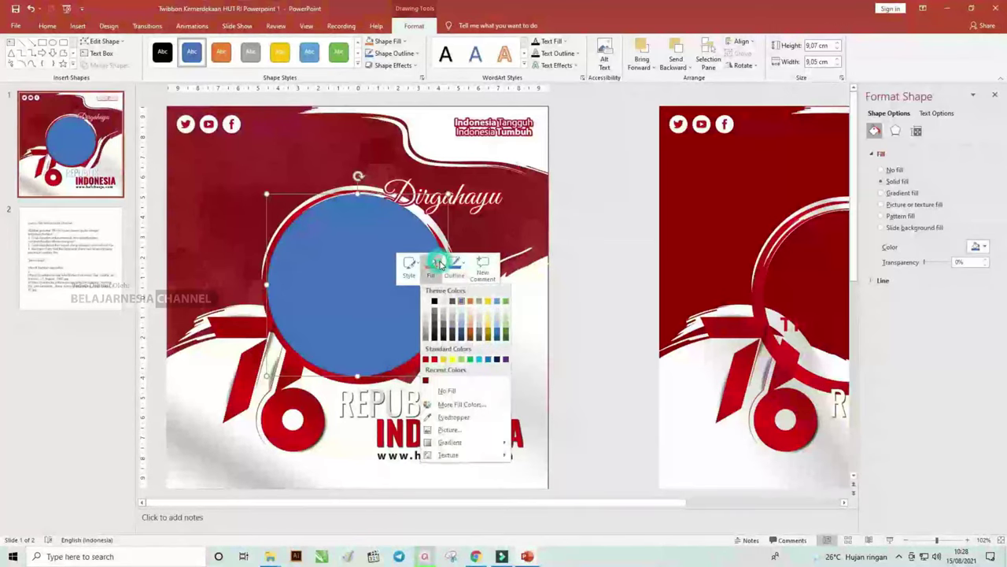
pyautogui.click(439, 93)
pyautogui.click(402, 42)
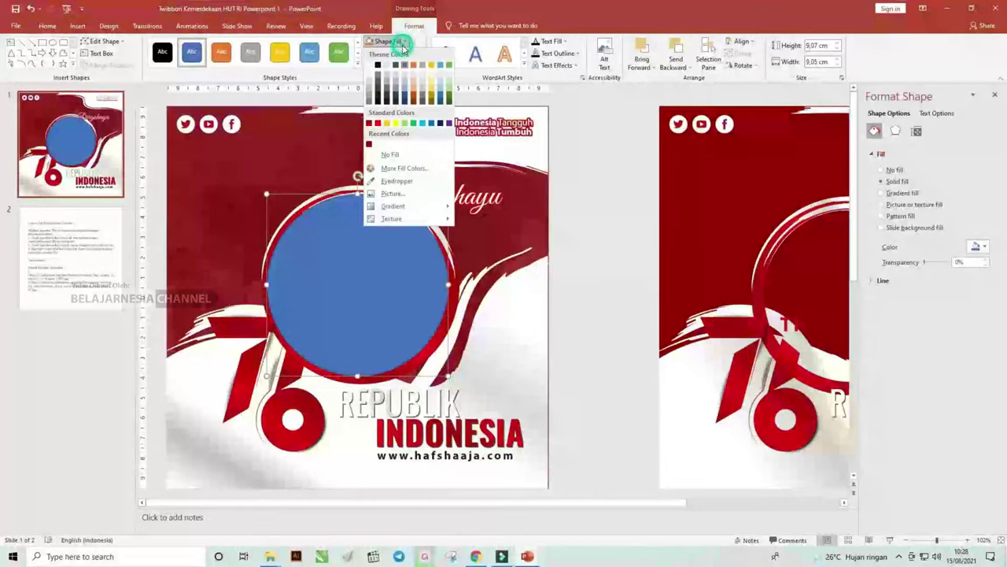
pyautogui.click(415, 192)
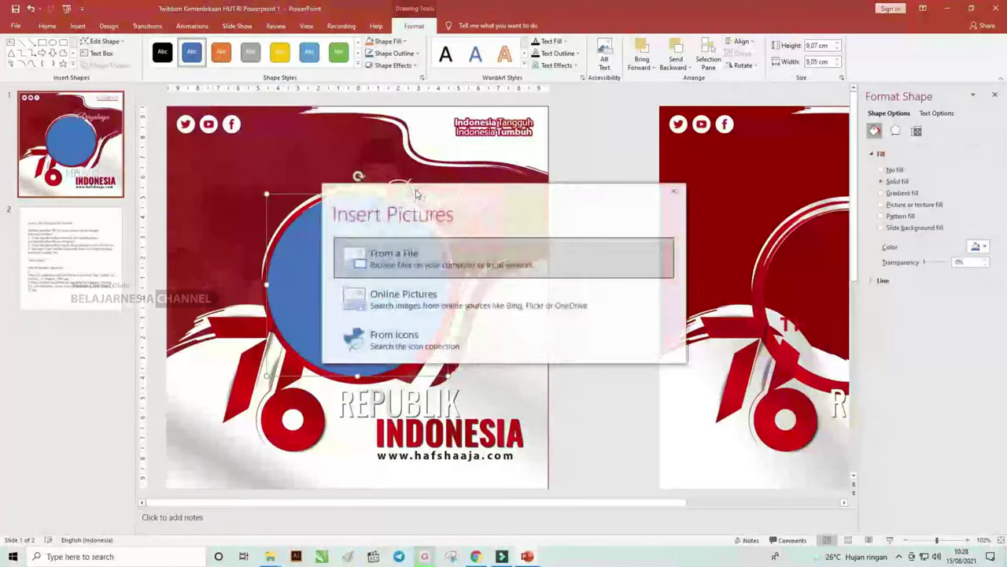
# Step: Insert the Model Uji smp image from the Pictures folder as the circle's picture fill
pyautogui.click(415, 265)
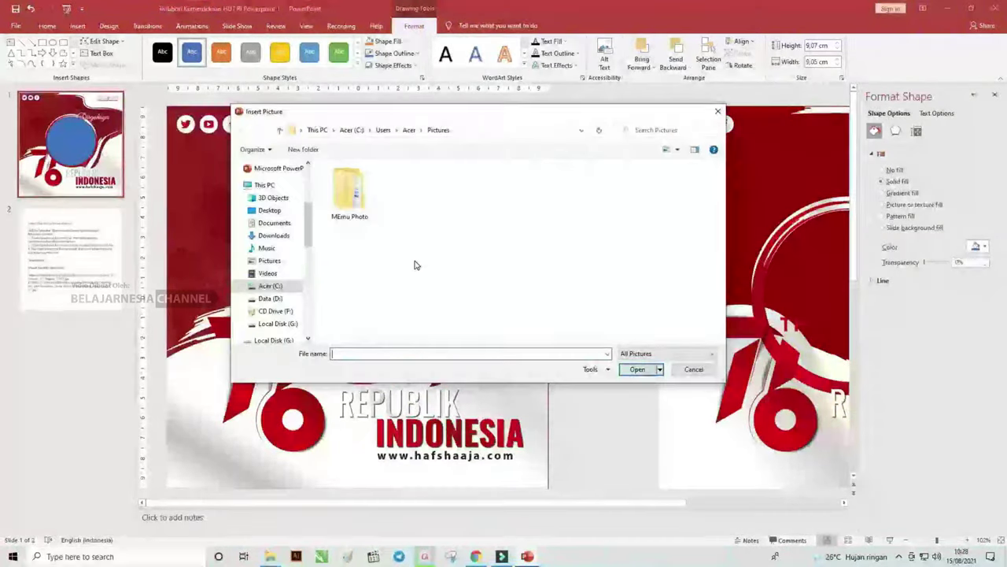
pyautogui.click(281, 263)
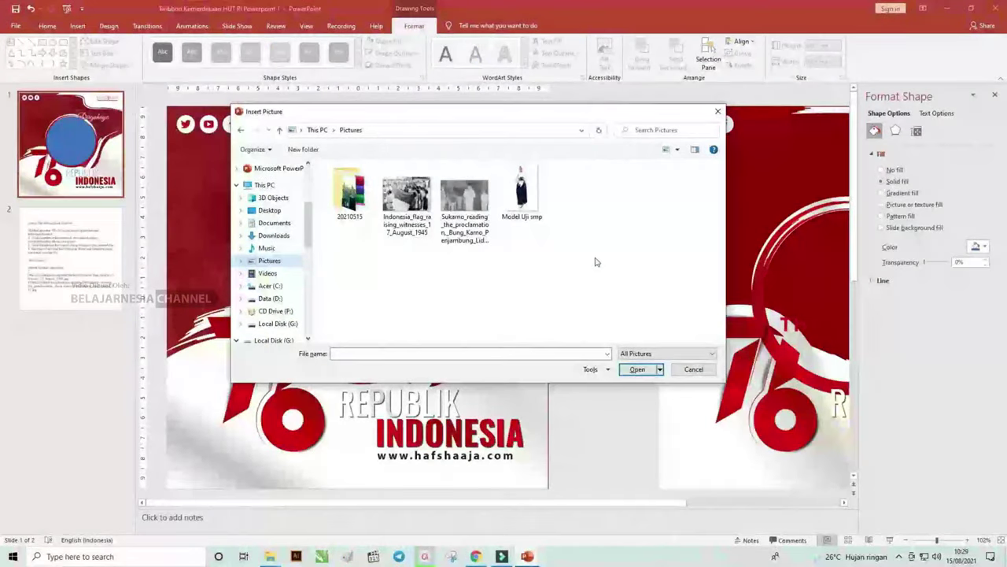
pyautogui.click(529, 216)
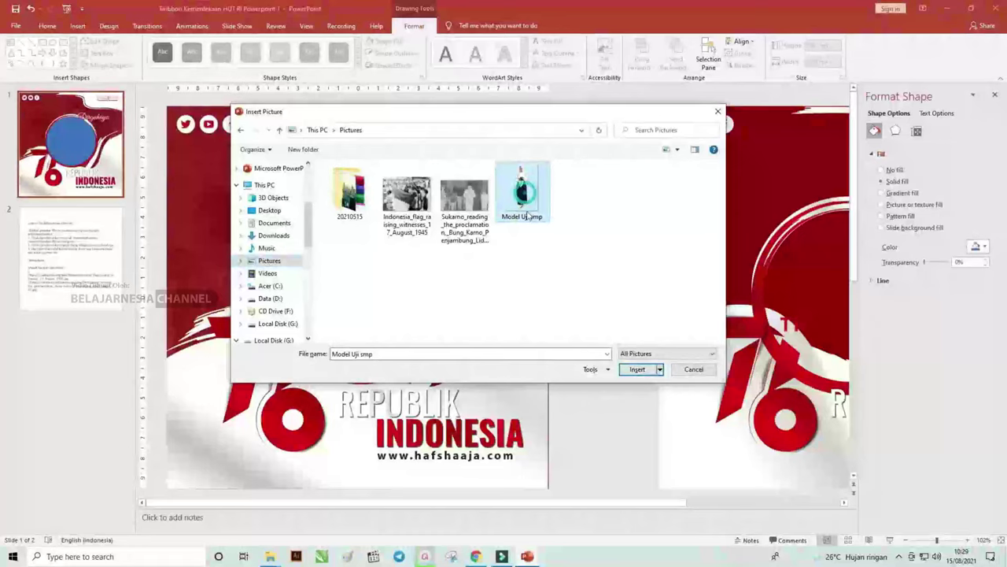
pyautogui.click(638, 369)
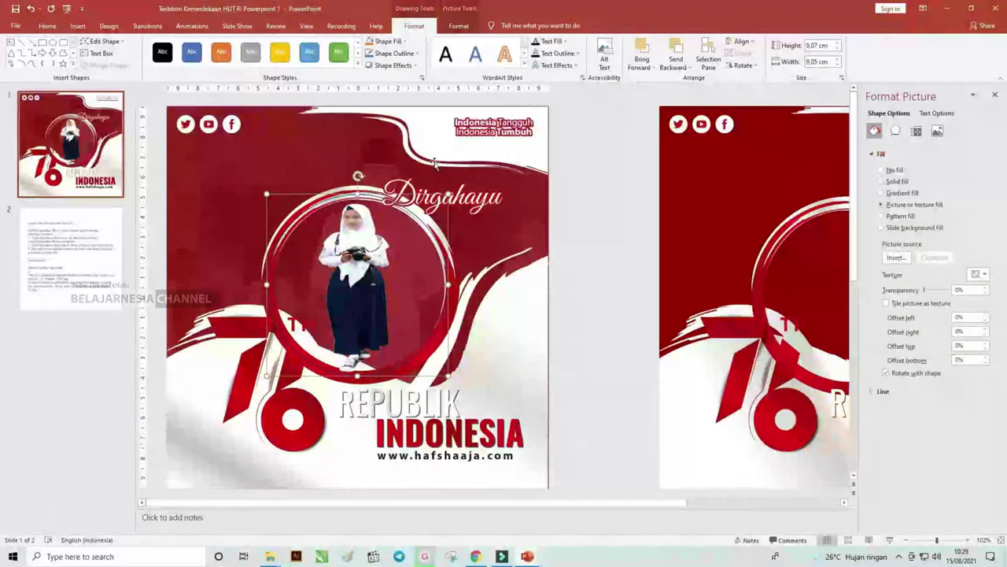
# Step: Crop the student photo inside the circle, enlarging and shifting it until her face is centred
pyautogui.click(461, 30)
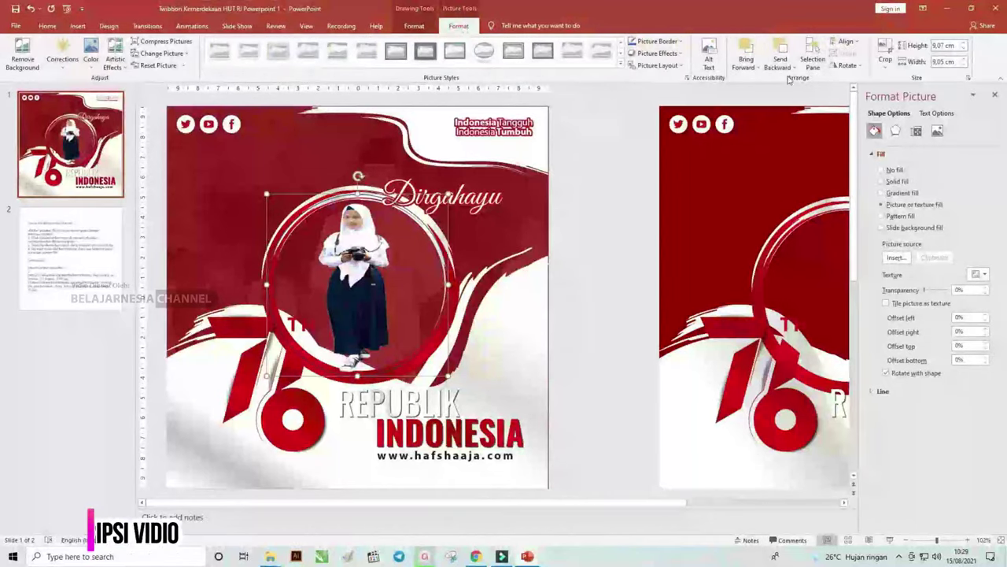
pyautogui.click(884, 55)
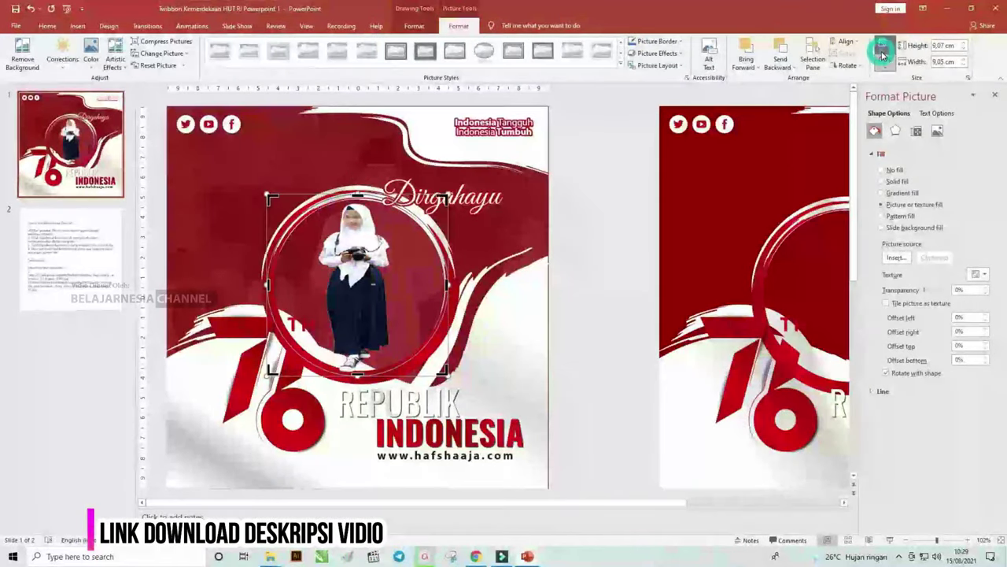
pyautogui.moveTo(358, 191); pyautogui.dragTo(358, 113)
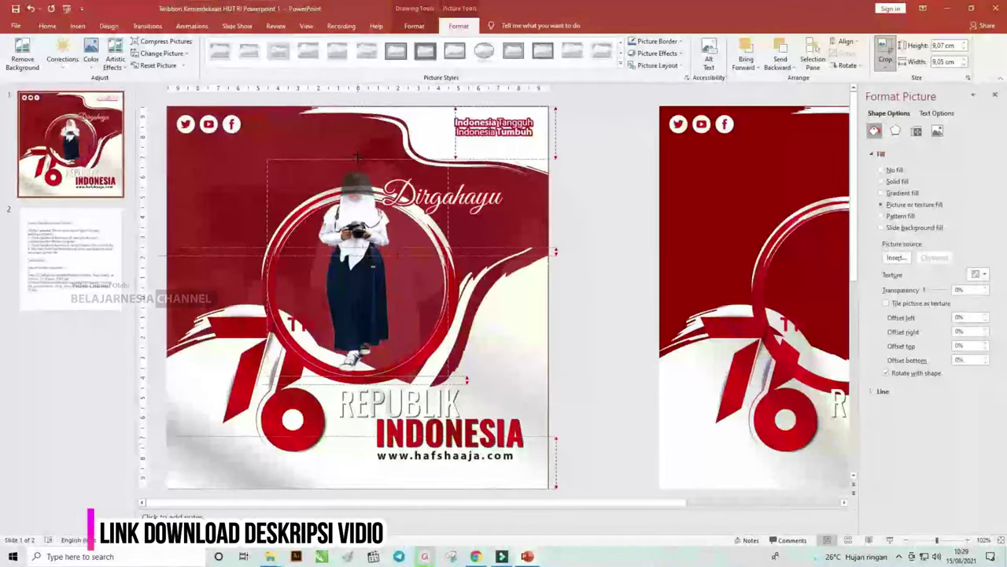
pyautogui.moveTo(358, 260); pyautogui.dragTo(363, 360)
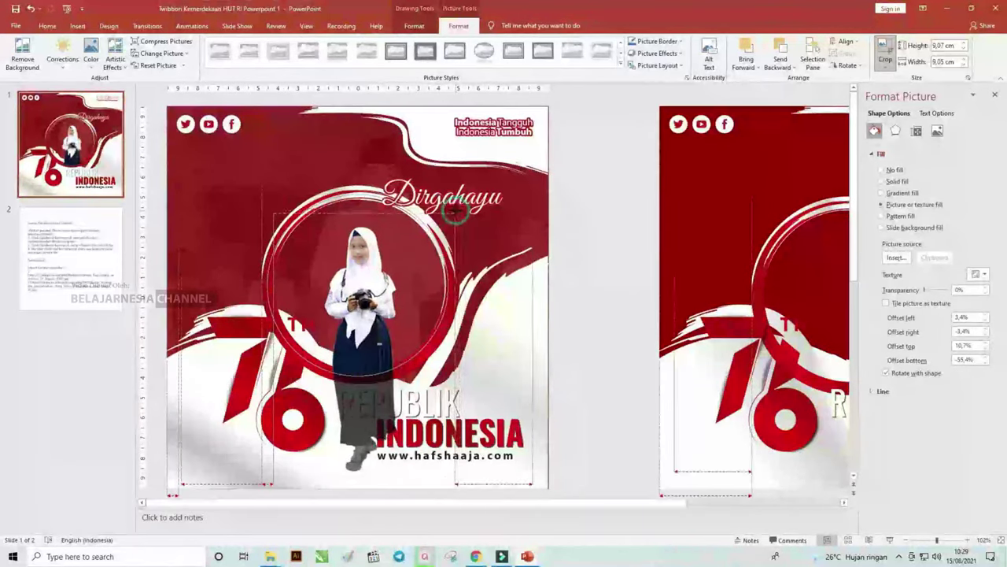
pyautogui.moveTo(456, 213); pyautogui.dragTo(558, 99)
pyautogui.moveTo(399, 277); pyautogui.dragTo(433, 343)
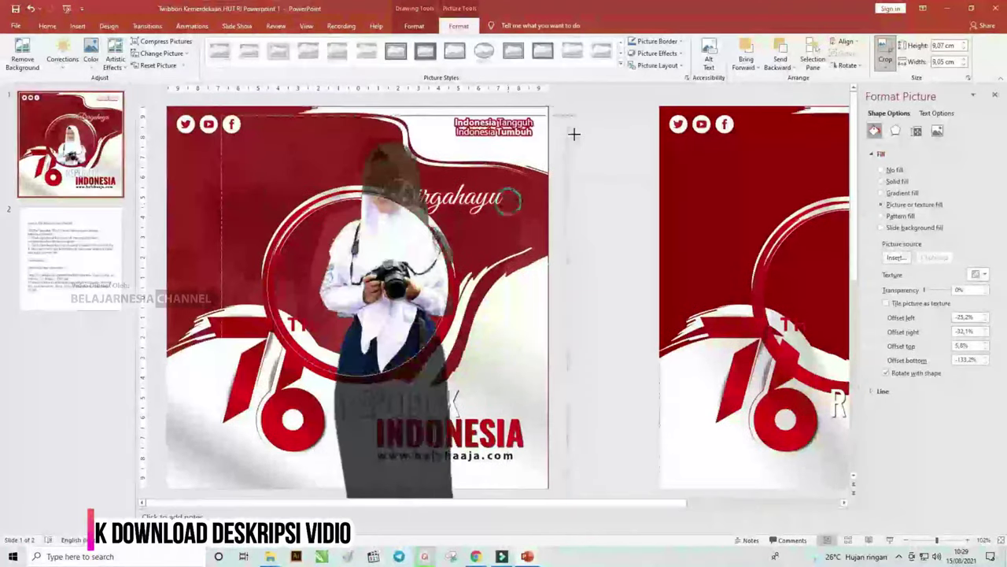
pyautogui.moveTo(510, 206); pyautogui.dragTo(574, 134)
pyautogui.moveTo(333, 316)
pyautogui.mouseDown()
pyautogui.moveTo(334, 346)
pyautogui.moveTo(337, 334)
pyautogui.mouseUp()
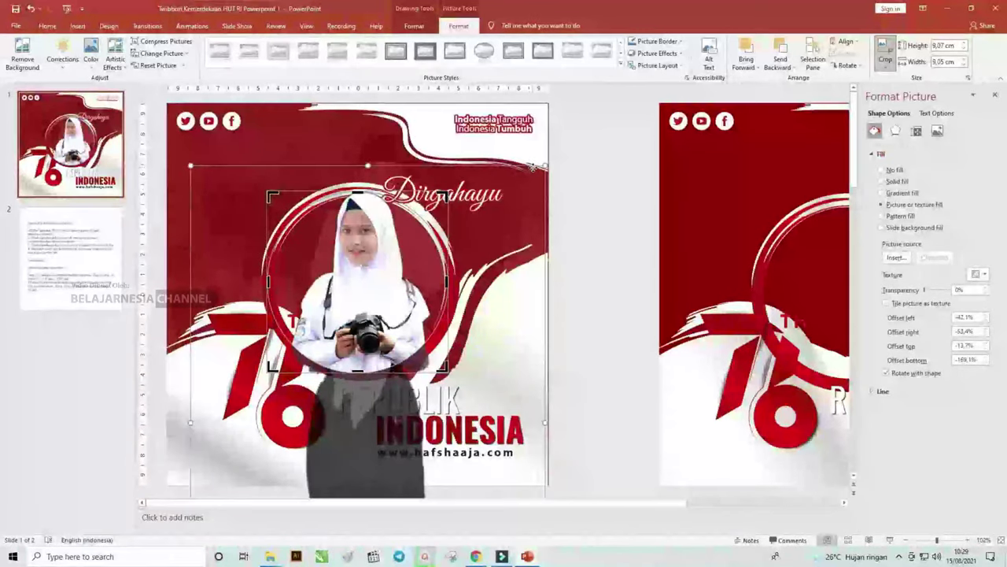
pyautogui.moveTo(544, 165); pyautogui.dragTo(539, 187)
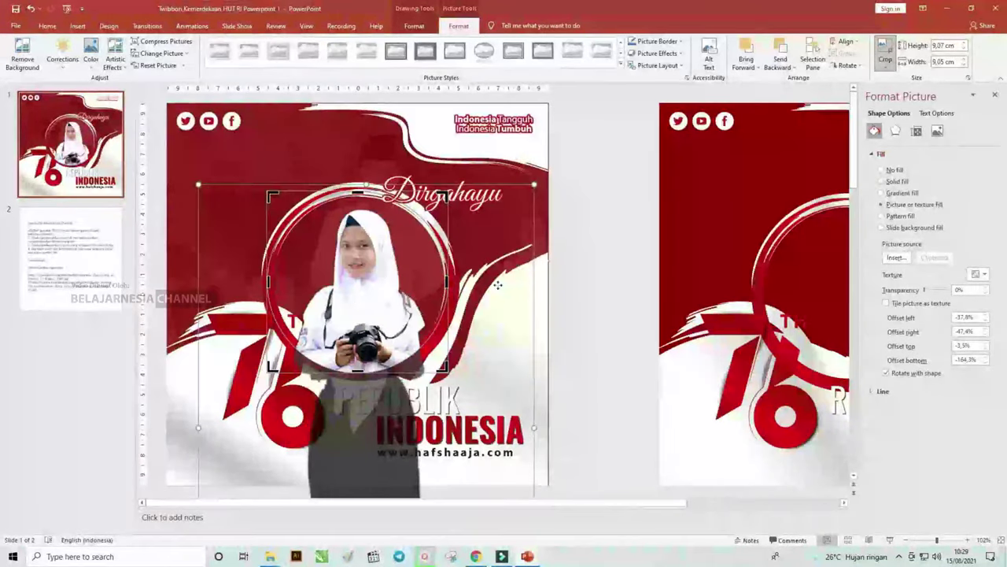
# Step: Finish the crop and set the photo circle's Shape Outline to No Outline
pyautogui.click(583, 229)
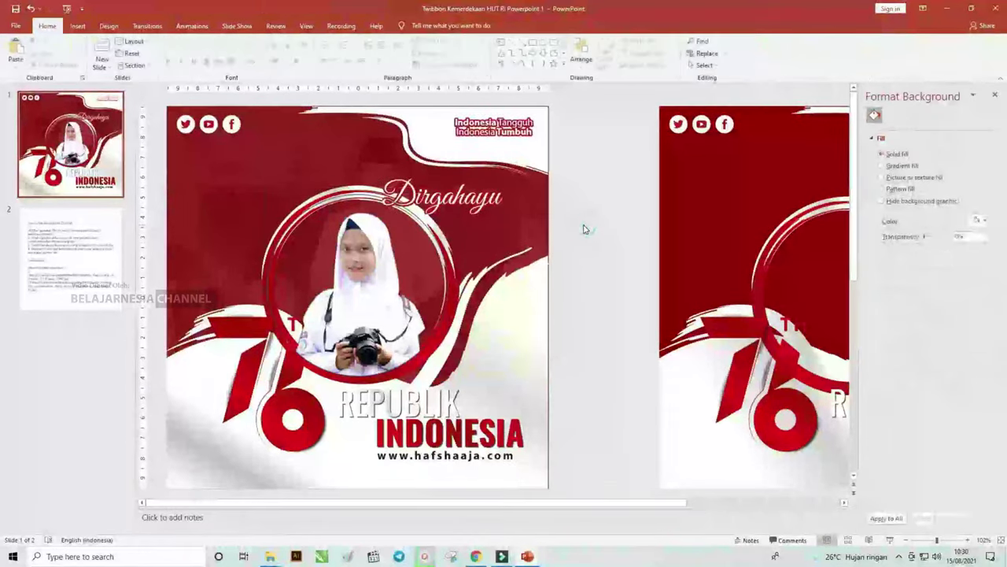
pyautogui.click(433, 237)
pyautogui.click(425, 228)
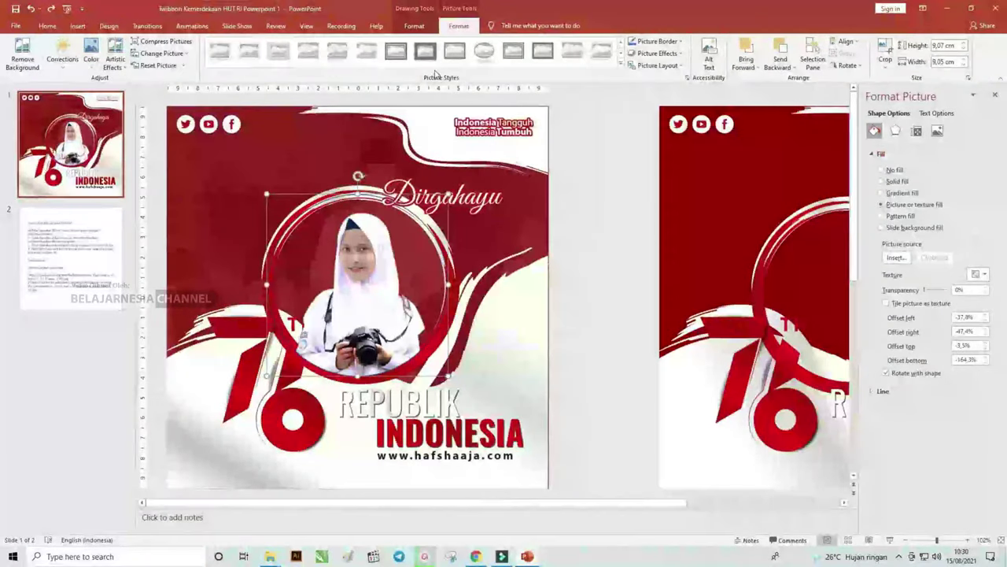
pyautogui.click(414, 26)
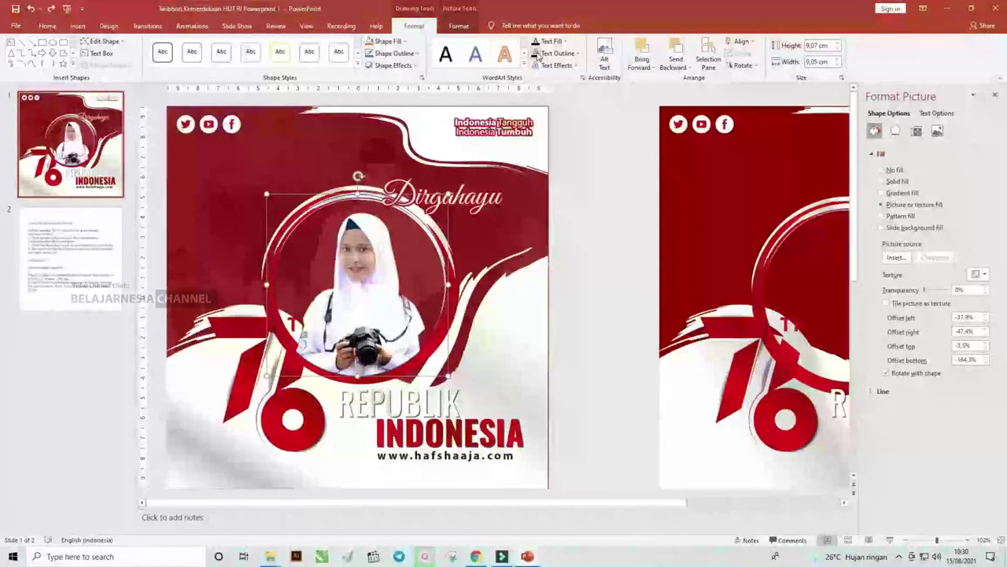
pyautogui.click(405, 53)
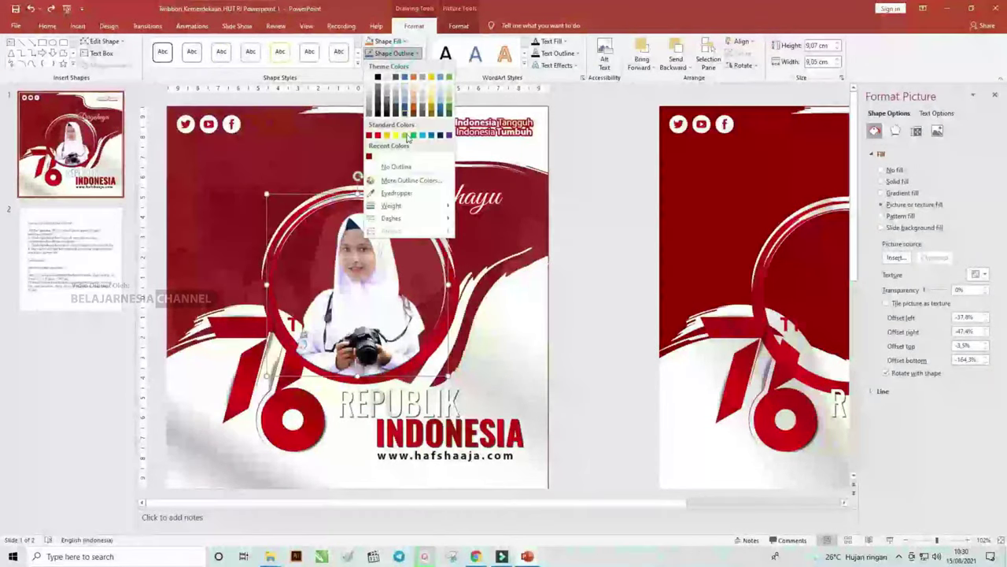
pyautogui.click(412, 166)
pyautogui.click(621, 207)
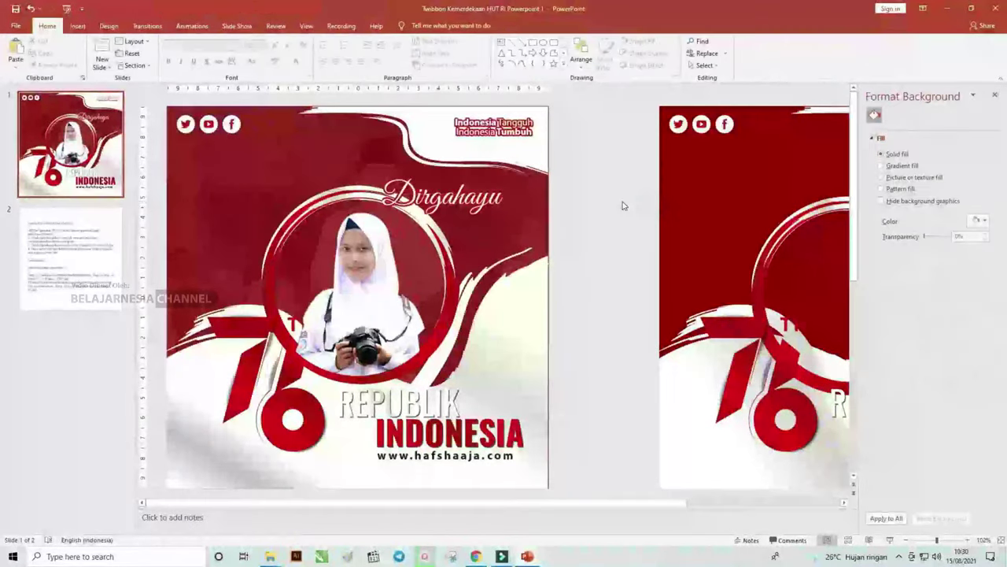
pyautogui.click(439, 236)
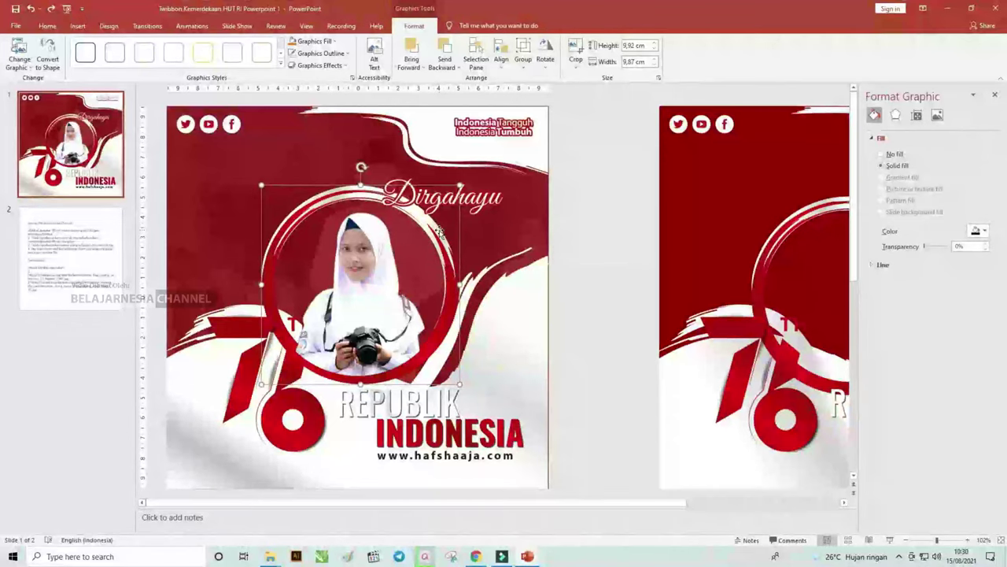
pyautogui.rightClick(439, 233)
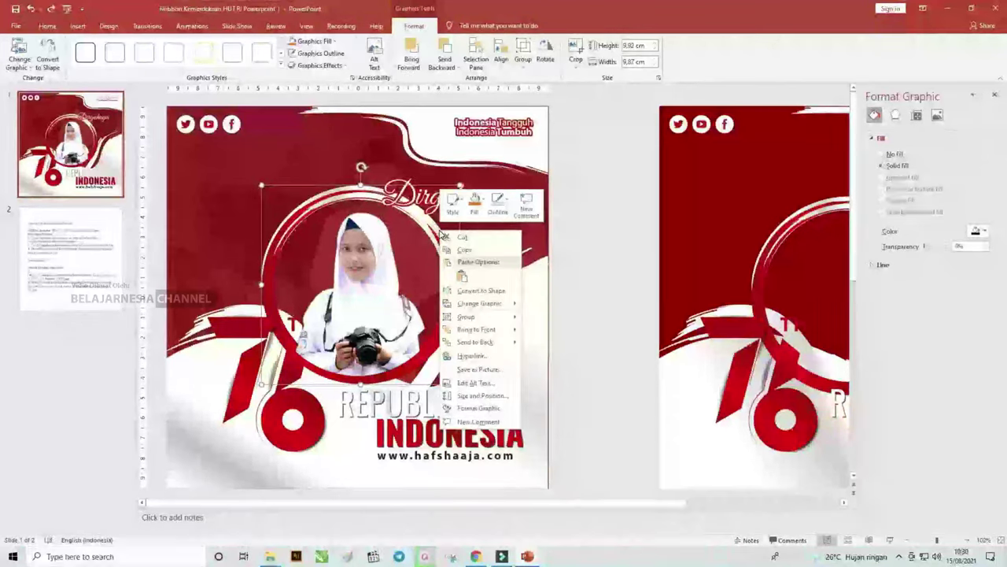
pyautogui.click(490, 330)
pyautogui.rightClick(482, 197)
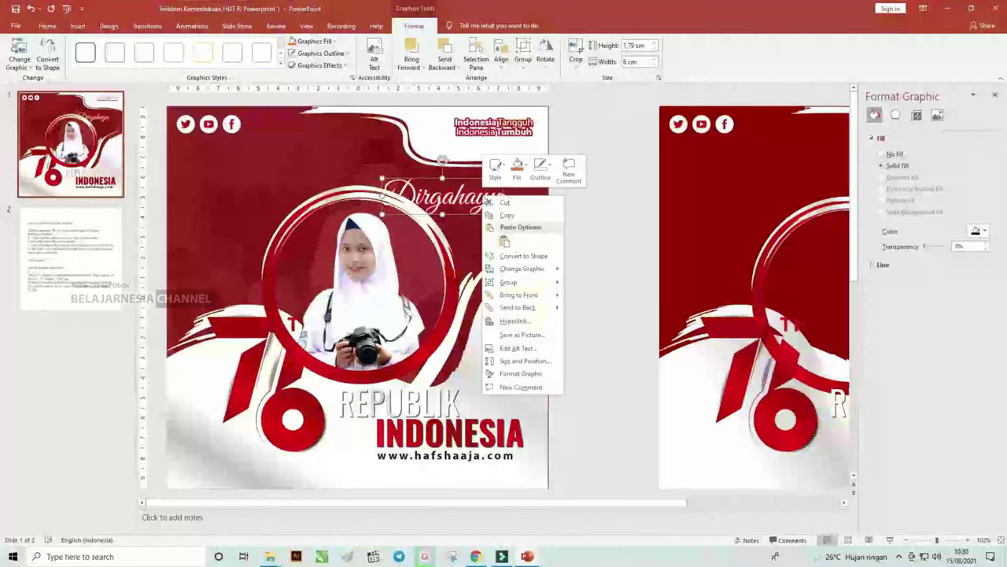
pyautogui.moveTo(521, 285)
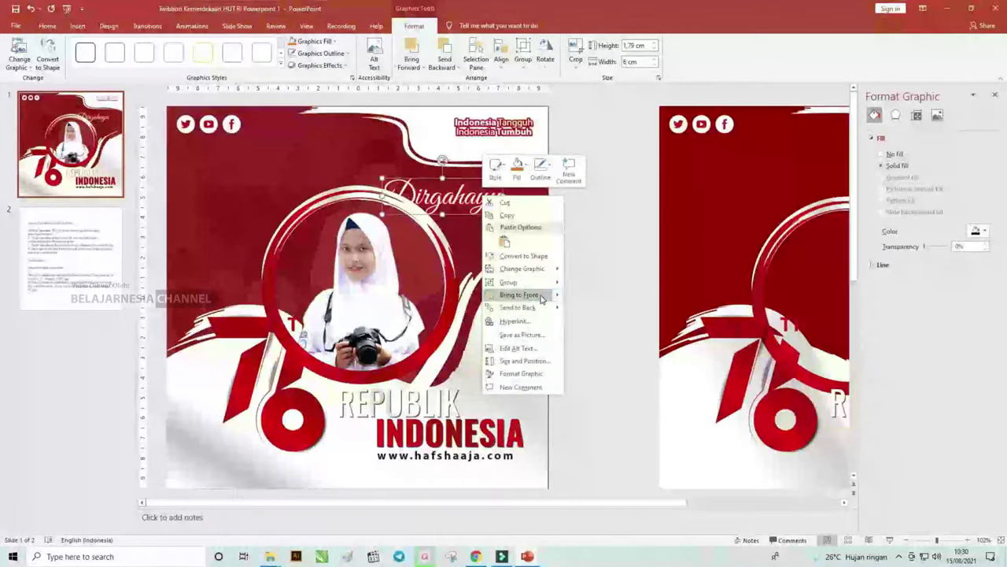
pyautogui.click(586, 214)
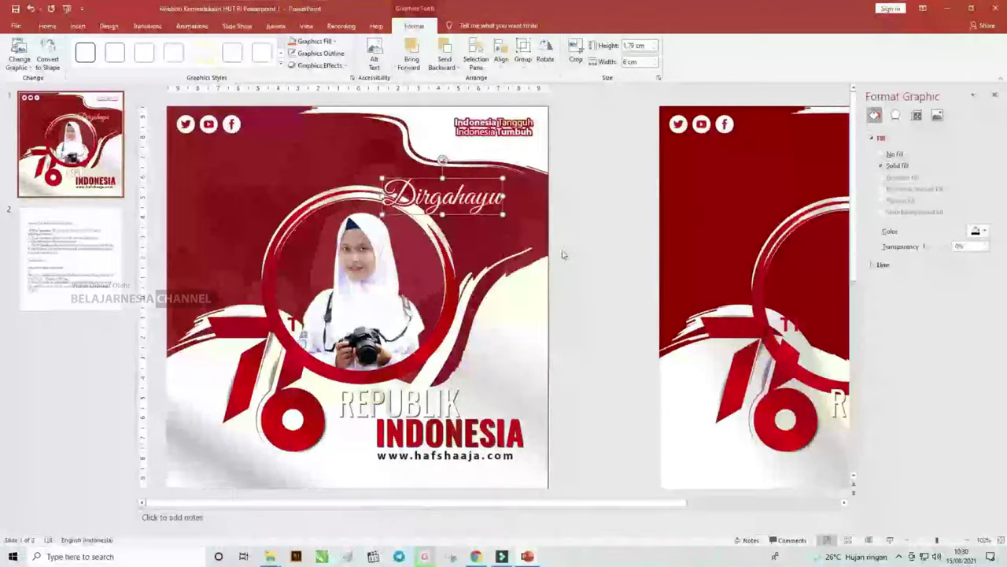
pyautogui.click(474, 207)
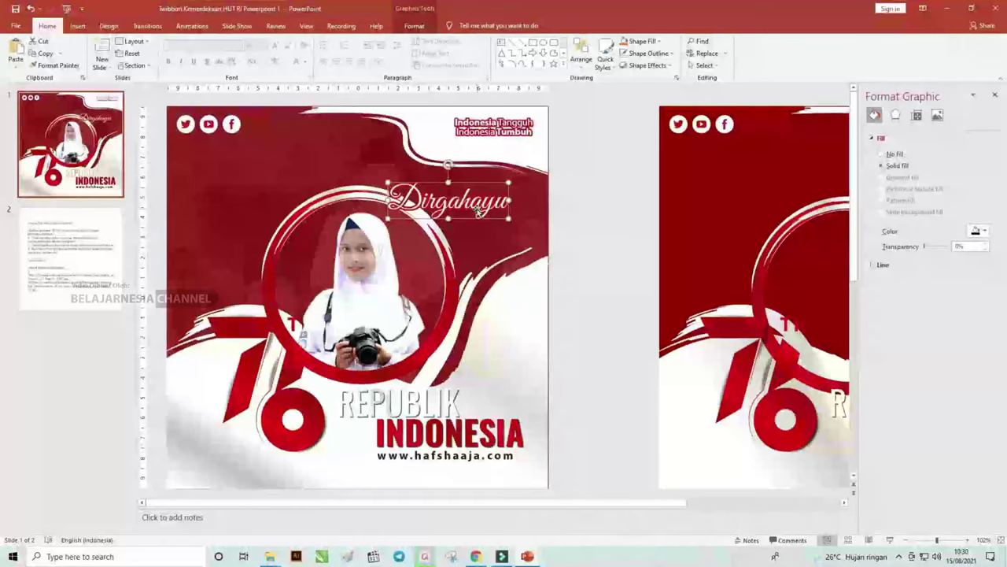
pyautogui.click(454, 426)
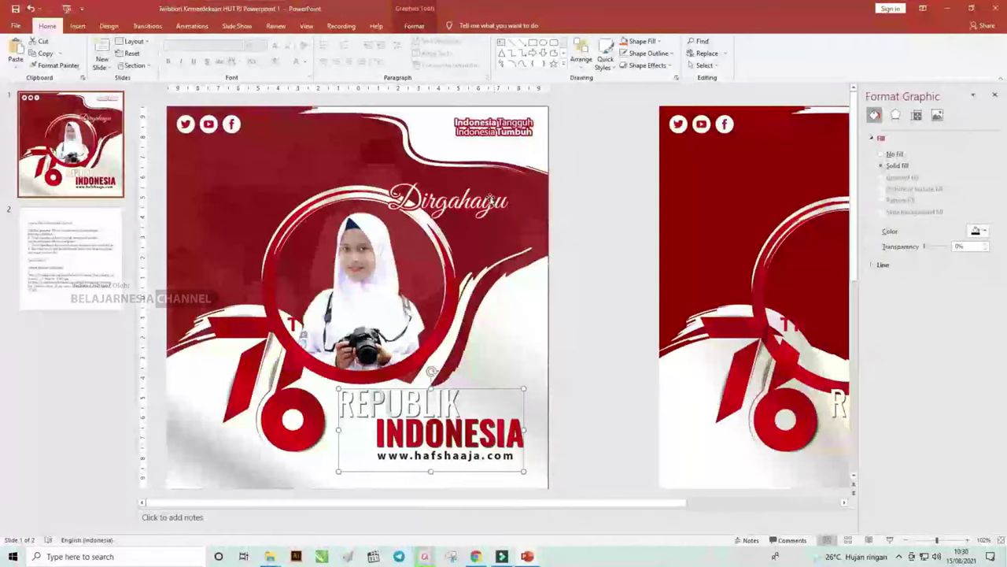
pyautogui.click(415, 26)
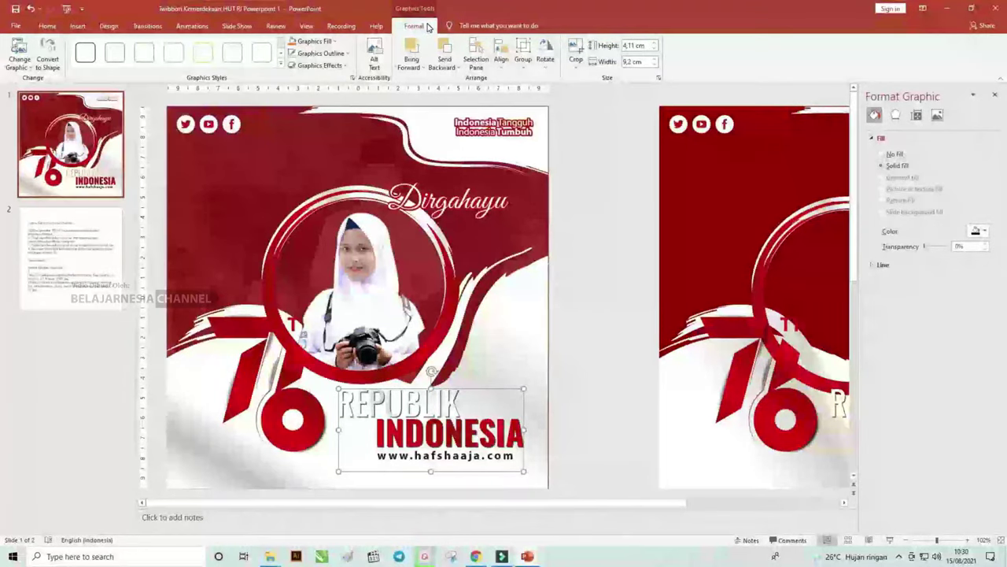
# Step: Draw a text box near the upper left and type REPUBLIK and INDONESIA on two lines
pyautogui.click(79, 27)
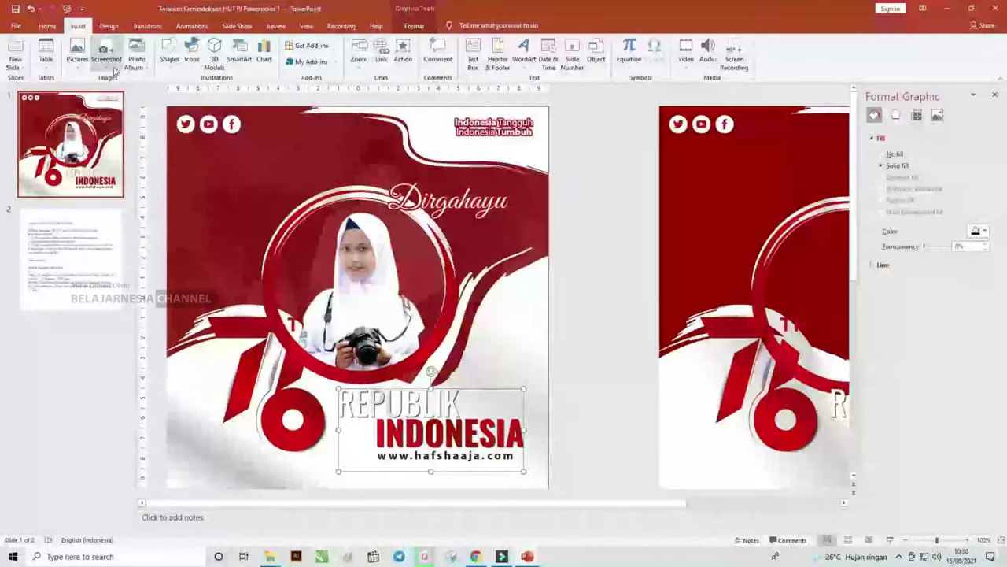
pyautogui.click(170, 61)
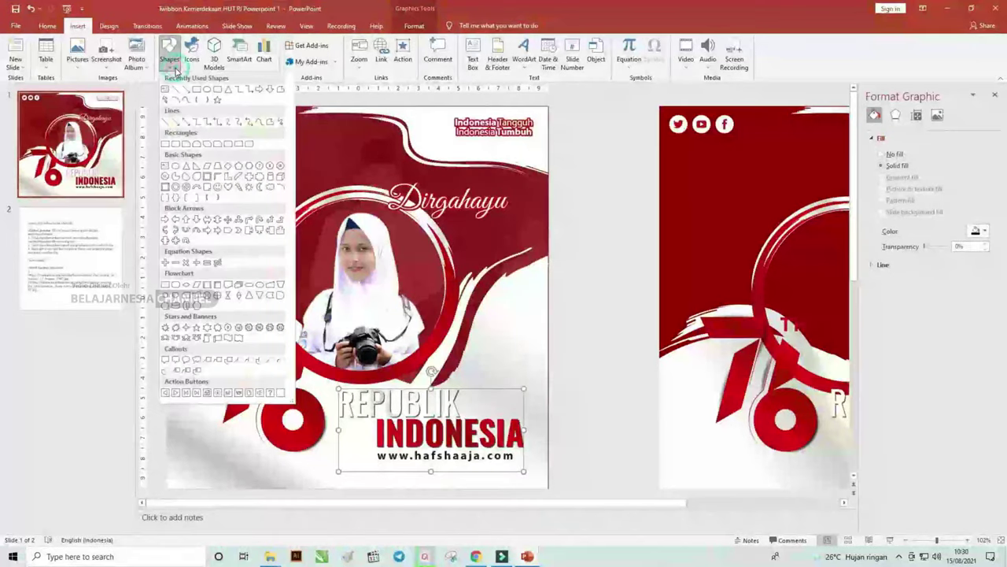
pyautogui.click(166, 90)
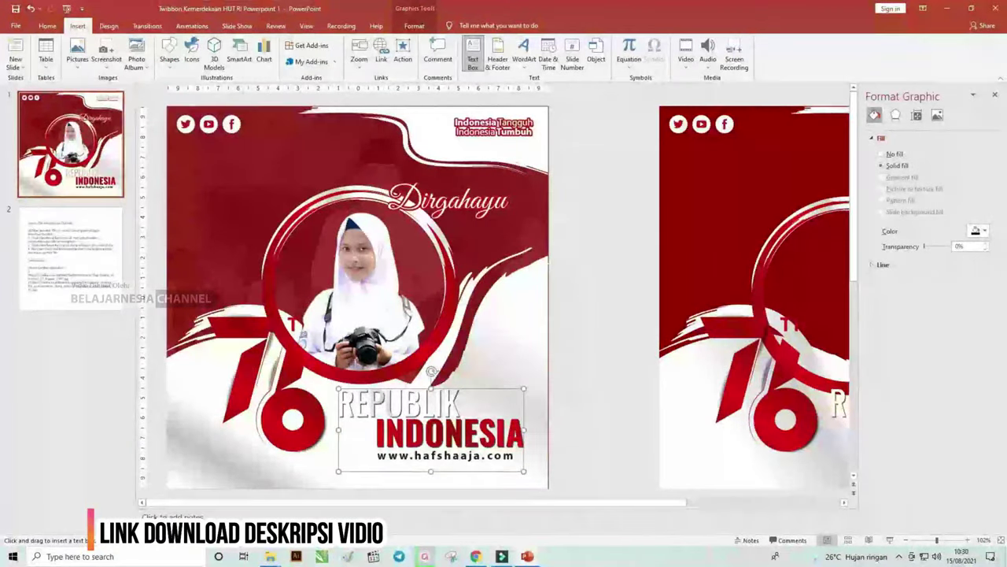
pyautogui.moveTo(356, 258); pyautogui.dragTo(198, 178)
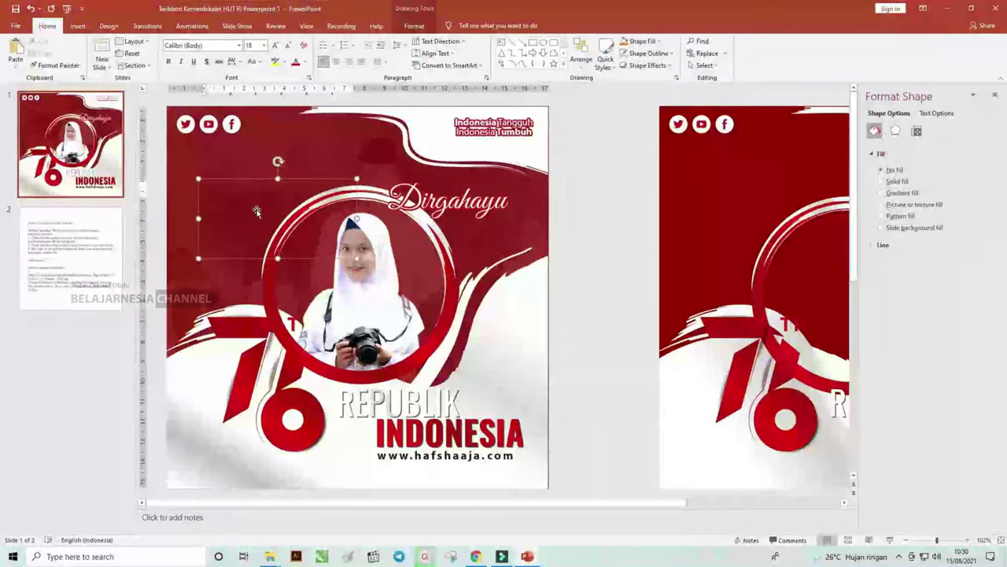
pyautogui.write('RI')
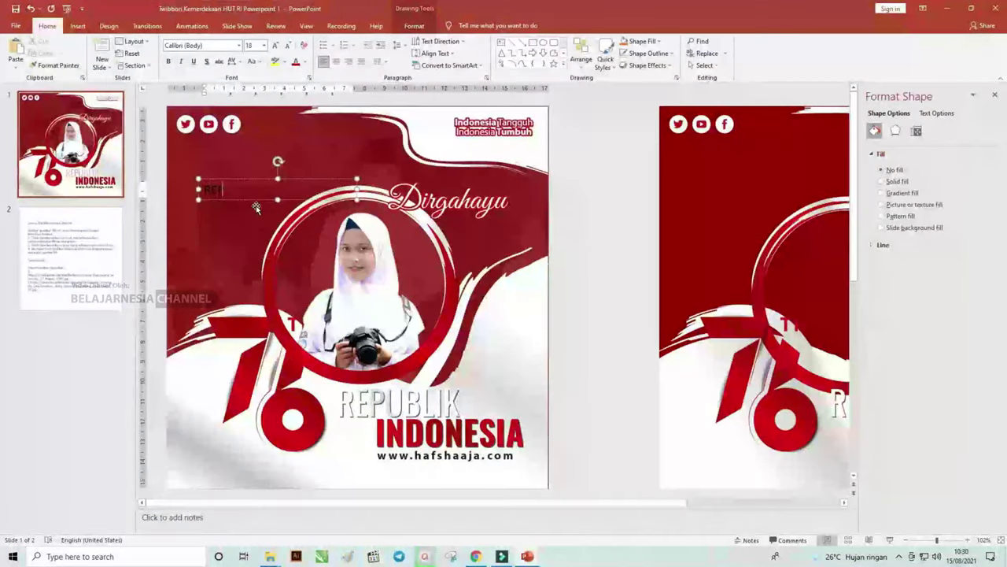
pyautogui.write(' KE-76')
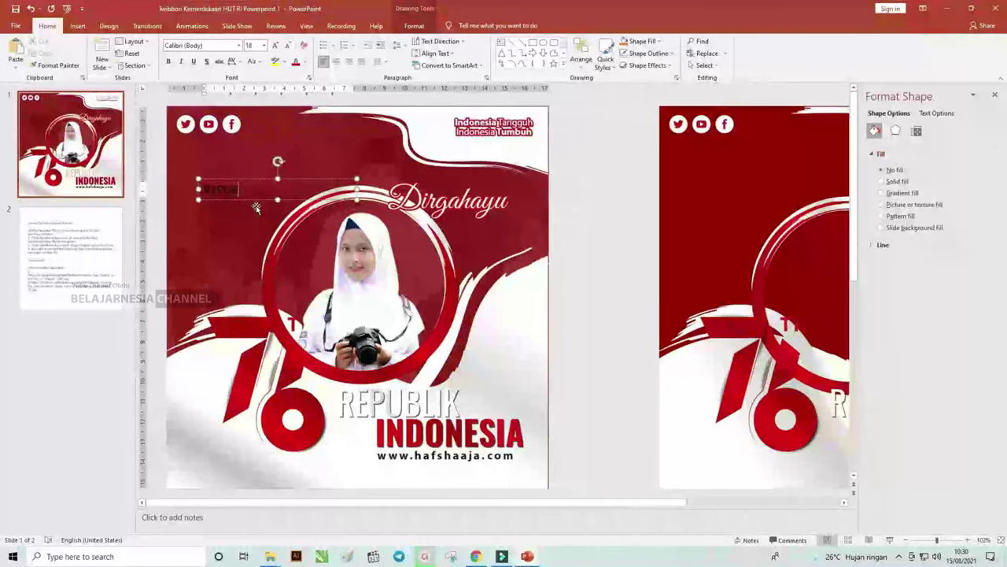
pyautogui.press('Return')
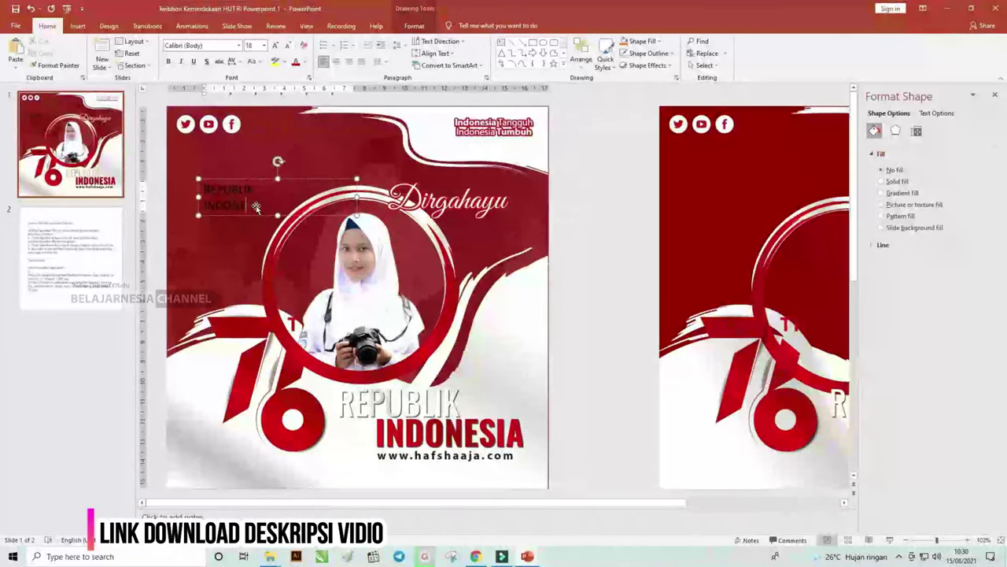
pyautogui.write('INDONESIA')
# Step: Make the title text bold at 32 pt and move the box to the upper-left corner
pyautogui.hotkey('ctrl', 'a')
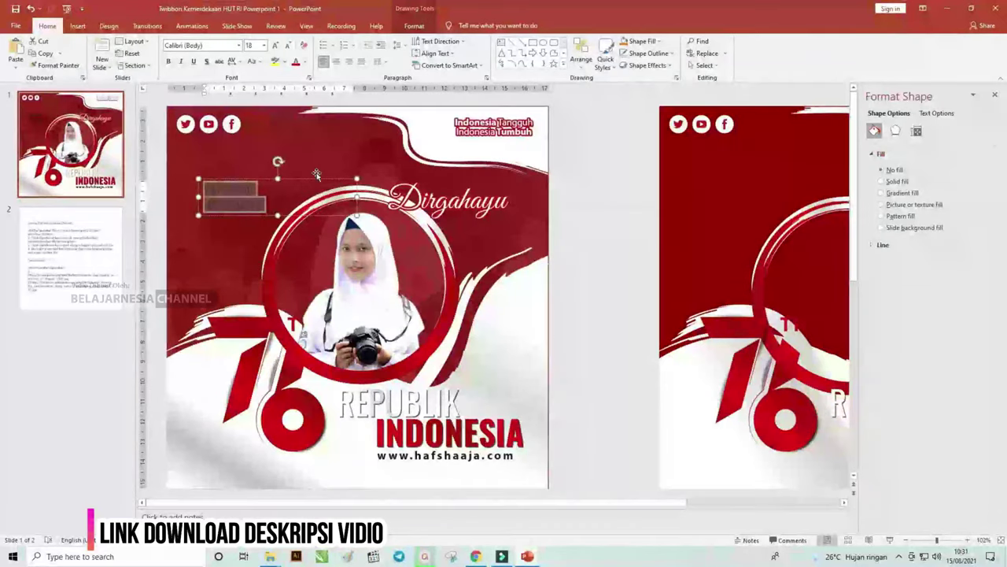
pyautogui.click(239, 45)
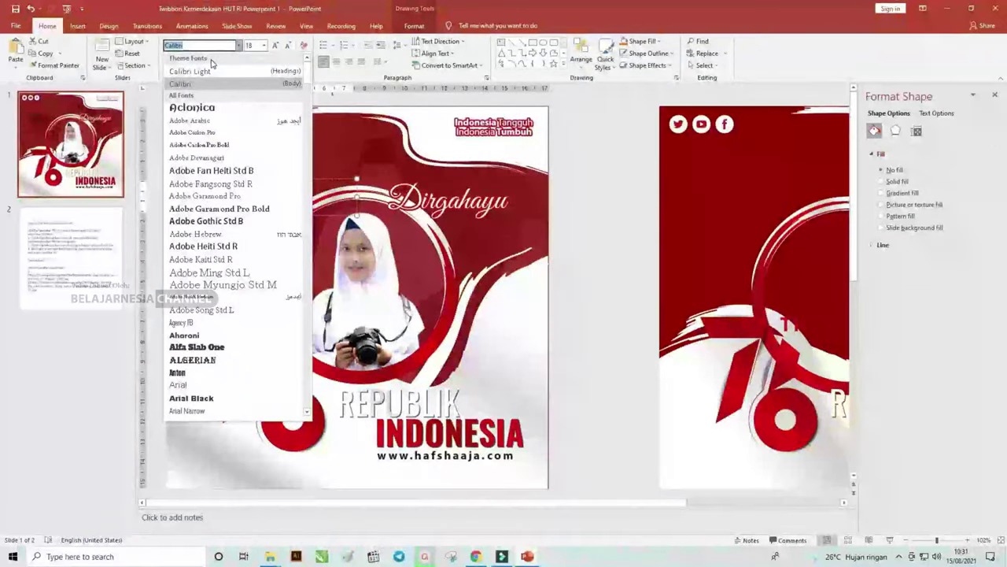
pyautogui.press('Escape')
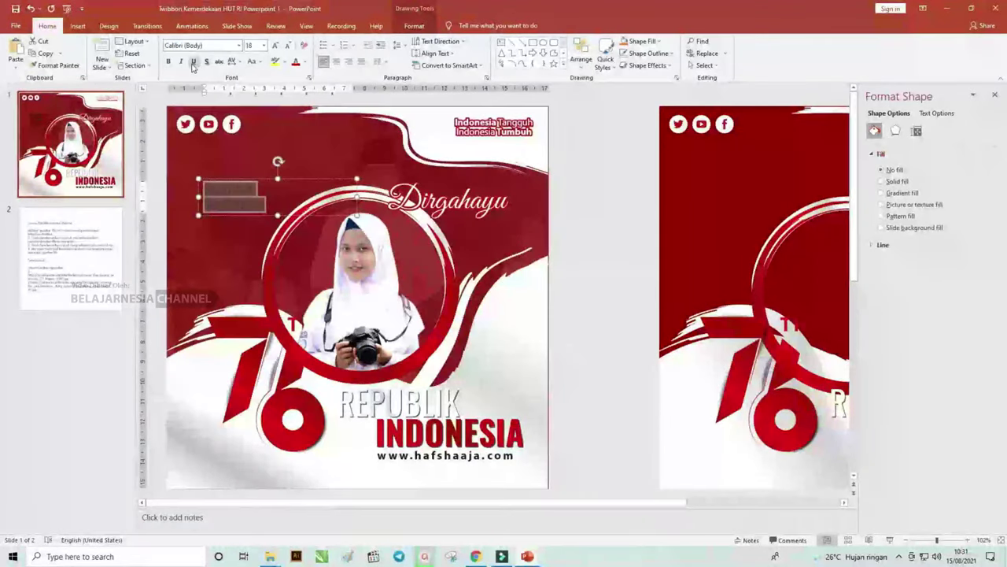
pyautogui.click(168, 61)
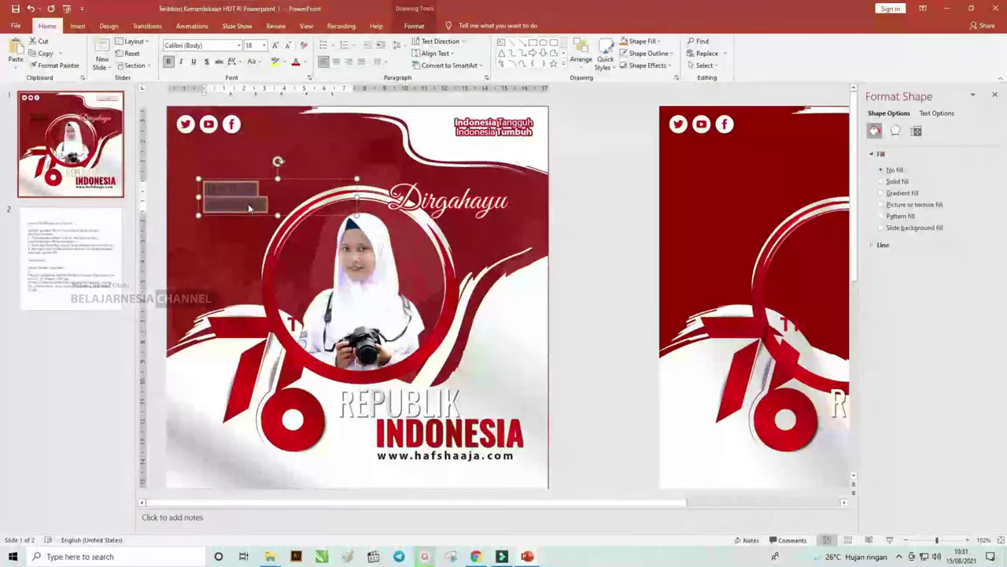
pyautogui.hotkey('ctrl', 'shift', '.')
pyautogui.hotkey('ctrl', 'shift', '.')
pyautogui.hotkey('ctrl', 'shift', '.')
pyautogui.hotkey('ctrl', 'shift', '.')
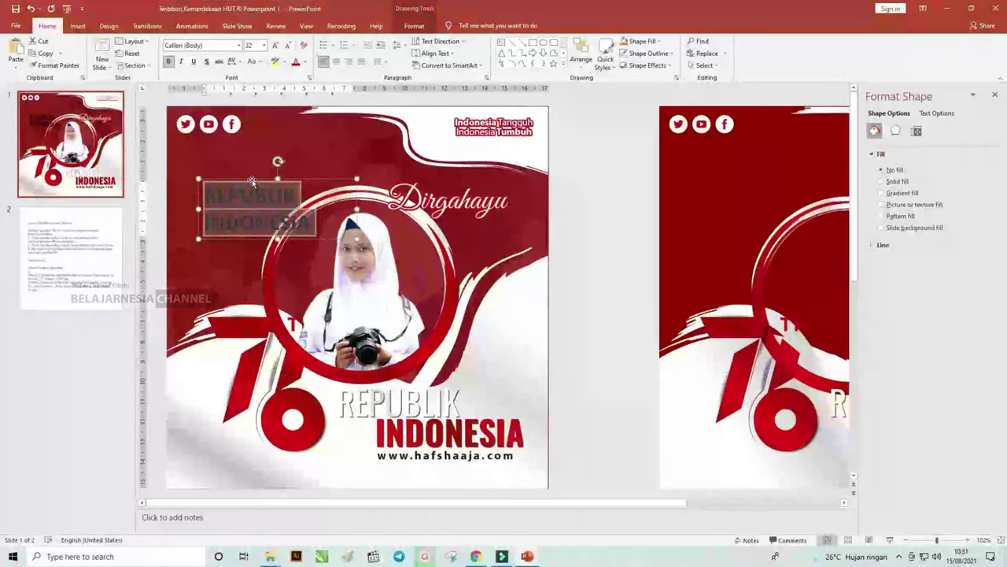
pyautogui.moveTo(251, 182); pyautogui.dragTo(239, 153)
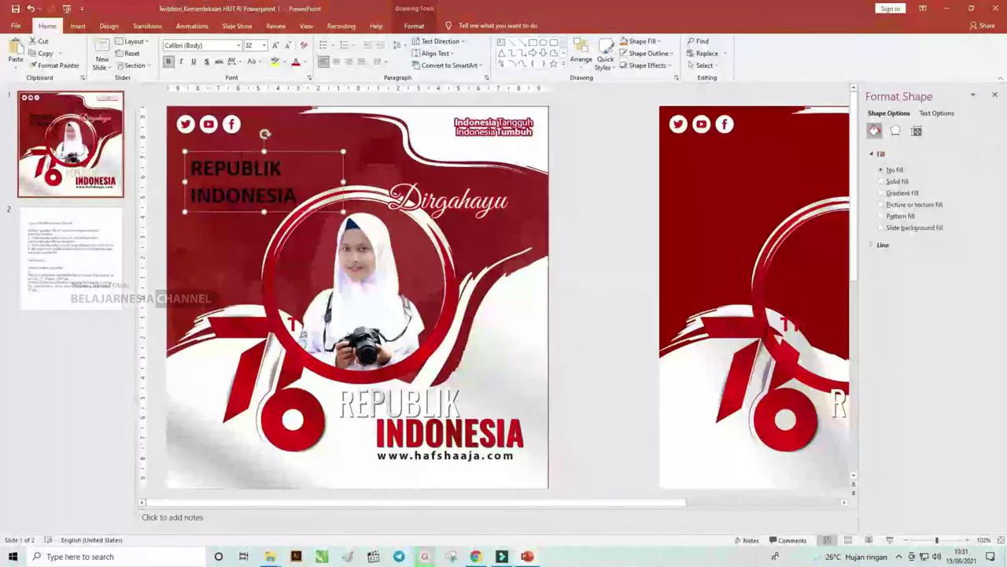
pyautogui.click(269, 165)
pyautogui.hotkey('ctrl', 'a')
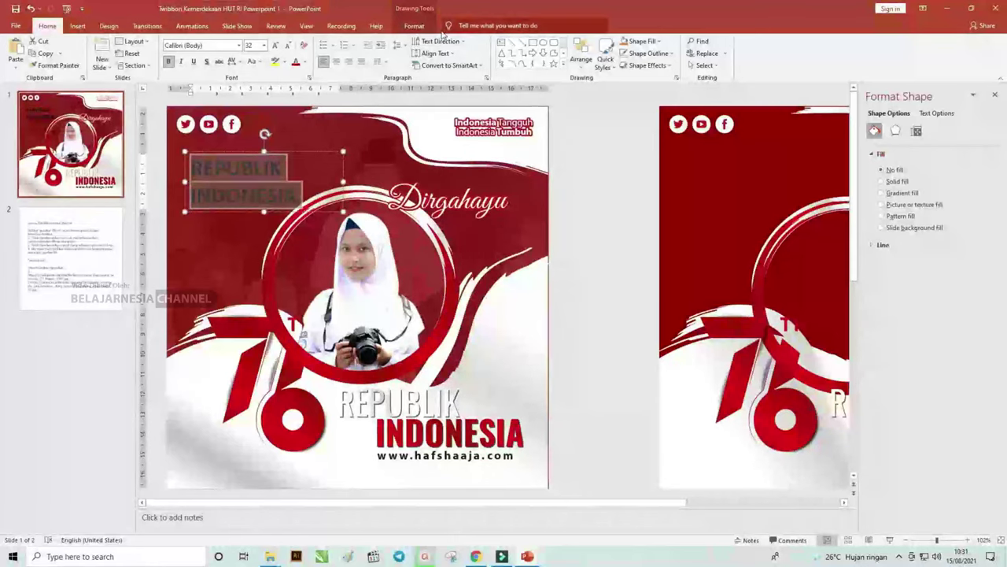
# Step: Give the REPUBLIK INDONESIA text a gradient fill
pyautogui.click(416, 29)
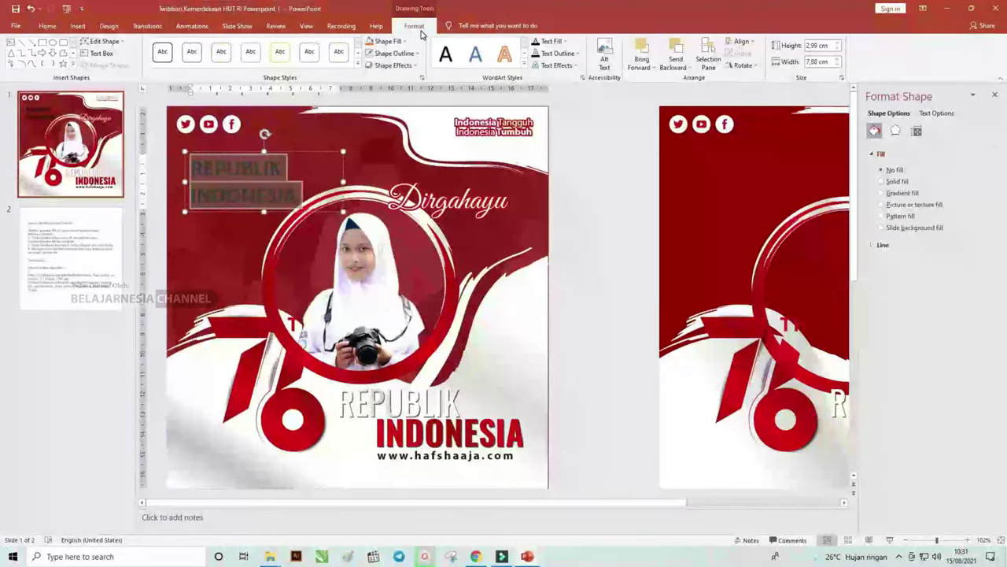
pyautogui.click(560, 42)
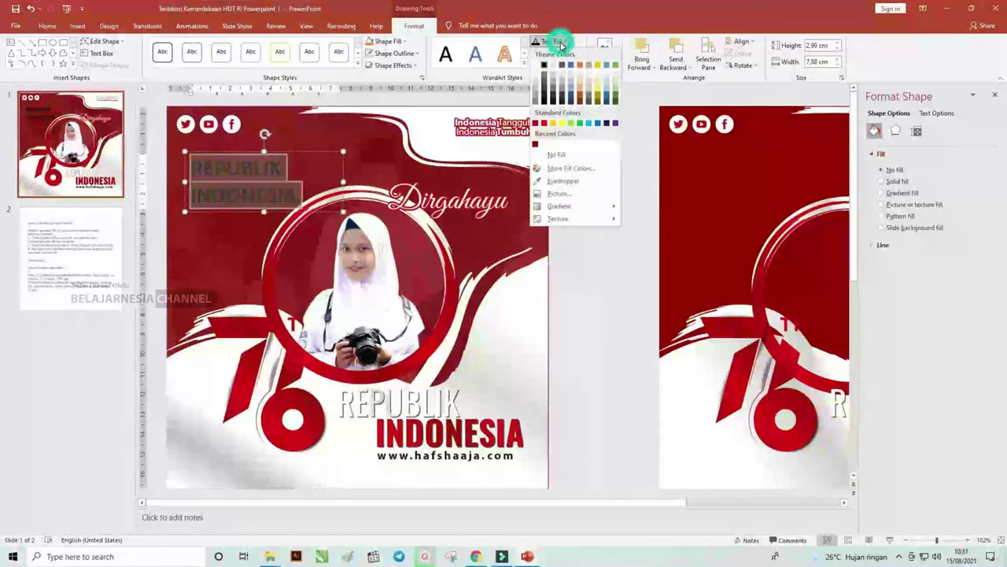
pyautogui.moveTo(589, 207)
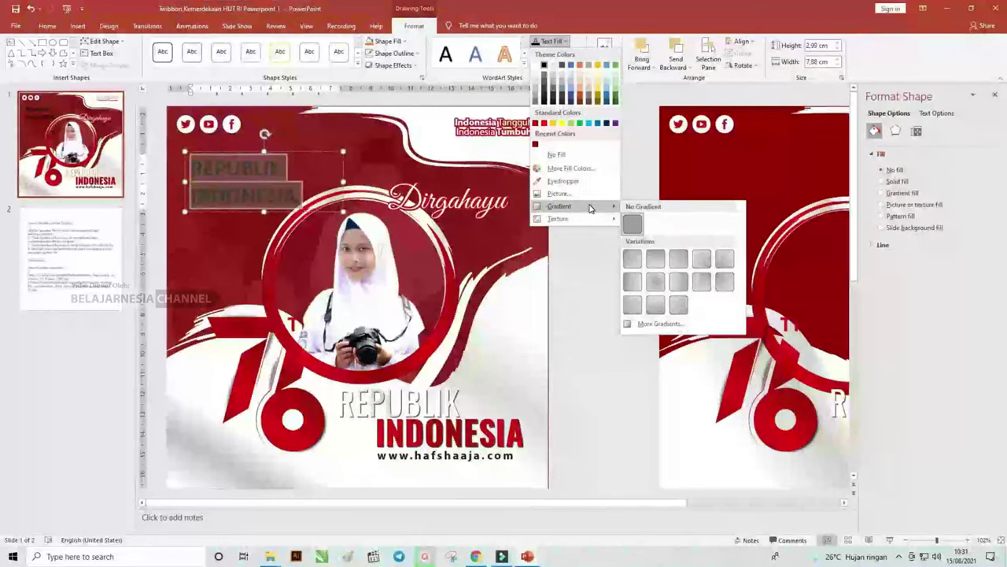
pyautogui.click(693, 329)
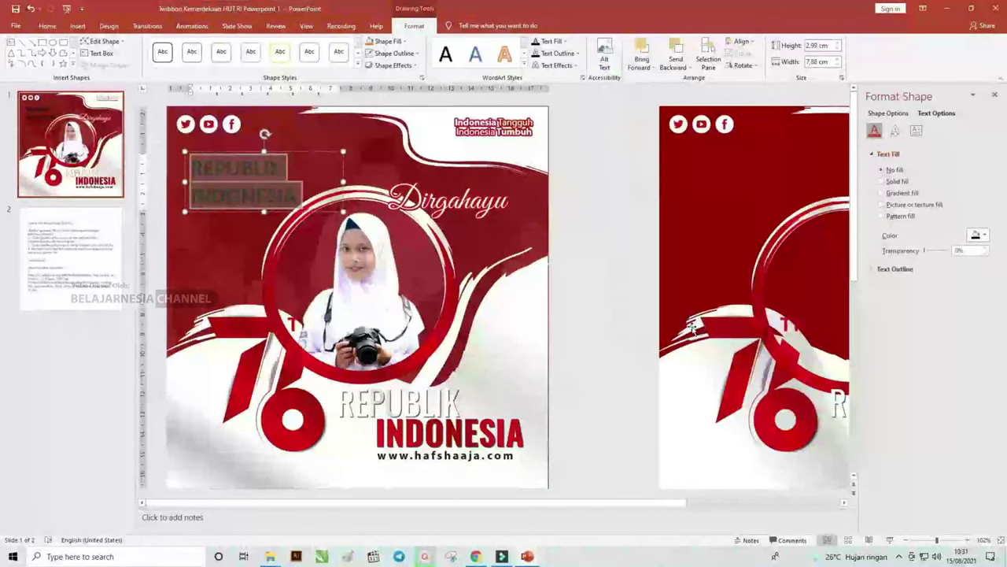
pyautogui.click(895, 193)
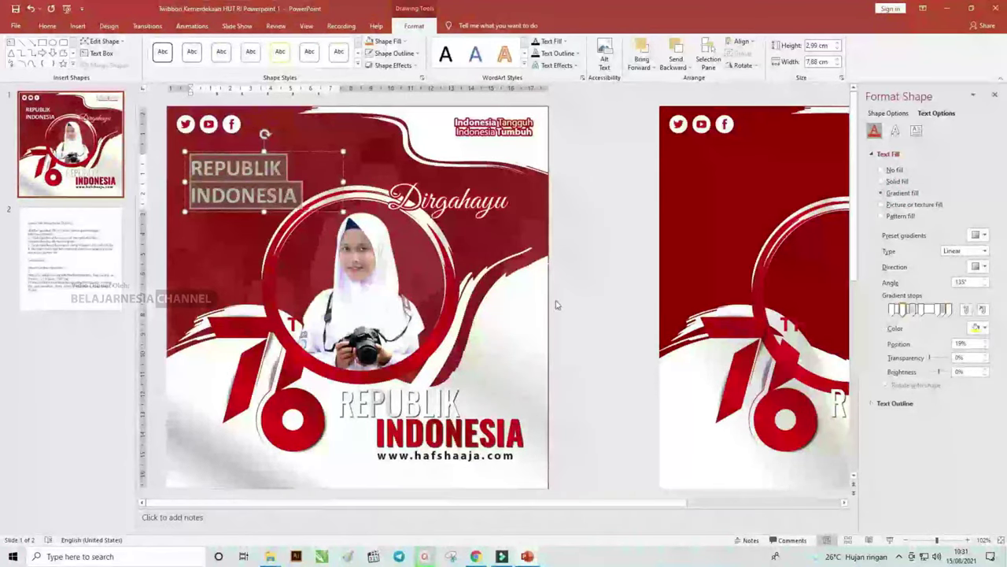
pyautogui.click(592, 254)
# Step: Reselect the title box and select all of its text
pyautogui.click(211, 197)
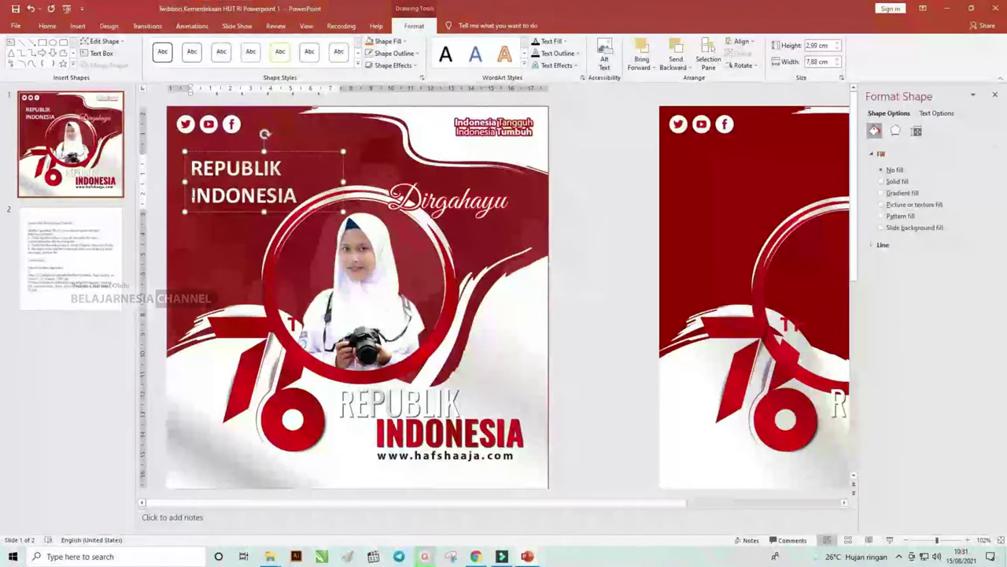
pyautogui.doubleClick(243, 195)
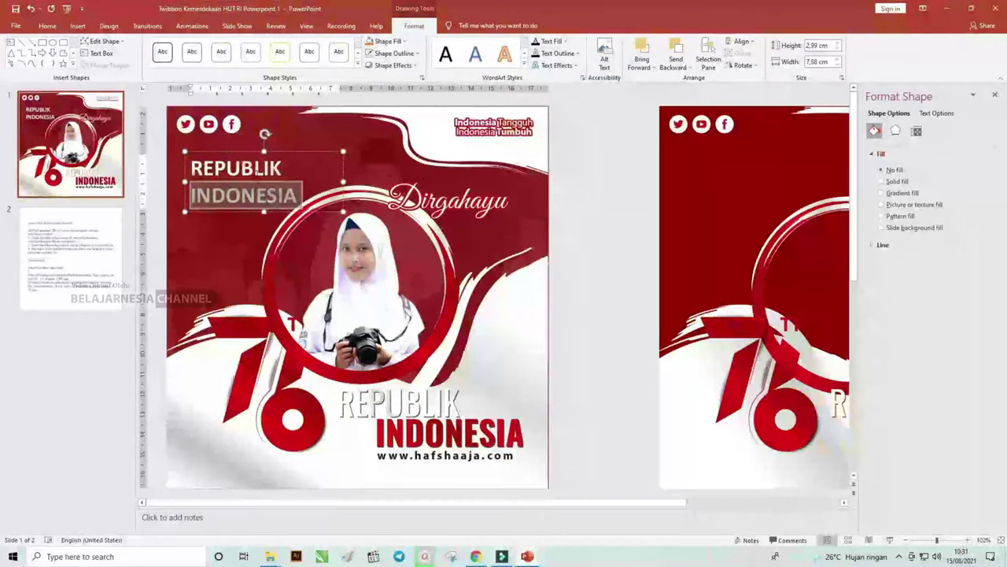
pyautogui.click(265, 192)
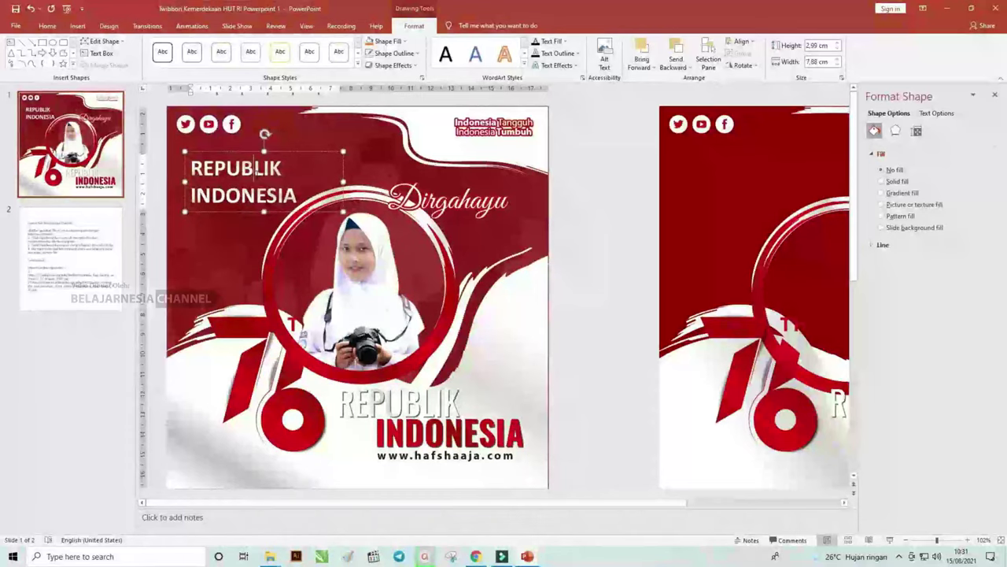
pyautogui.hotkey('ctrl', 'a')
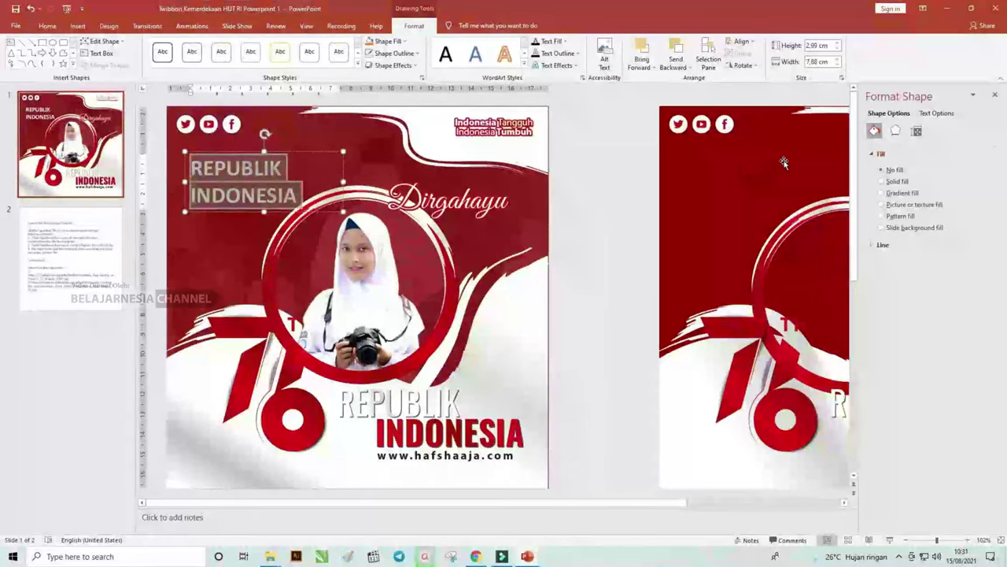
# Step: Apply an outer shadow preset (60% transparency, 4 pt blur, 3 pt distance) to the title
pyautogui.click(898, 131)
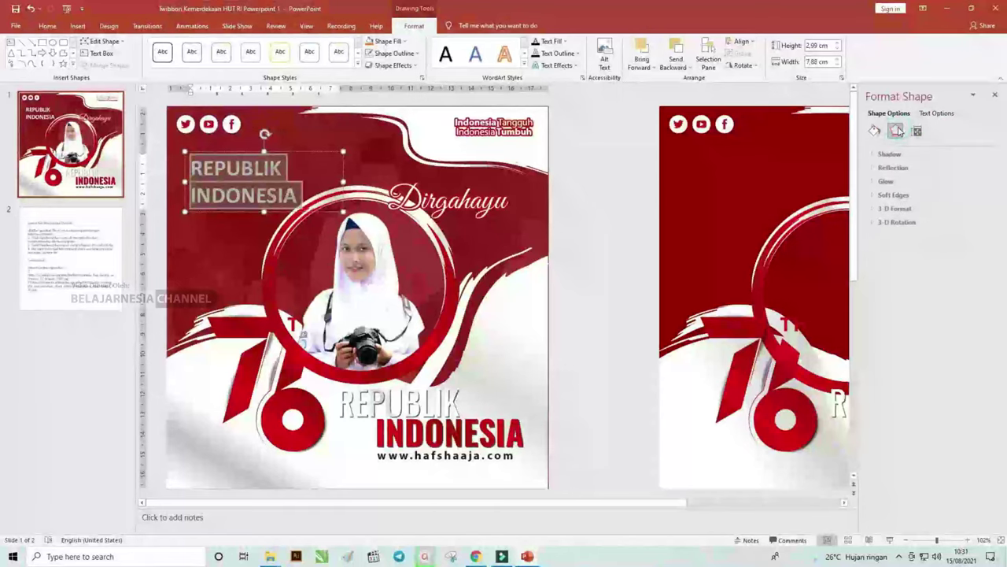
pyautogui.click(883, 153)
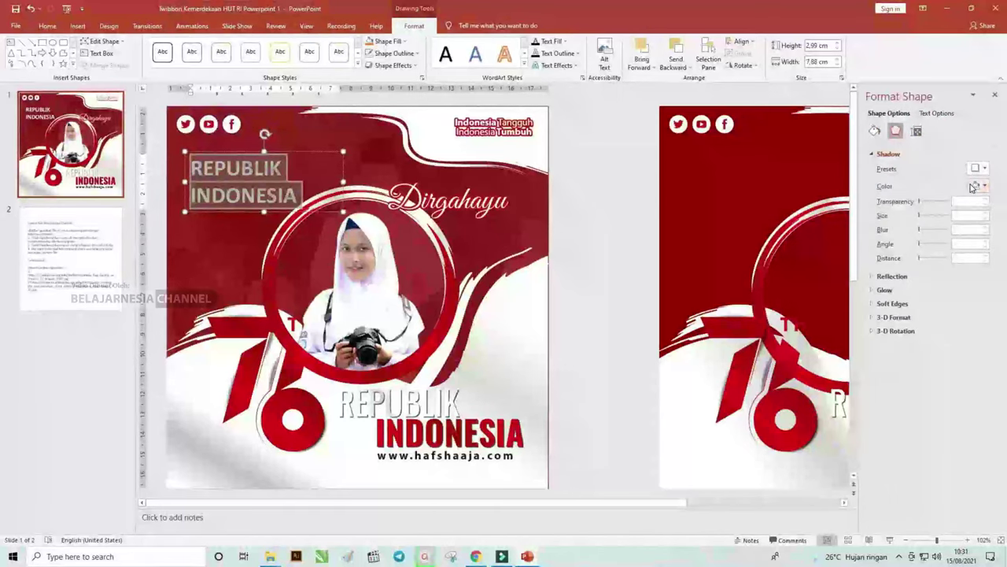
pyautogui.click(978, 168)
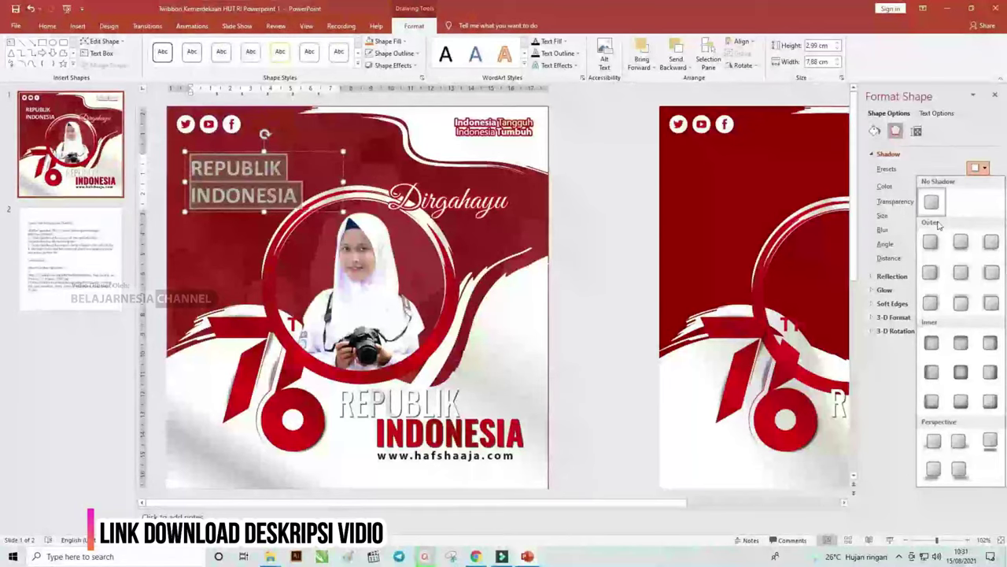
pyautogui.click(931, 242)
pyautogui.click(593, 221)
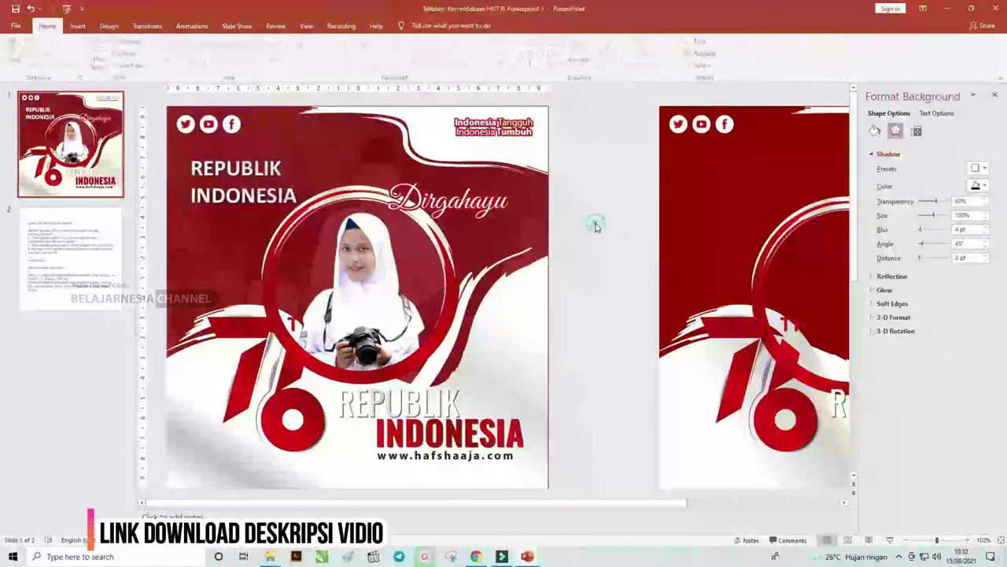
pyautogui.click(245, 152)
pyautogui.moveTo(246, 152)
pyautogui.mouseDown()
pyautogui.moveTo(517, 339)
pyautogui.moveTo(252, 145)
pyautogui.moveTo(244, 150)
pyautogui.mouseUp()
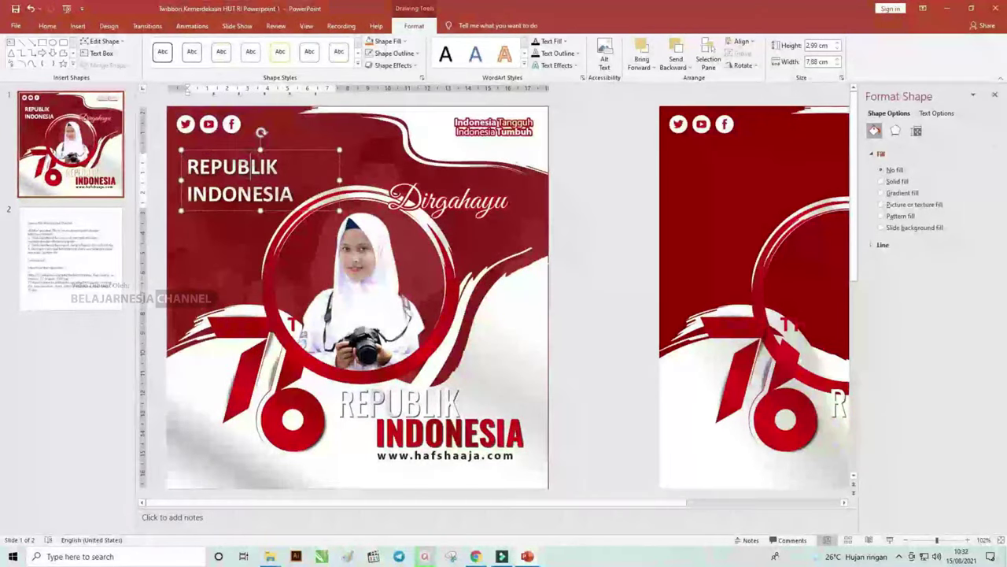
# Step: Send the red 76 graphic backward behind the photo circle
pyautogui.click(314, 164)
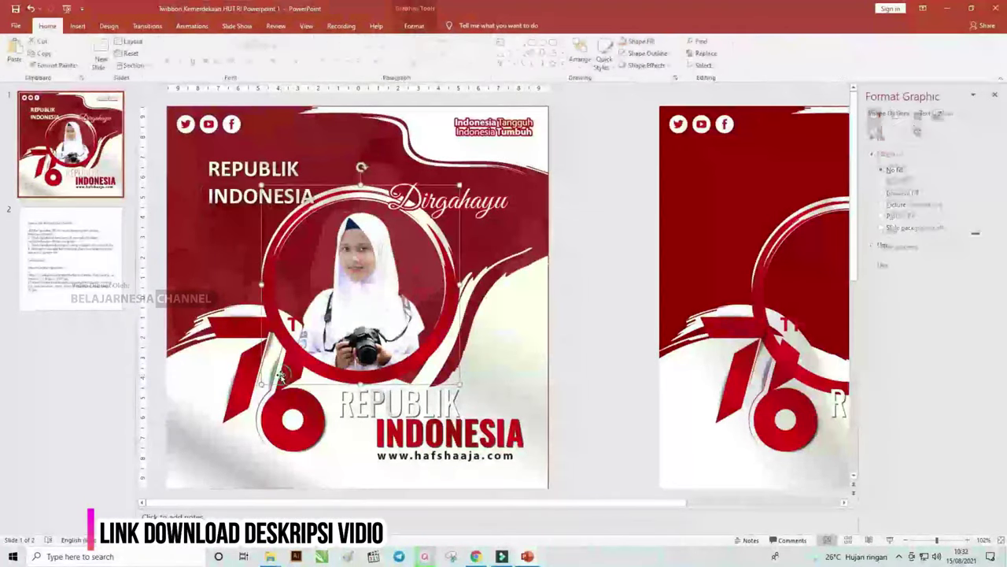
pyautogui.click(280, 376)
pyautogui.rightClick(296, 229)
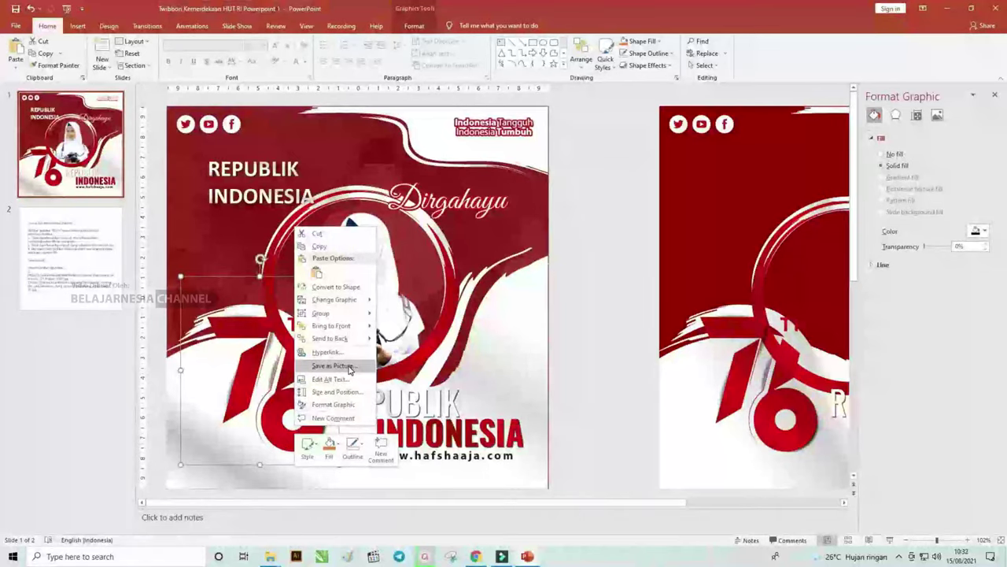
pyautogui.click(337, 335)
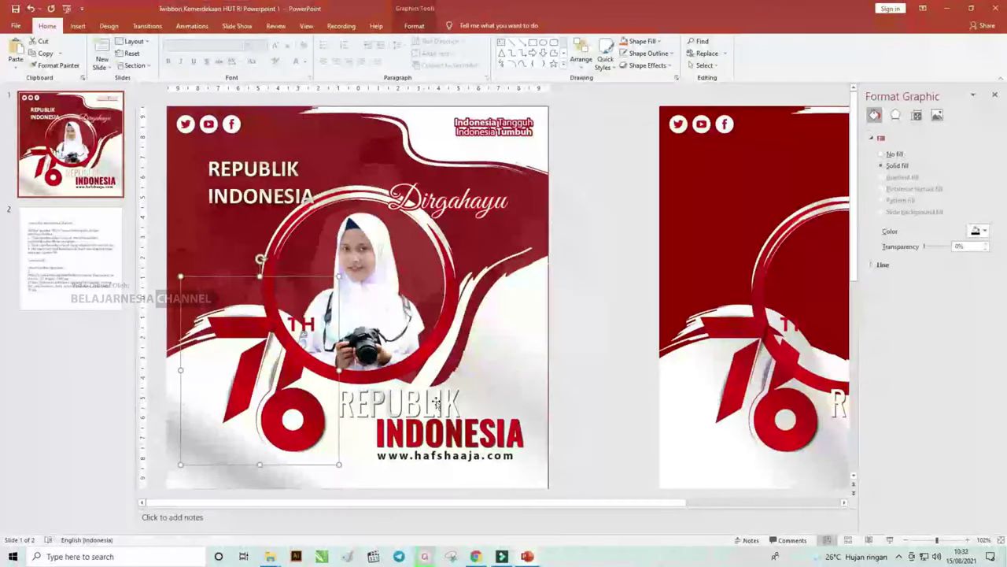
pyautogui.click(582, 385)
# Step: Shift the top REPUBLIK INDONESIA title box slightly left
pyautogui.click(477, 431)
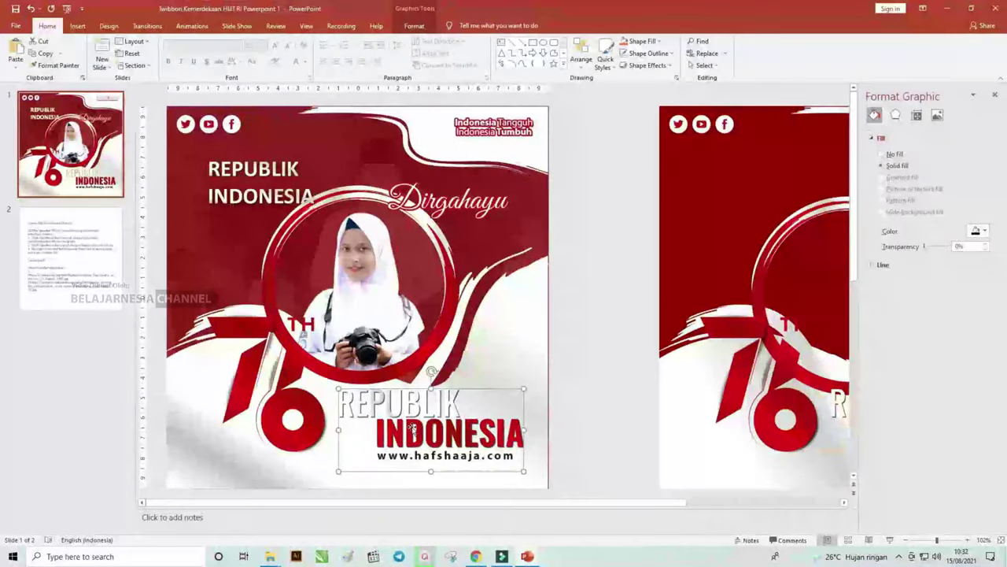
pyautogui.click(260, 196)
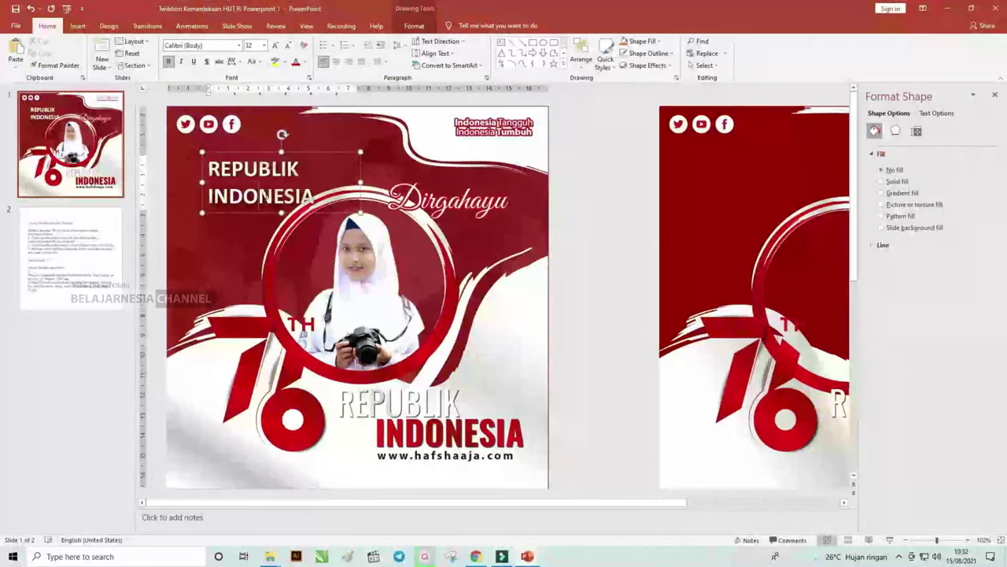
pyautogui.moveTo(291, 152); pyautogui.dragTo(272, 152)
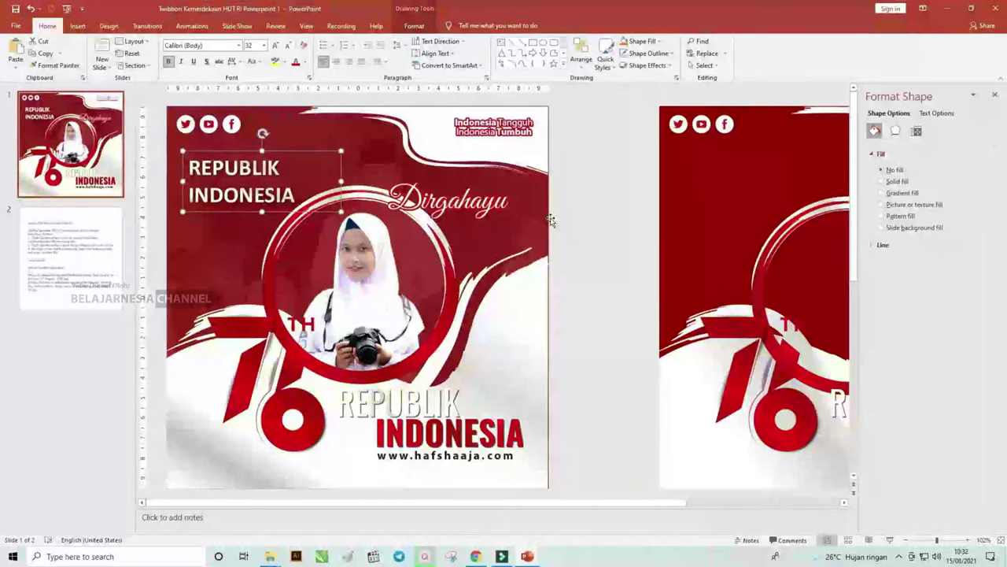
# Step: Save just the current slide as a PNG in Pictures, then open the Pictures folder
pyautogui.click(15, 29)
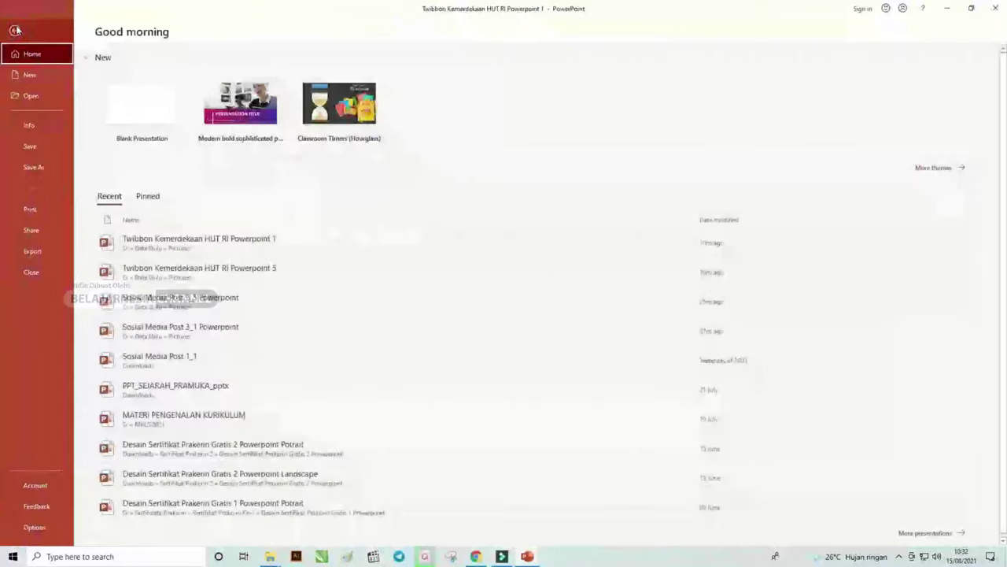
pyautogui.click(38, 172)
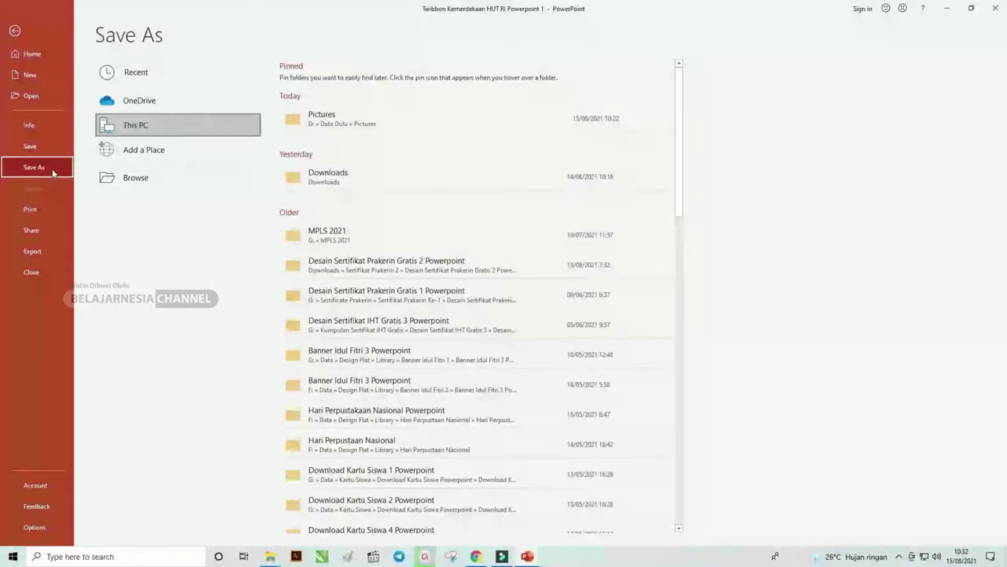
pyautogui.click(329, 118)
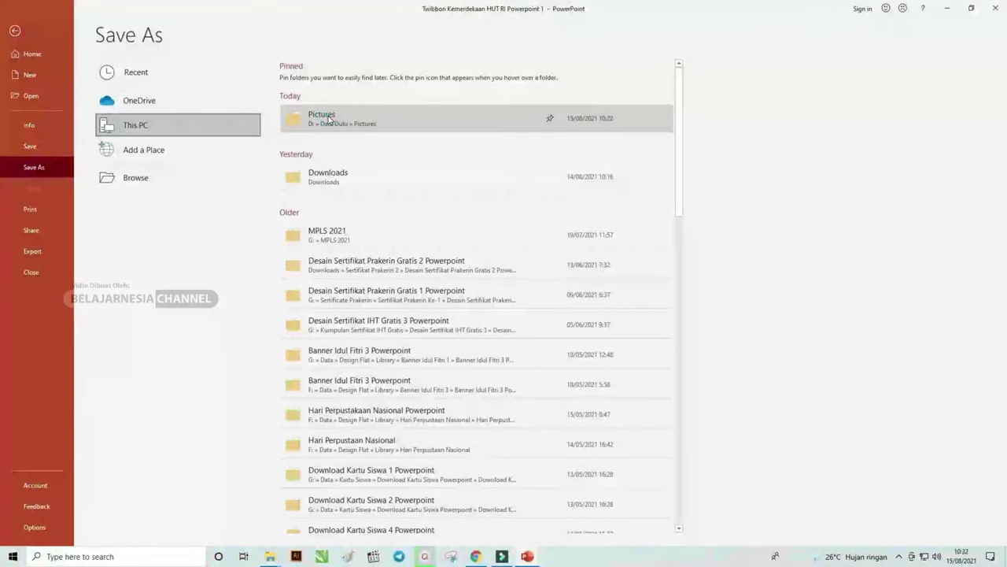
pyautogui.click(279, 236)
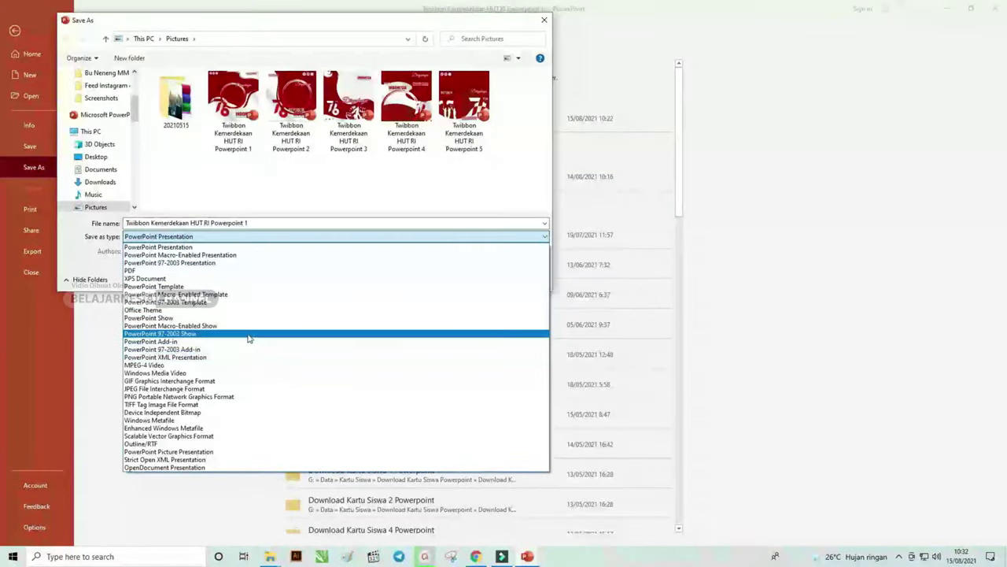
pyautogui.click(232, 397)
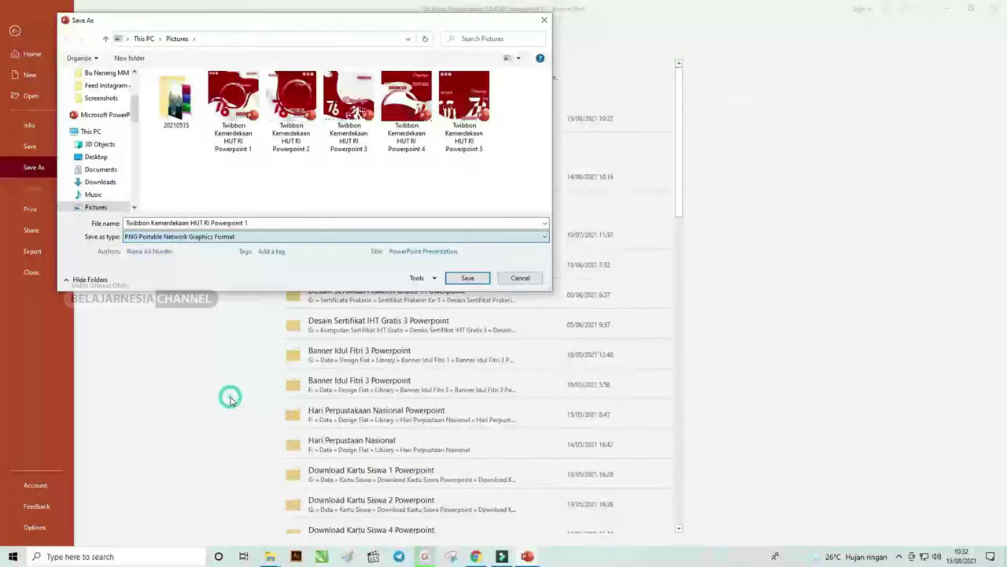
pyautogui.click(469, 278)
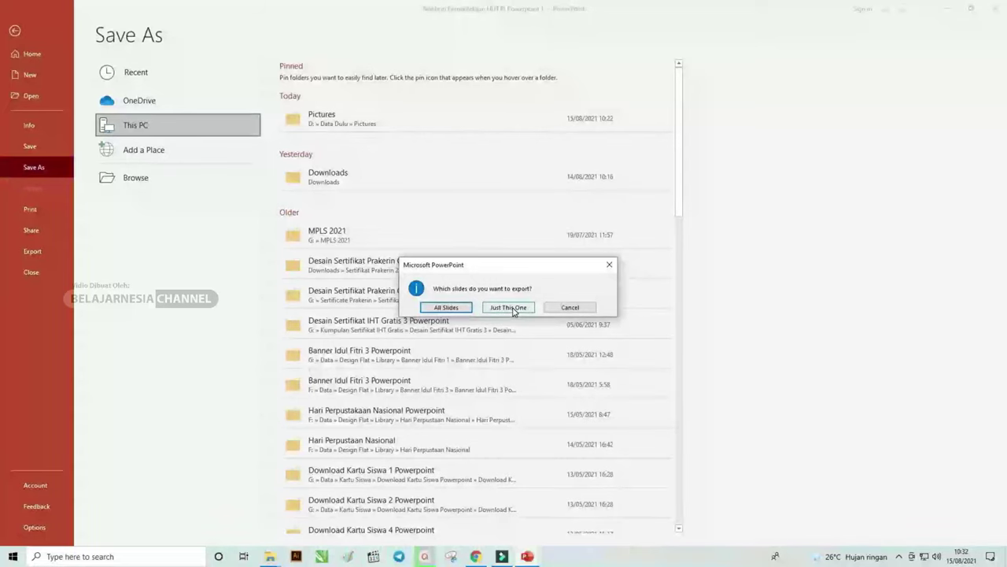
pyautogui.click(510, 307)
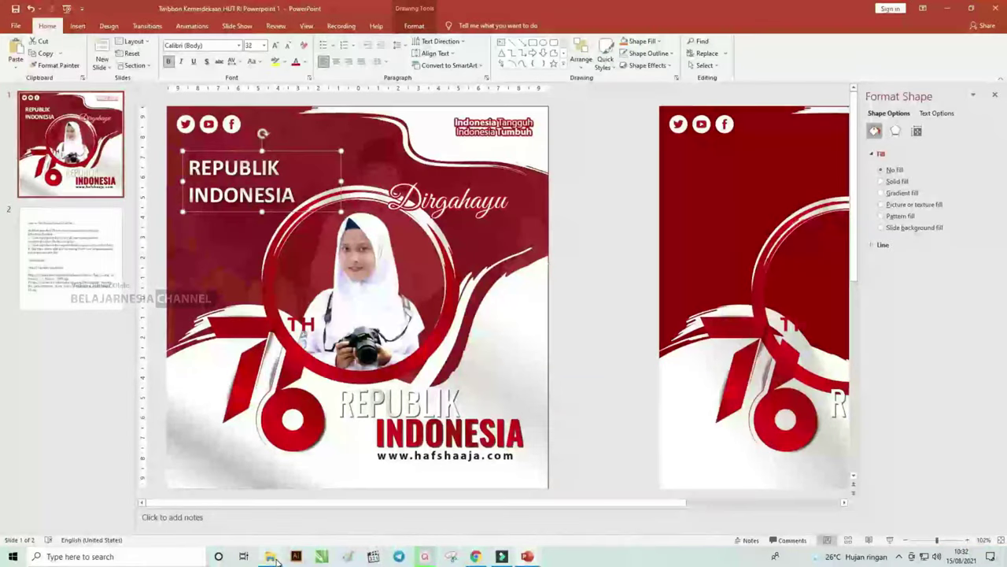
pyautogui.moveTo(277, 560)
pyautogui.click(236, 510)
# Step: Open the exported Twibbon PNG from Pictures in Paint and zoom out to 50%
pyautogui.click(545, 147)
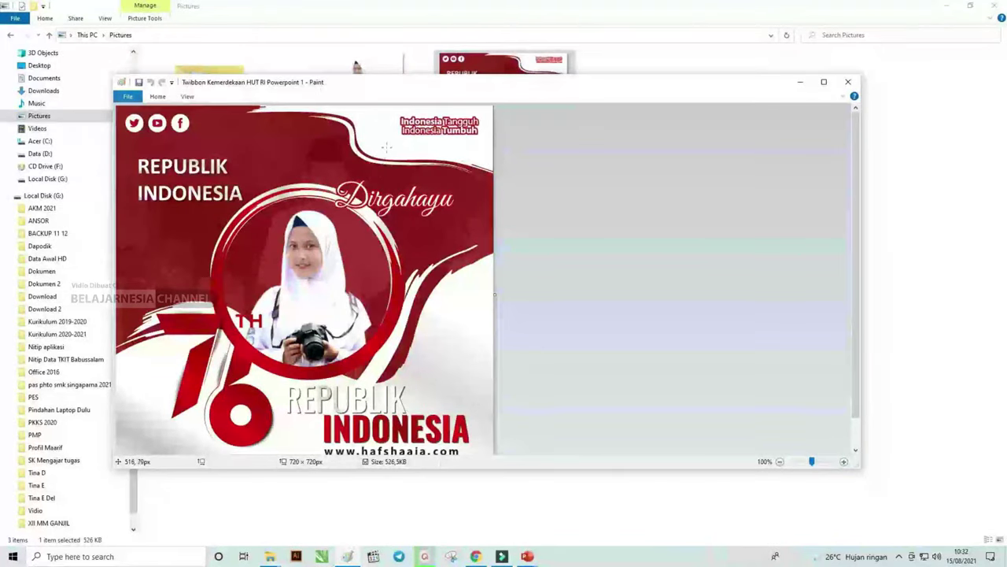
pyautogui.scroll(-2, 351, 207)
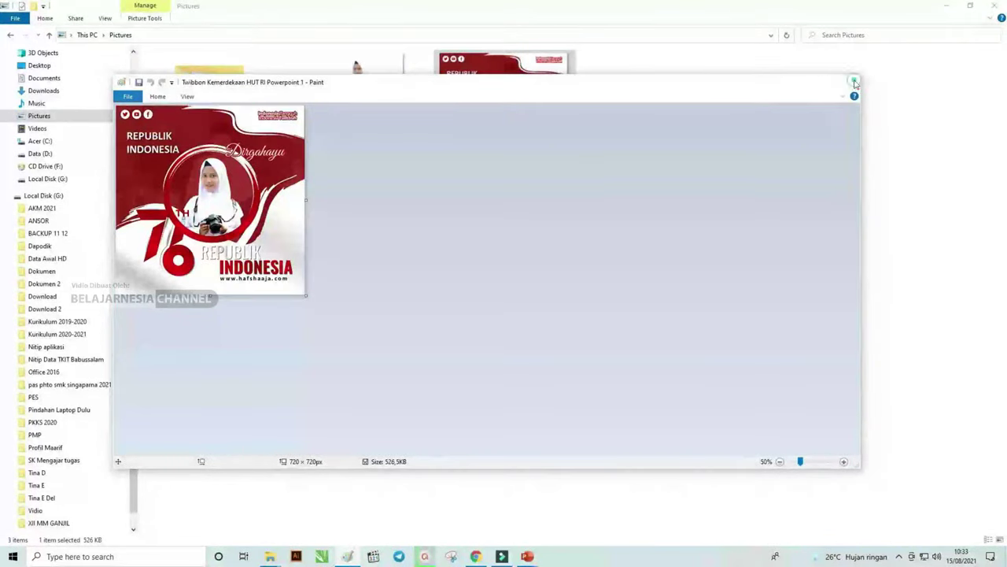